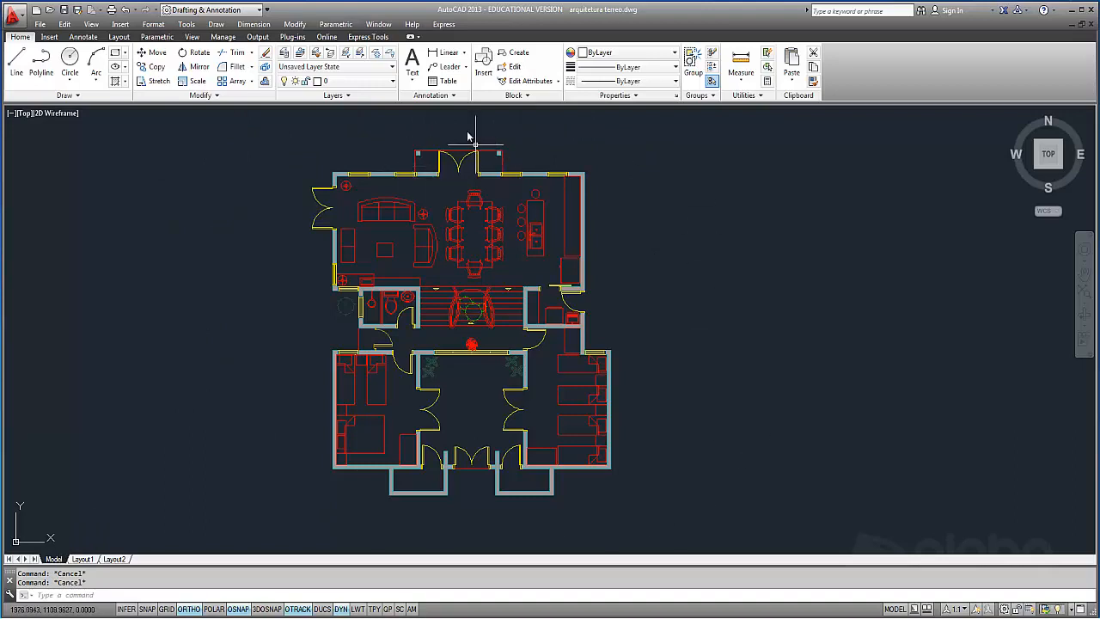
Step: Add the multiline text "JANTAR" between the dining table and the kitchen counter
{"action": "left_click", "coordinate": [413, 76]}
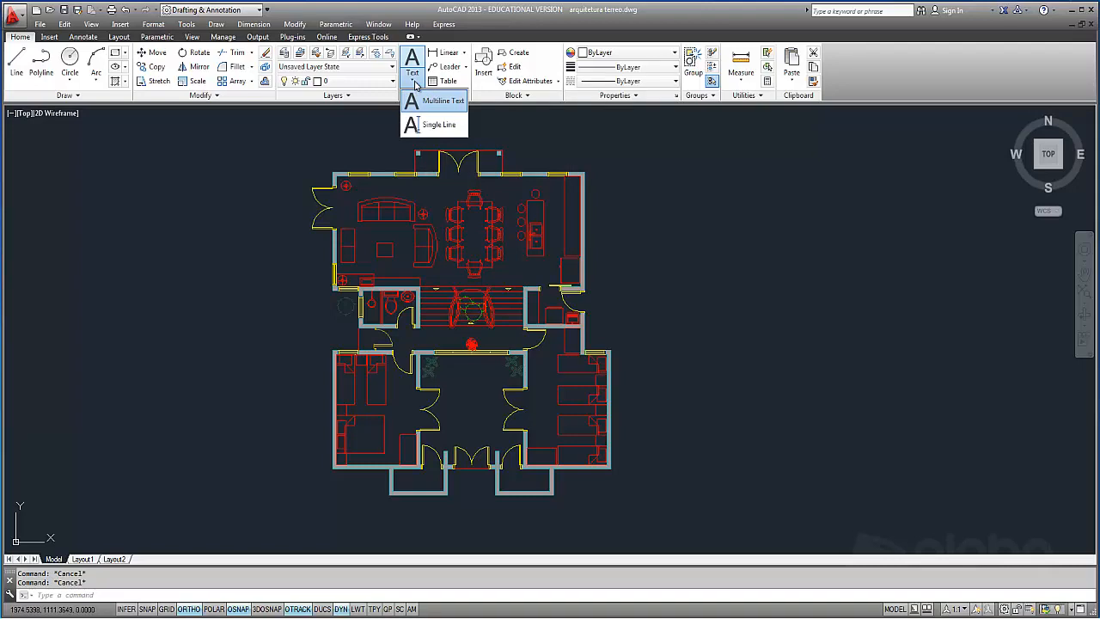
{"action": "left_click", "coordinate": [439, 106]}
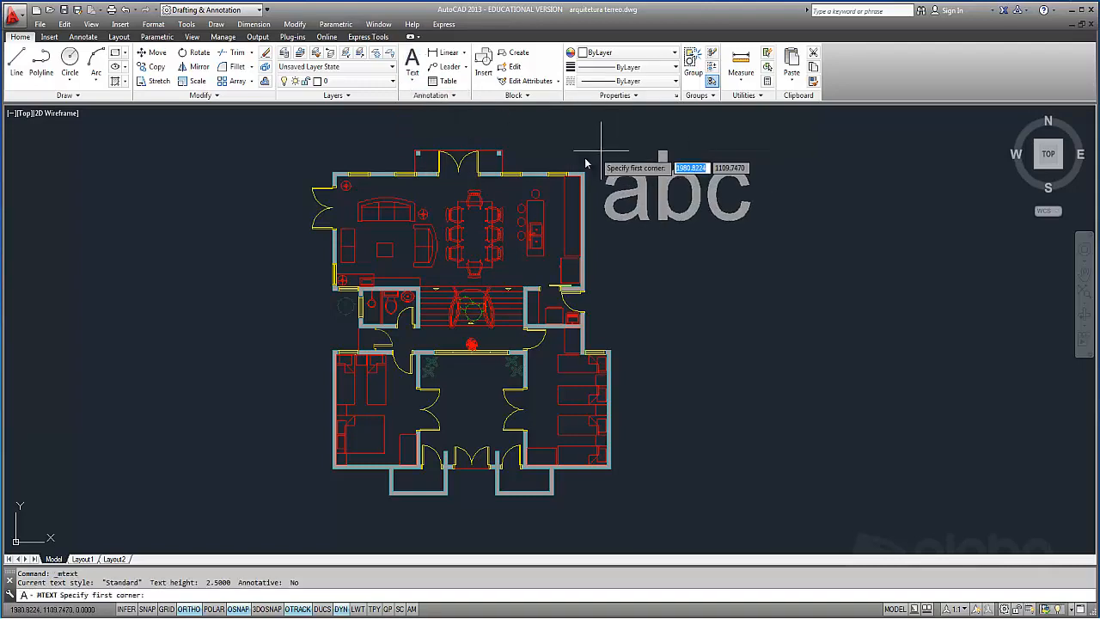
{"action": "scroll", "coordinate": [602, 163], "scroll_direction": "up", "scroll_amount": 5}
{"action": "left_click", "coordinate": [375, 204]}
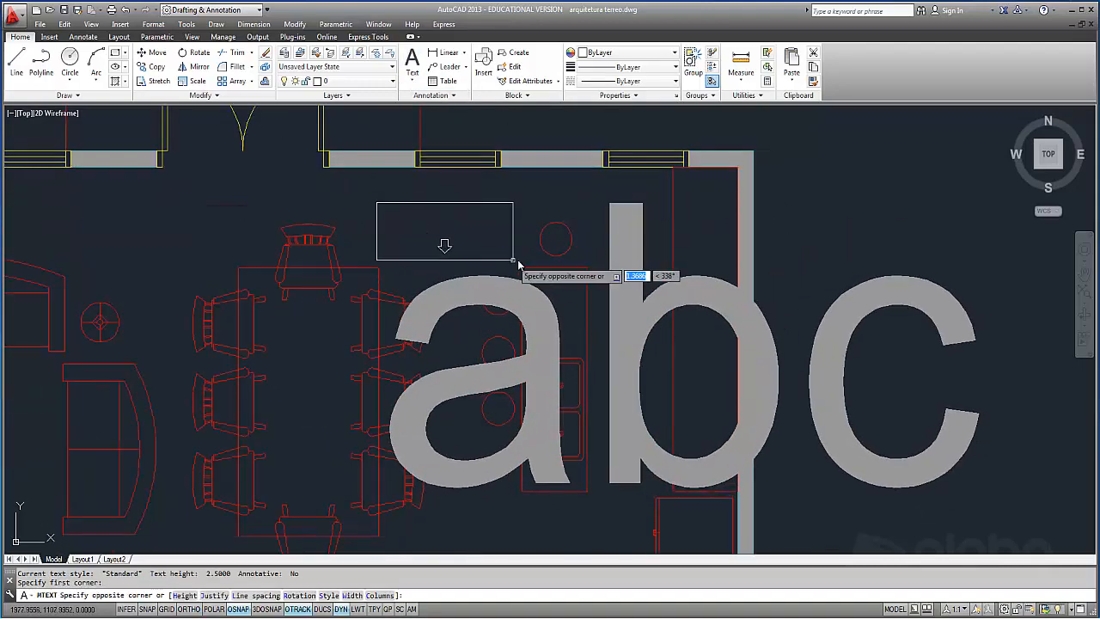
{"action": "left_click", "coordinate": [520, 258]}
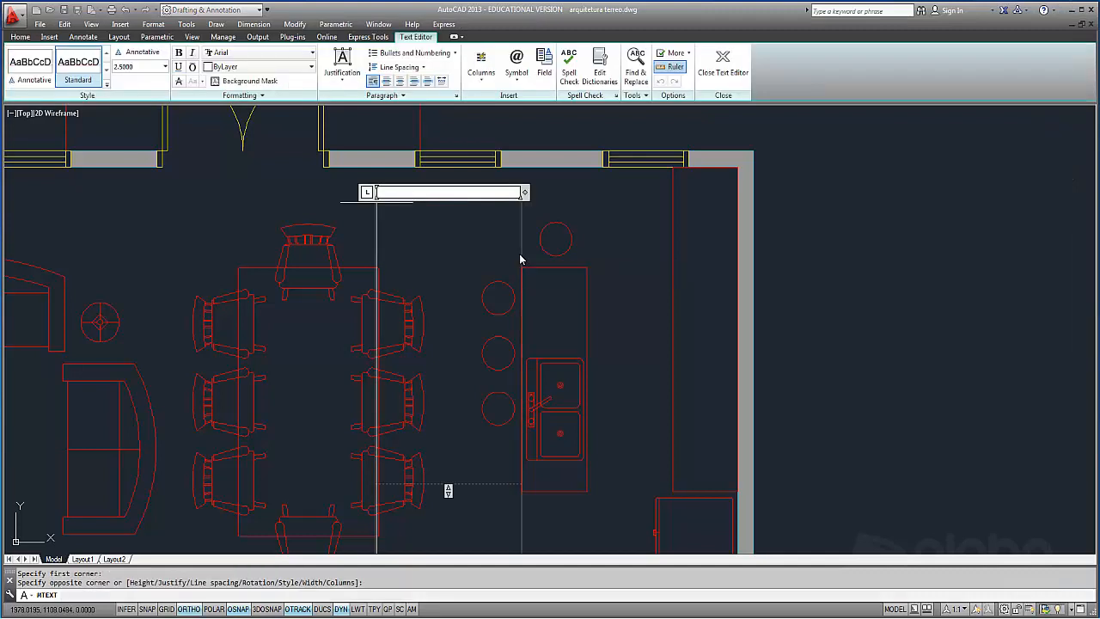
{"action": "type", "text": "JANT"}
{"action": "type", "text": "AR"}
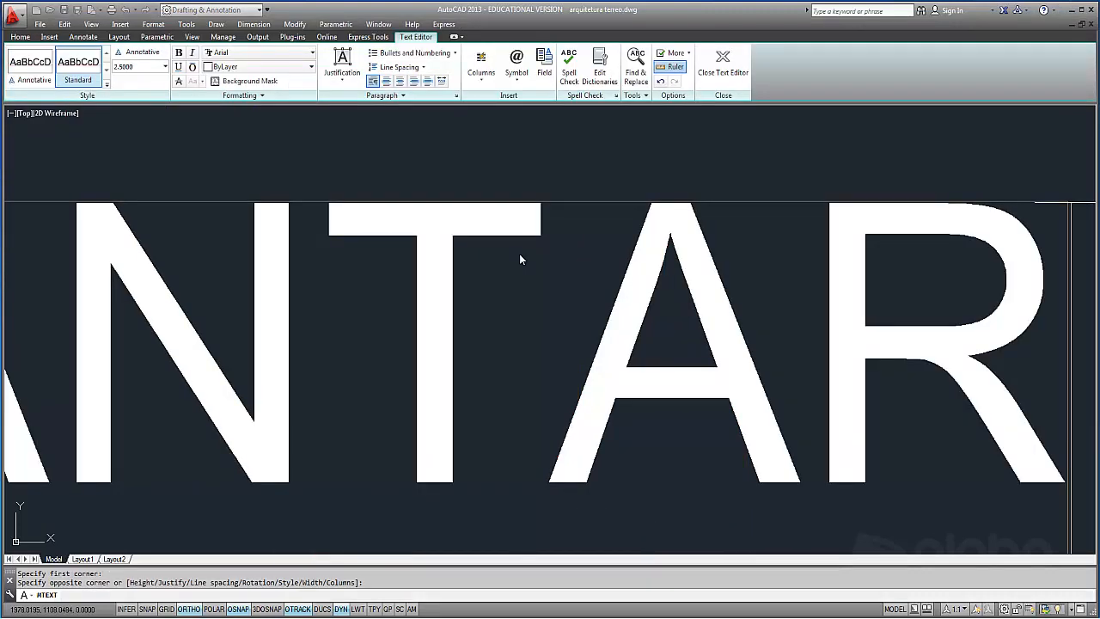
{"action": "left_click", "coordinate": [538, 160]}
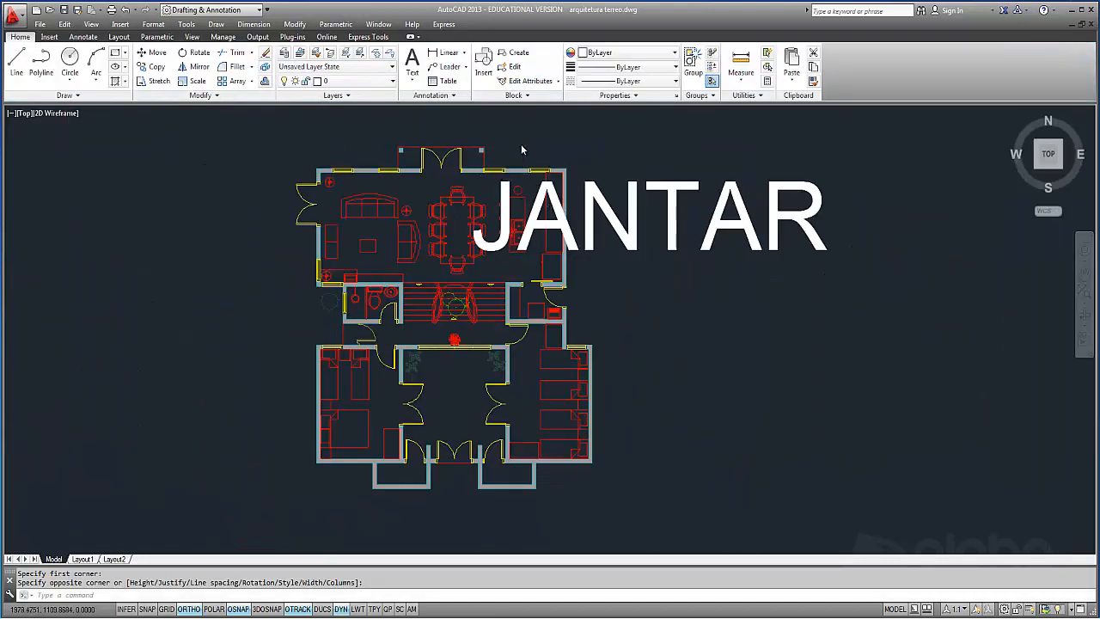
Step: Set the text height of the whole JANTAR label to 0.3
{"action": "scroll", "coordinate": [632, 181], "scroll_direction": "up", "scroll_amount": 2}
{"action": "left_click", "coordinate": [645, 222]}
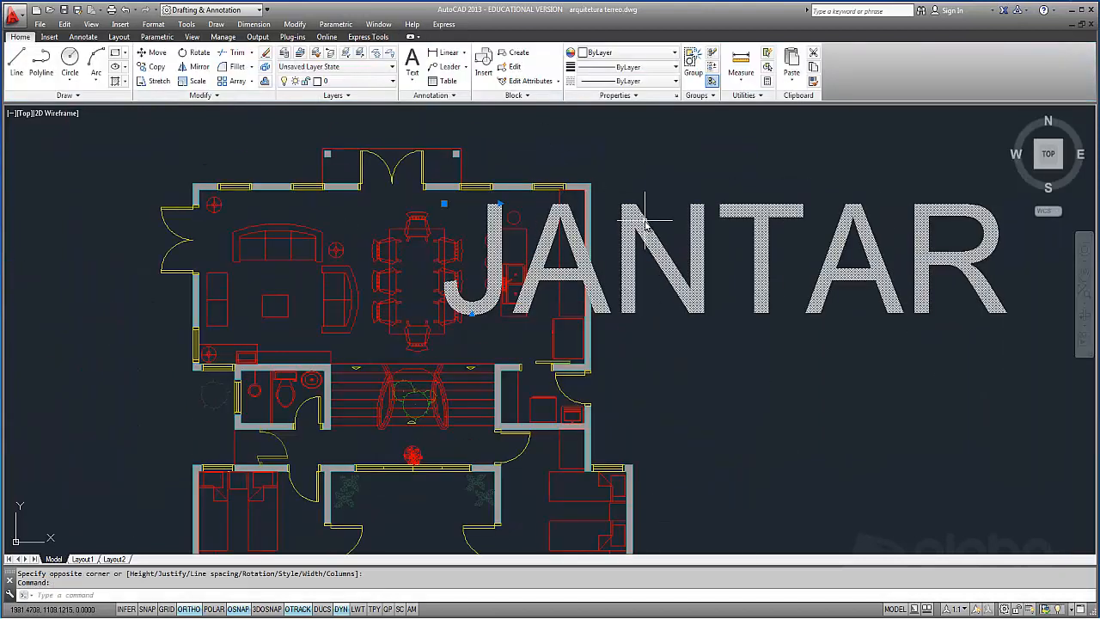
{"action": "double_click", "coordinate": [897, 233]}
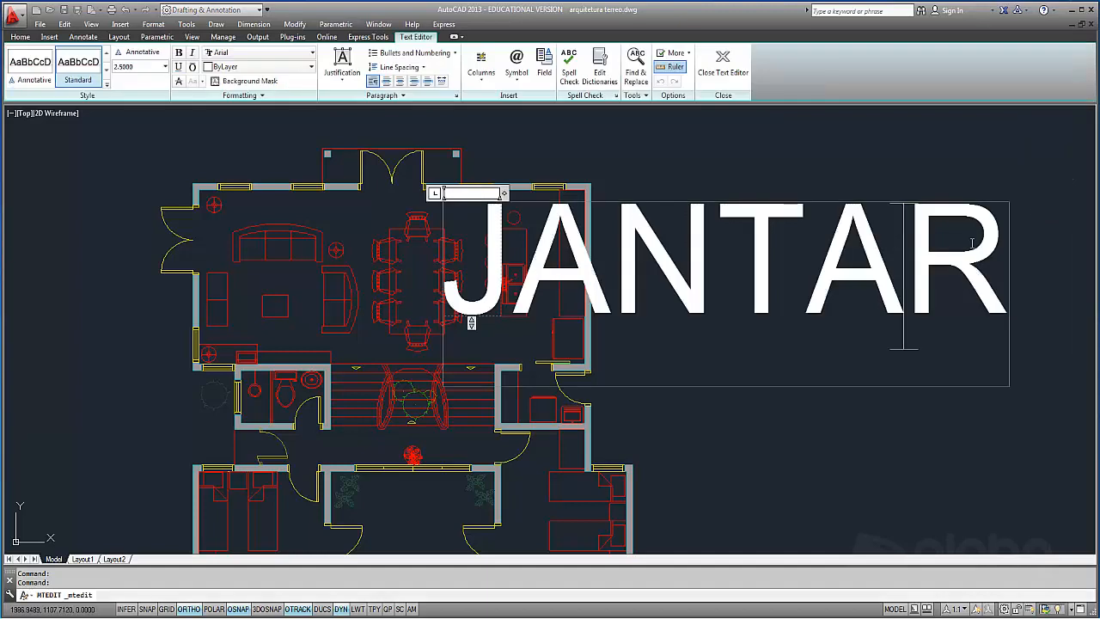
{"action": "left_click_drag", "start_coordinate": [997, 245], "coordinate": [458, 254]}
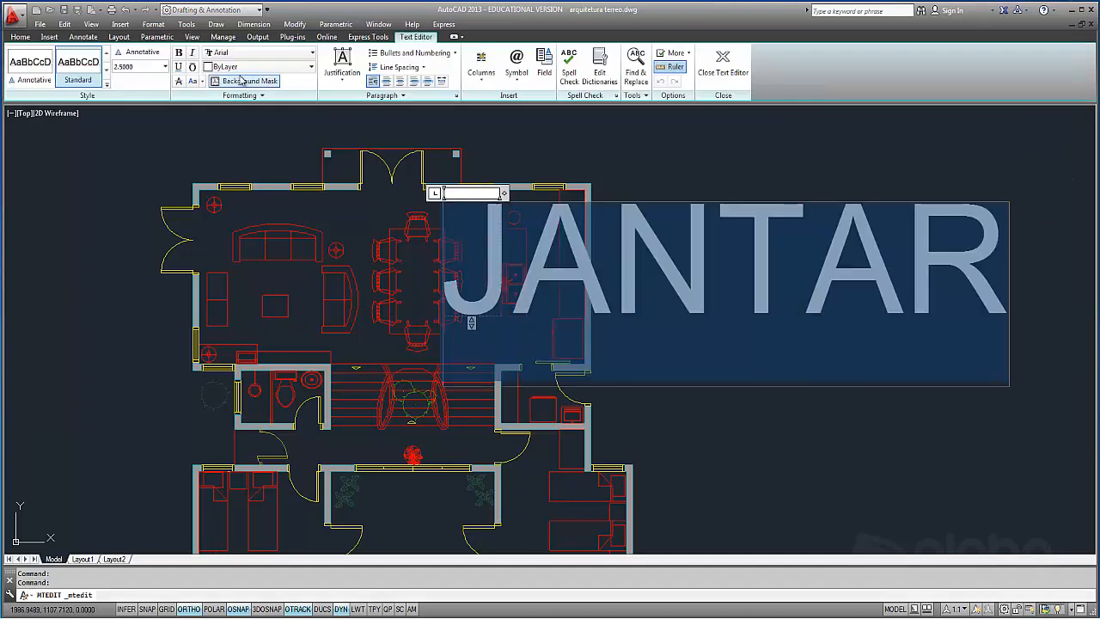
{"action": "left_click", "coordinate": [133, 67]}
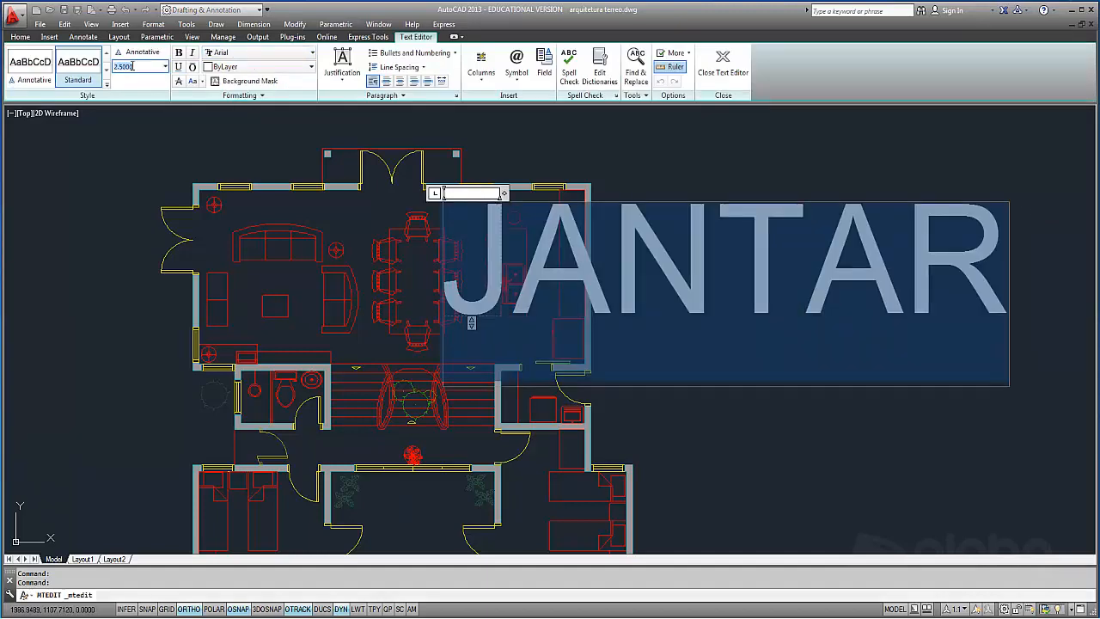
{"action": "type", "text": "0.3"}
{"action": "key", "text": "Return"}
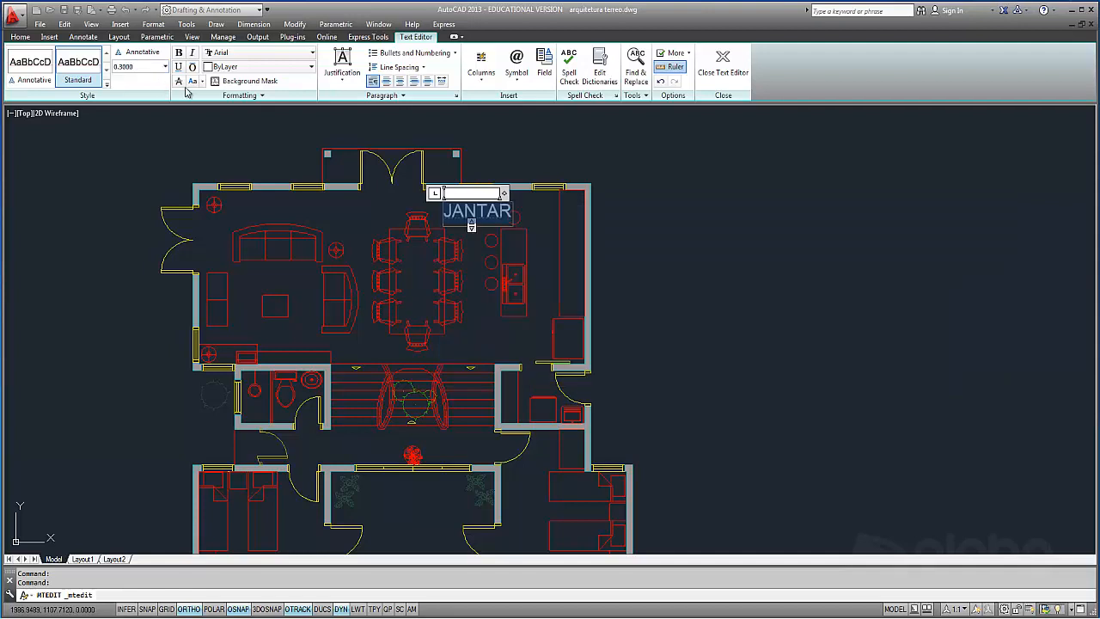
{"action": "left_click", "coordinate": [550, 143]}
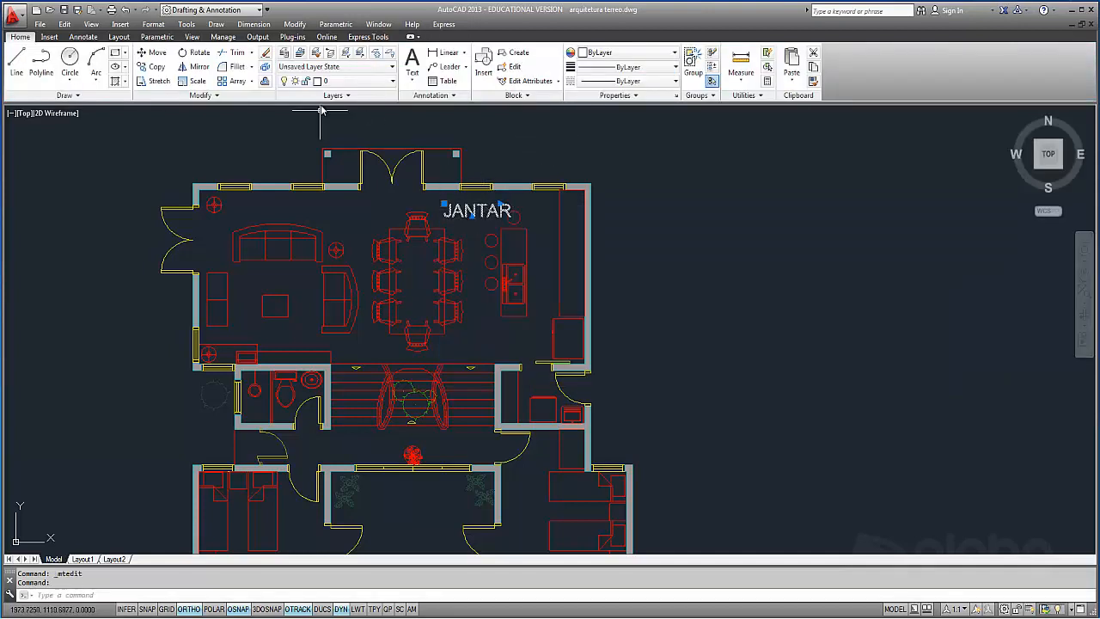
{"action": "key", "text": "Escape"}
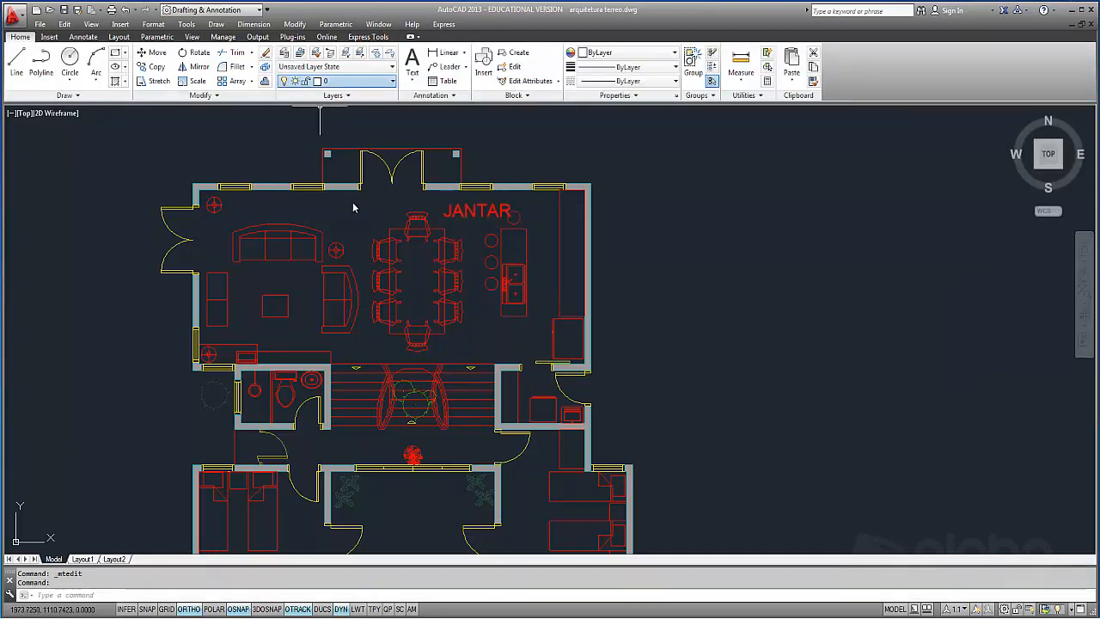
Step: Create a new layer named TEXTO and set its color to green
{"action": "left_click", "coordinate": [477, 211]}
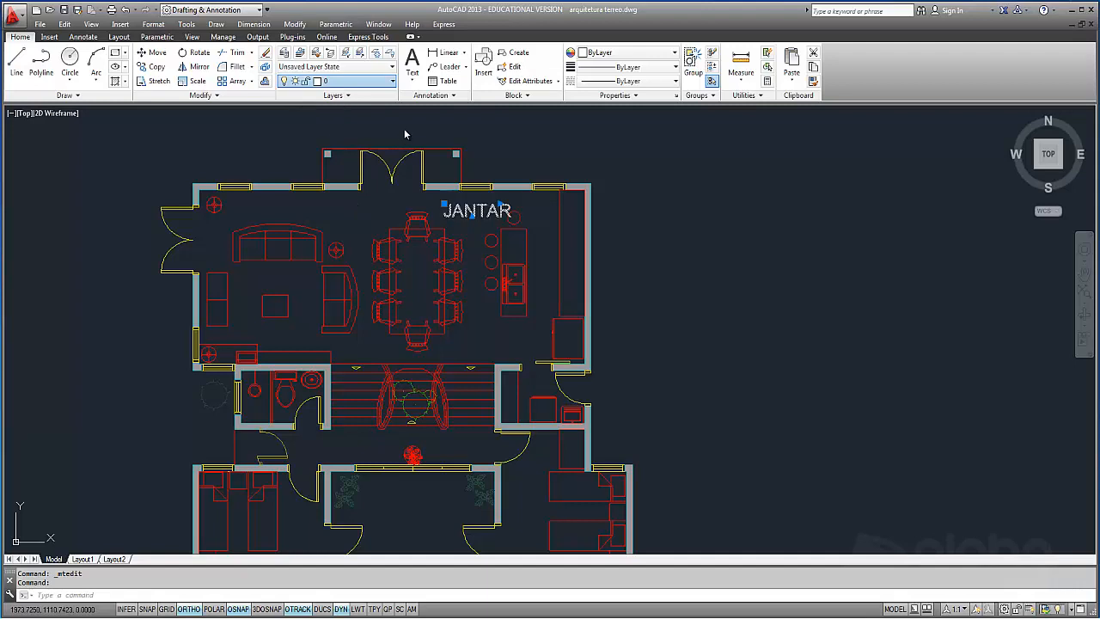
{"action": "left_click", "coordinate": [285, 52]}
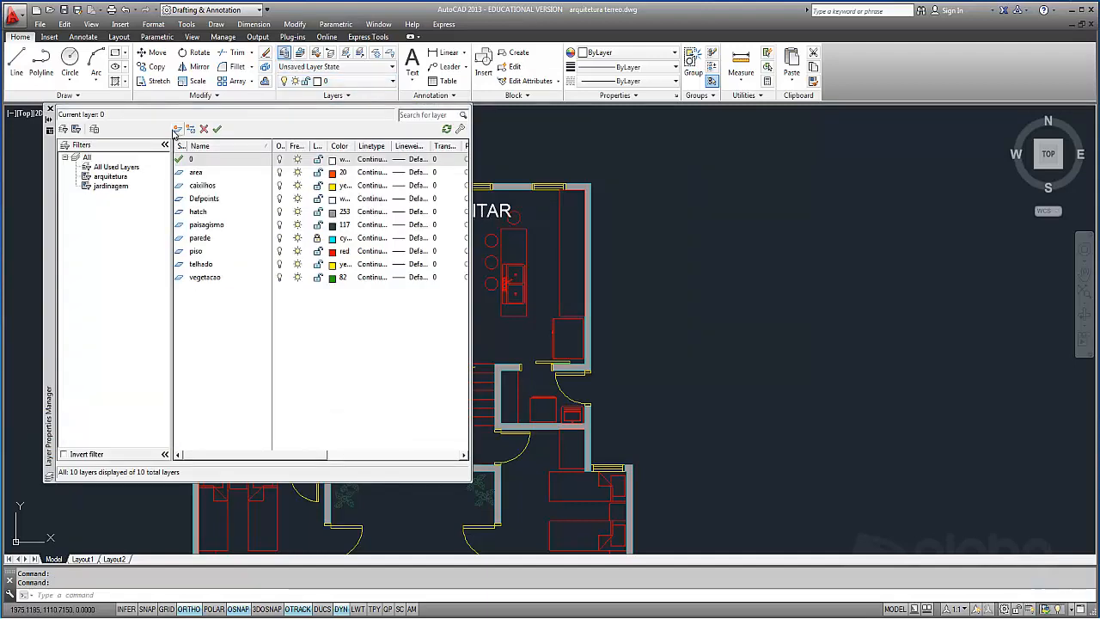
{"action": "left_click", "coordinate": [177, 129]}
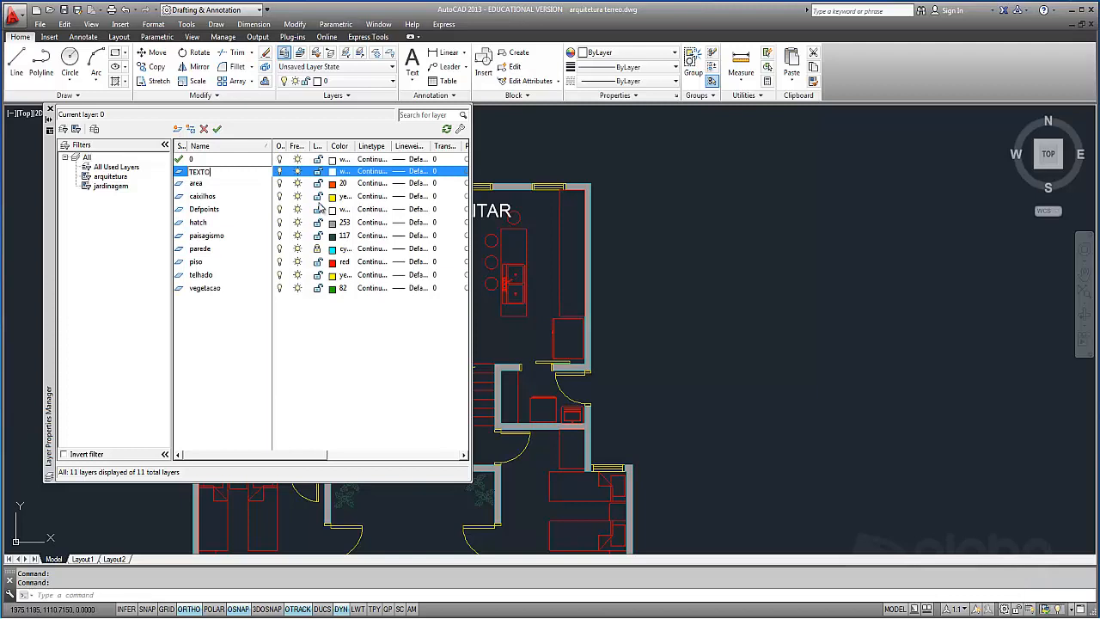
{"action": "left_click", "coordinate": [330, 172]}
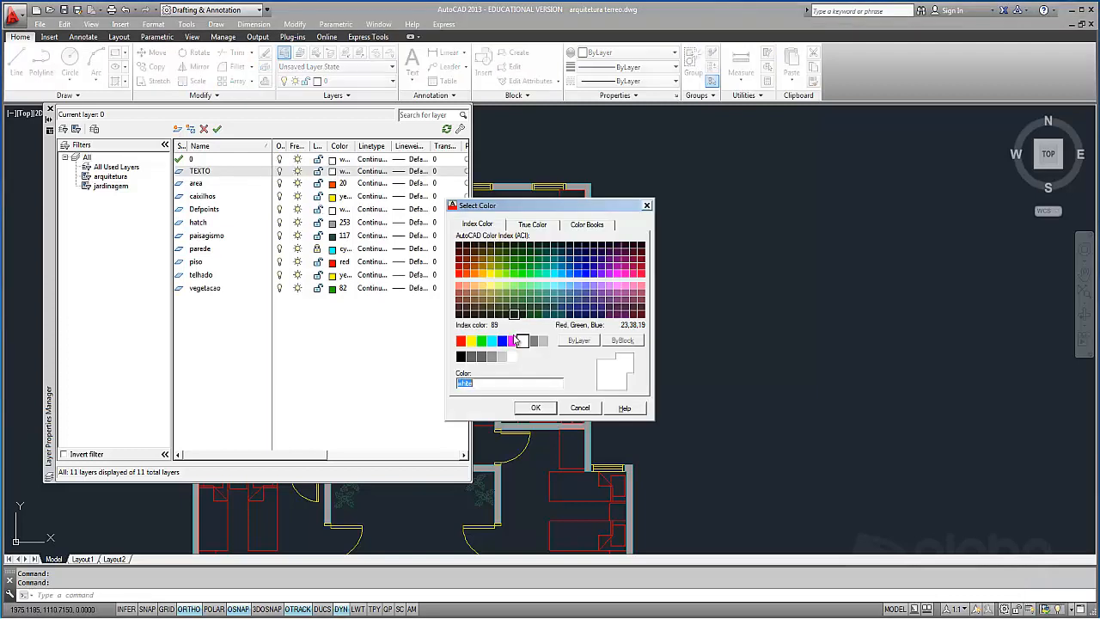
{"action": "left_click", "coordinate": [481, 341]}
{"action": "left_click", "coordinate": [535, 408]}
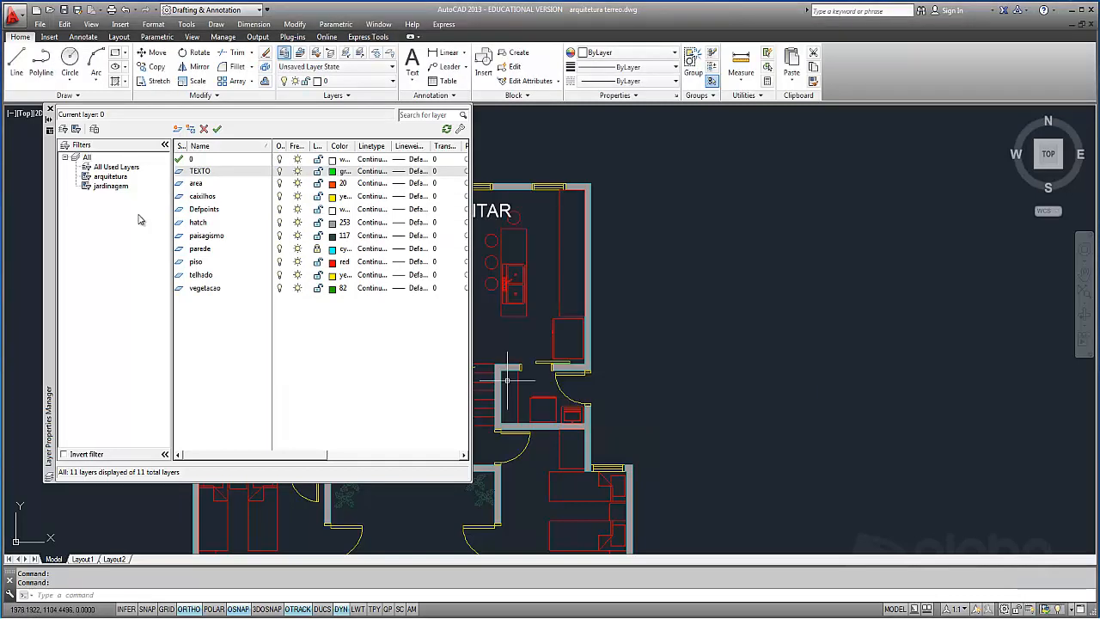
{"action": "left_click", "coordinate": [50, 110]}
Step: Assign the JANTAR label to the TEXTO layer
{"action": "left_click", "coordinate": [478, 219]}
{"action": "left_click", "coordinate": [470, 212]}
{"action": "left_click", "coordinate": [368, 82]}
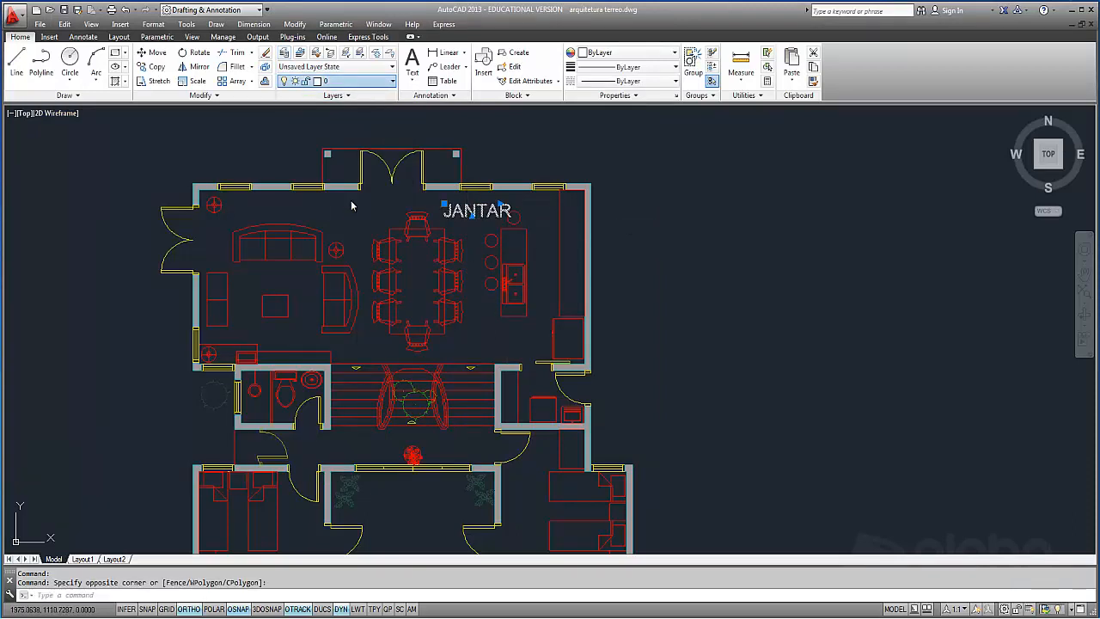
{"action": "left_click", "coordinate": [345, 221]}
Step: Move the JANTAR label down to the free floor area below the kitchen counter, with Ortho turned off
{"action": "scroll", "coordinate": [449, 187], "scroll_direction": "up", "scroll_amount": 2}
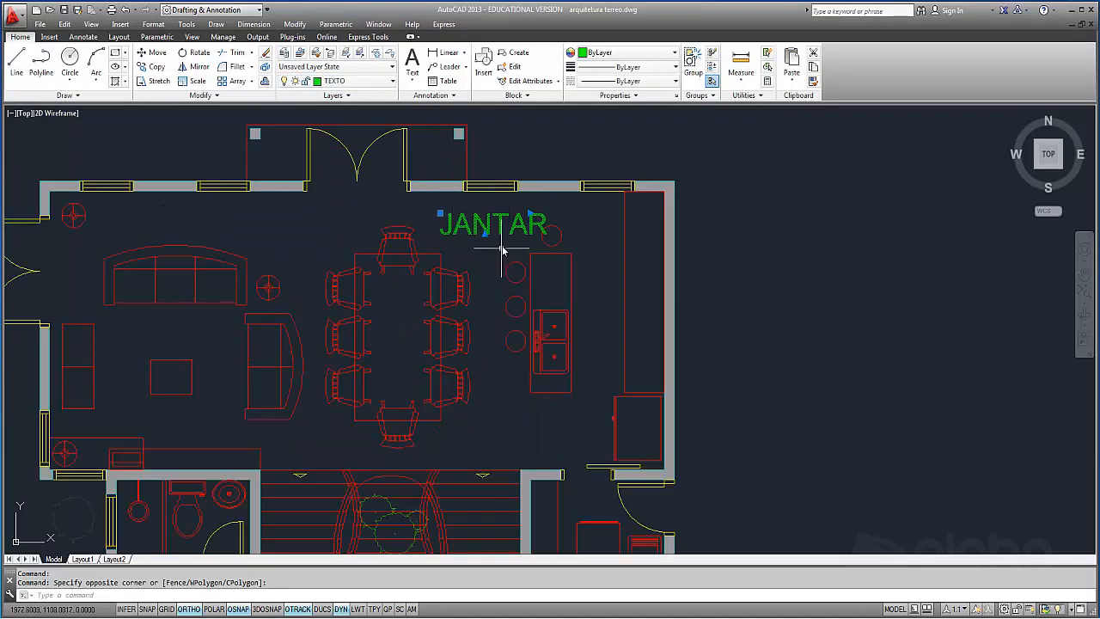
{"action": "type", "text": "m"}
{"action": "key", "text": "Return"}
{"action": "left_click", "coordinate": [495, 230]}
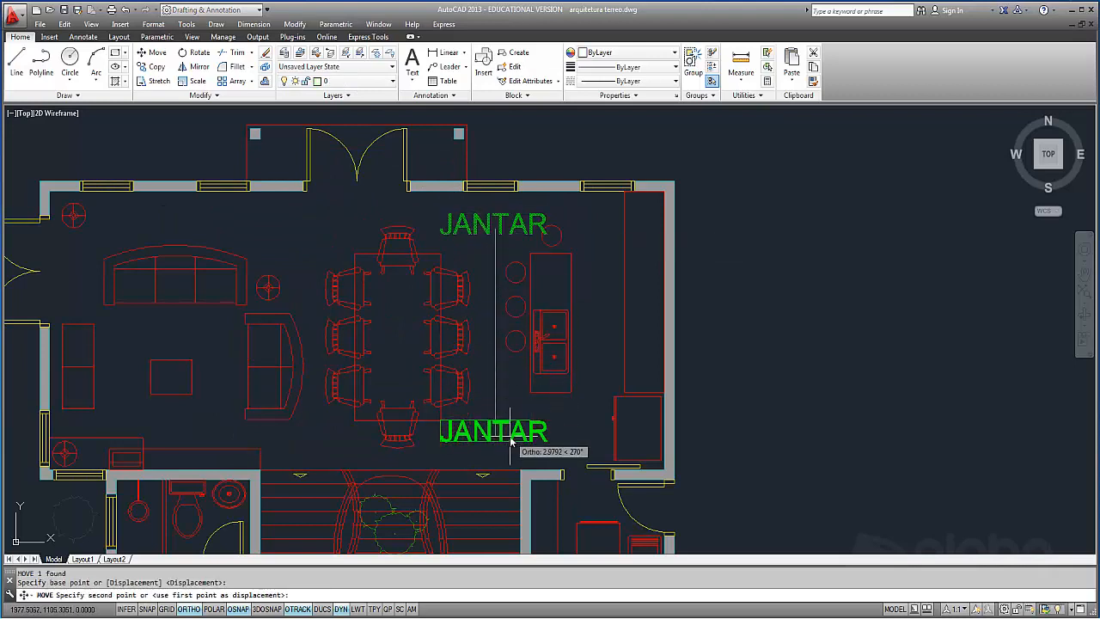
{"action": "key", "text": "F8"}
{"action": "left_click", "coordinate": [525, 440]}
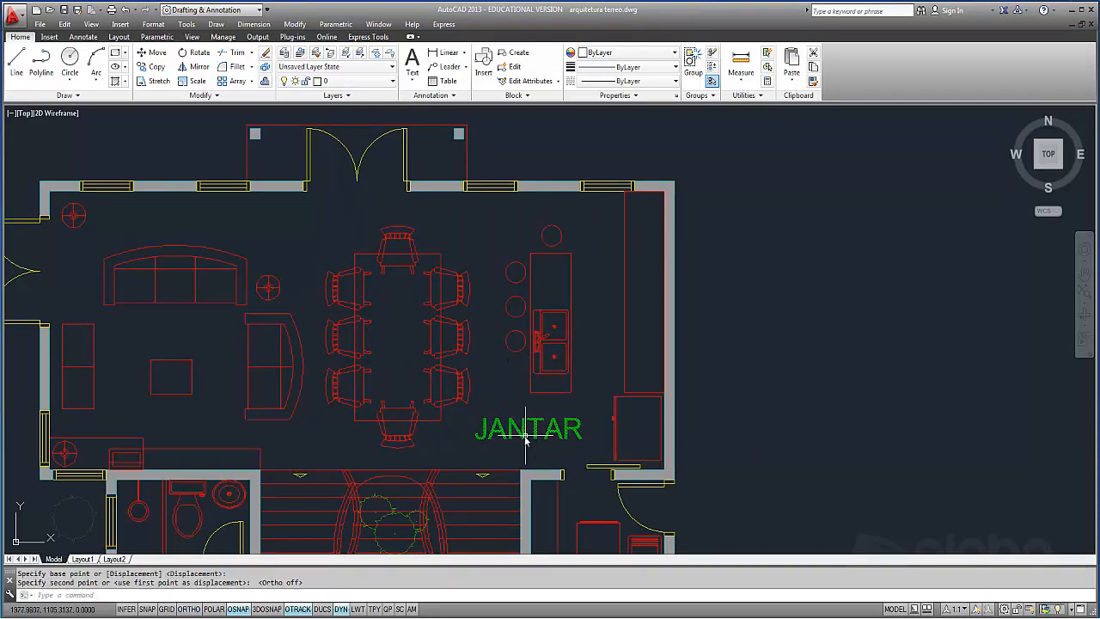
Step: Copy the JANTAR label into the living area, just below the coffee table
{"action": "type", "text": "co"}
{"action": "key", "text": "Return"}
{"action": "left_click", "coordinate": [526, 438]}
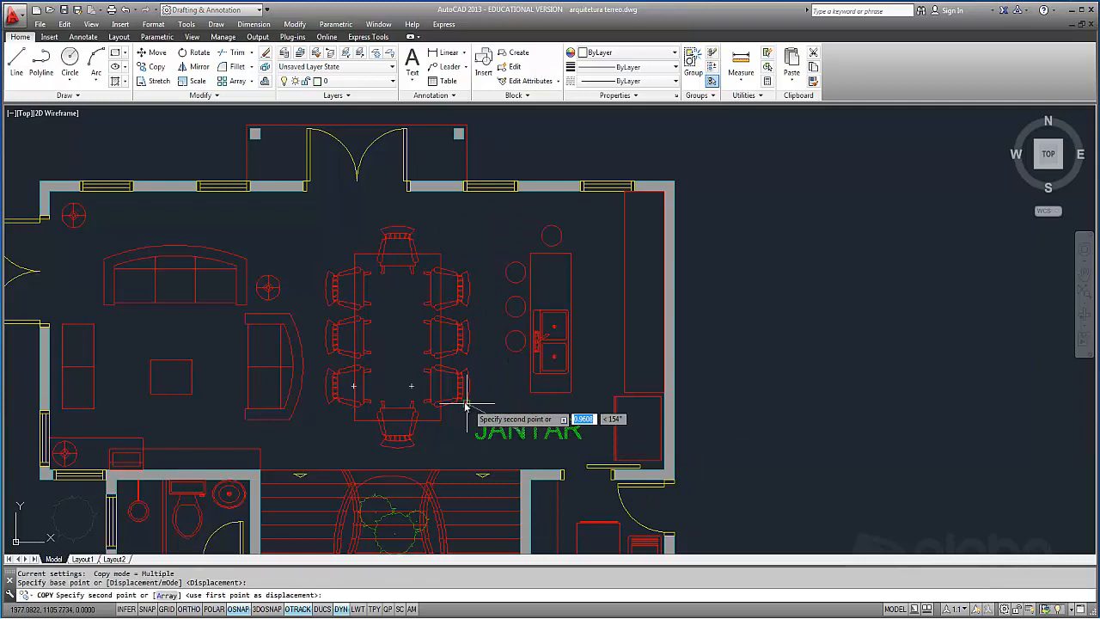
{"action": "left_click", "coordinate": [162, 423]}
{"action": "key", "text": "Escape"}
Step: Replace the text of the copied label in the living area with "ESTAR"
{"action": "double_click", "coordinate": [161, 416]}
{"action": "left_click_drag", "start_coordinate": [221, 416], "coordinate": [82, 404]}
{"action": "type", "text": "ESTAR"}
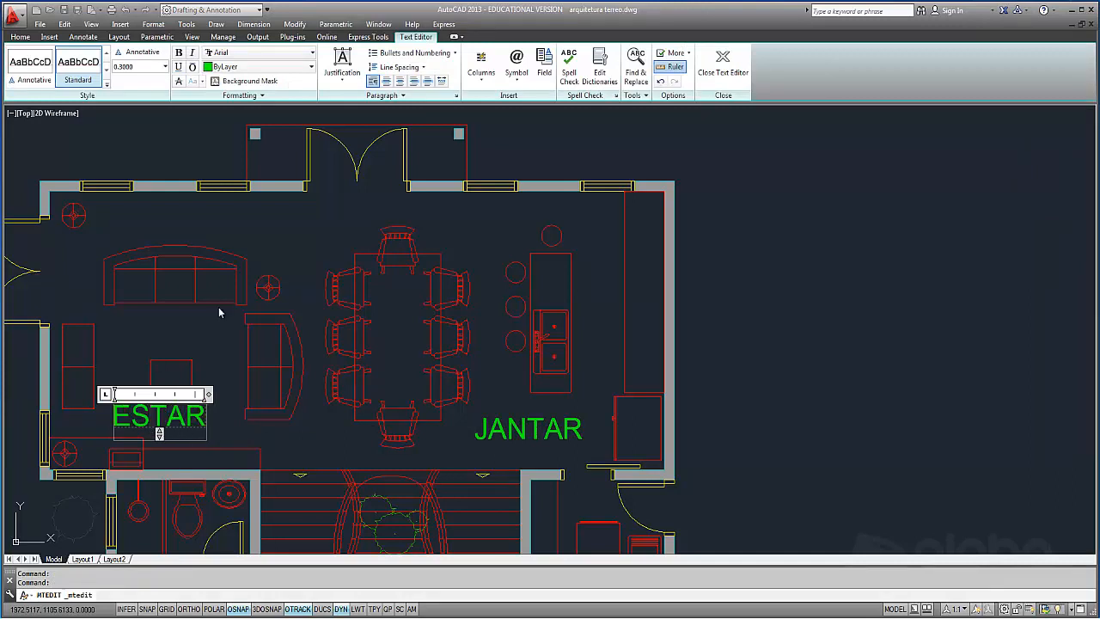
{"action": "left_click", "coordinate": [221, 296]}
Step: Reopen the ESTAR label's text for editing and check its text height
{"action": "left_click", "coordinate": [201, 416]}
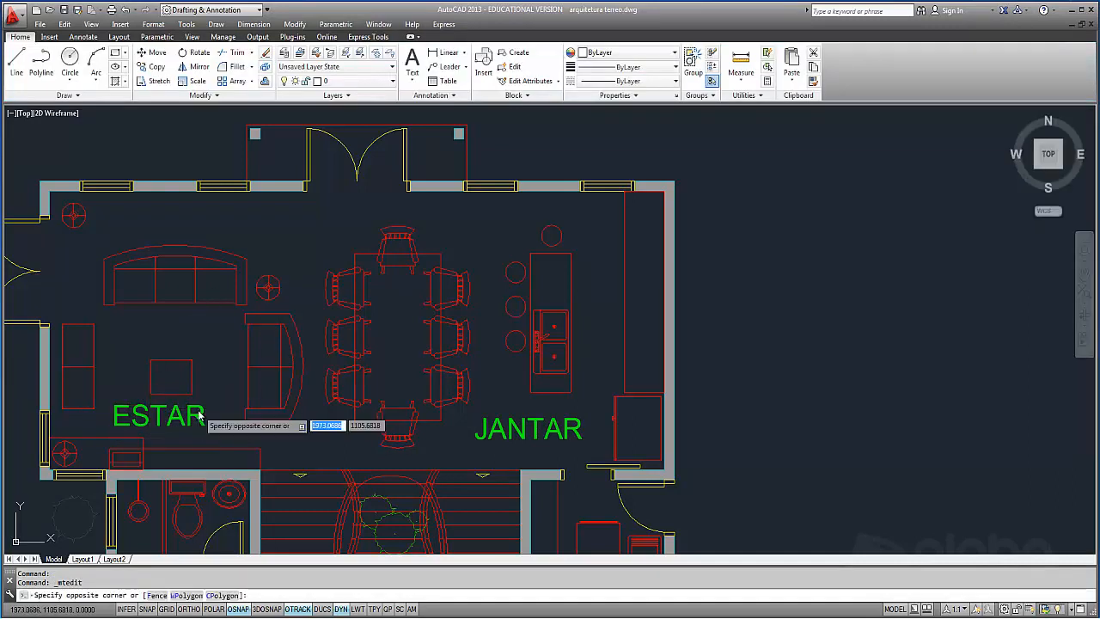
{"action": "key", "text": "Escape"}
{"action": "left_click", "coordinate": [197, 413]}
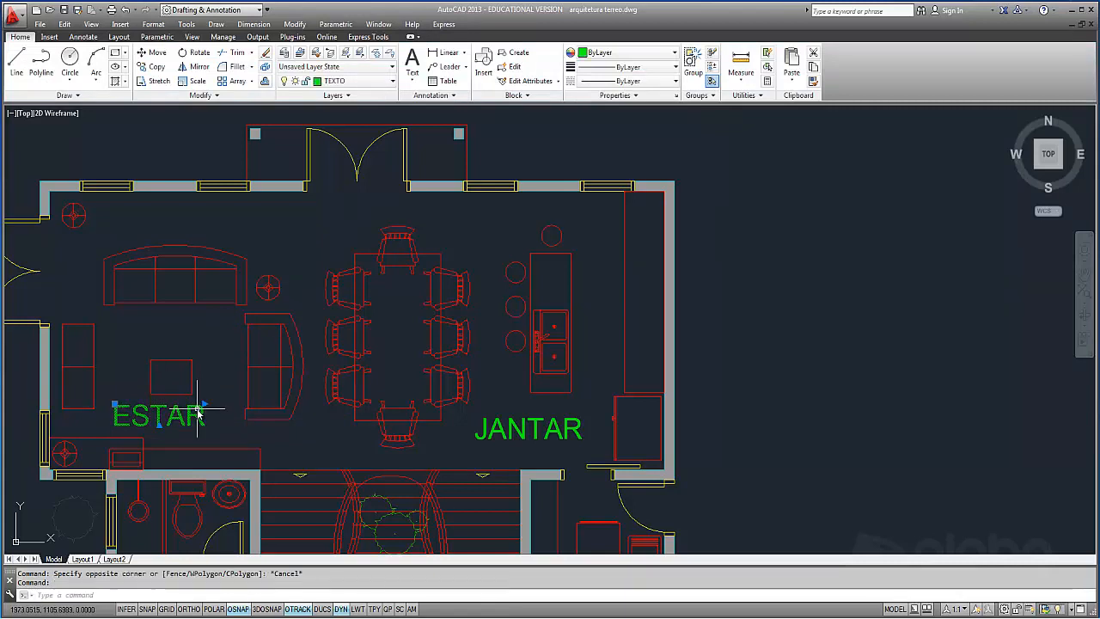
{"action": "double_click", "coordinate": [197, 409]}
{"action": "double_click", "coordinate": [198, 414]}
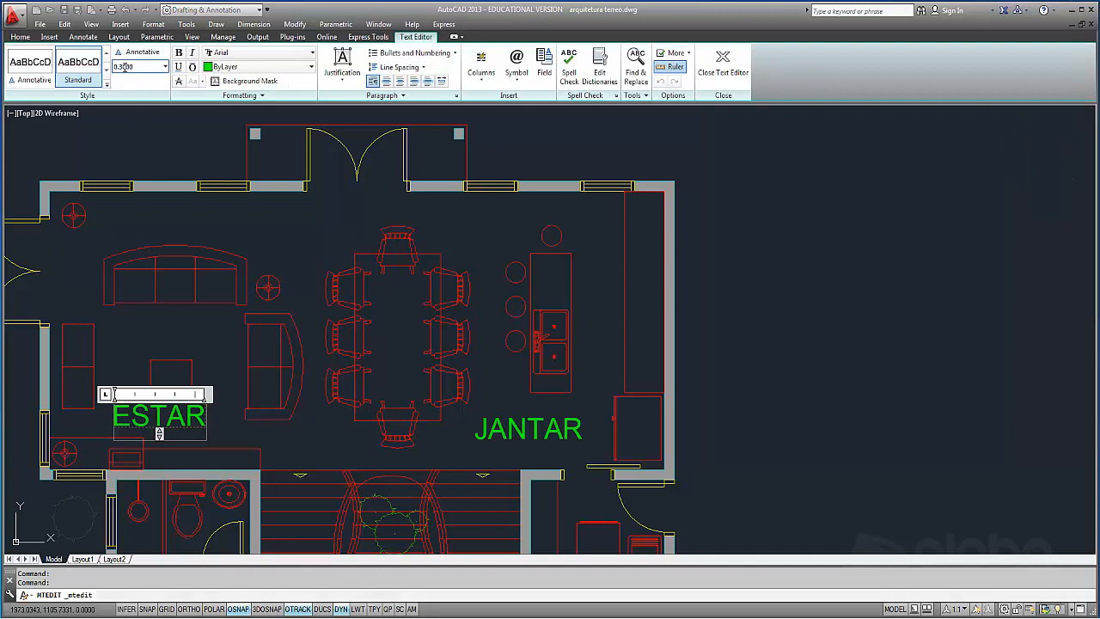
{"action": "left_click_drag", "start_coordinate": [206, 416], "coordinate": [62, 392]}
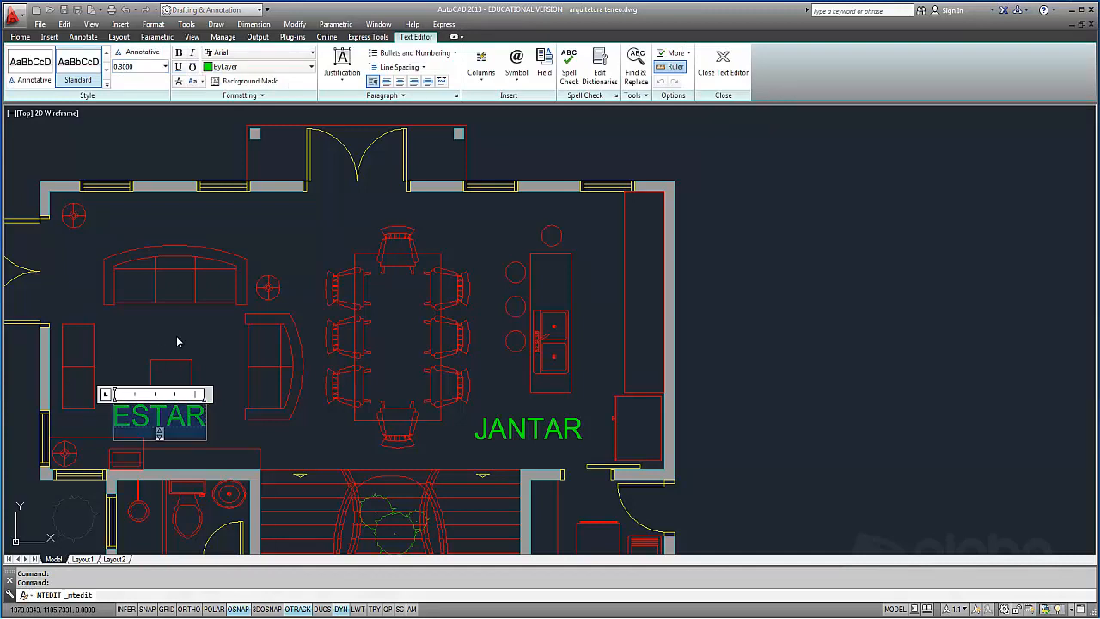
{"action": "key", "text": "Escape"}
{"action": "key", "text": "Escape"}
Step: Check the current text, dimension, leader and table styles used for annotations
{"action": "scroll", "coordinate": [666, 326], "scroll_direction": "down", "scroll_amount": 3}
{"action": "middle_click_drag", "start_coordinate": [663, 327], "coordinate": [610, 297]}
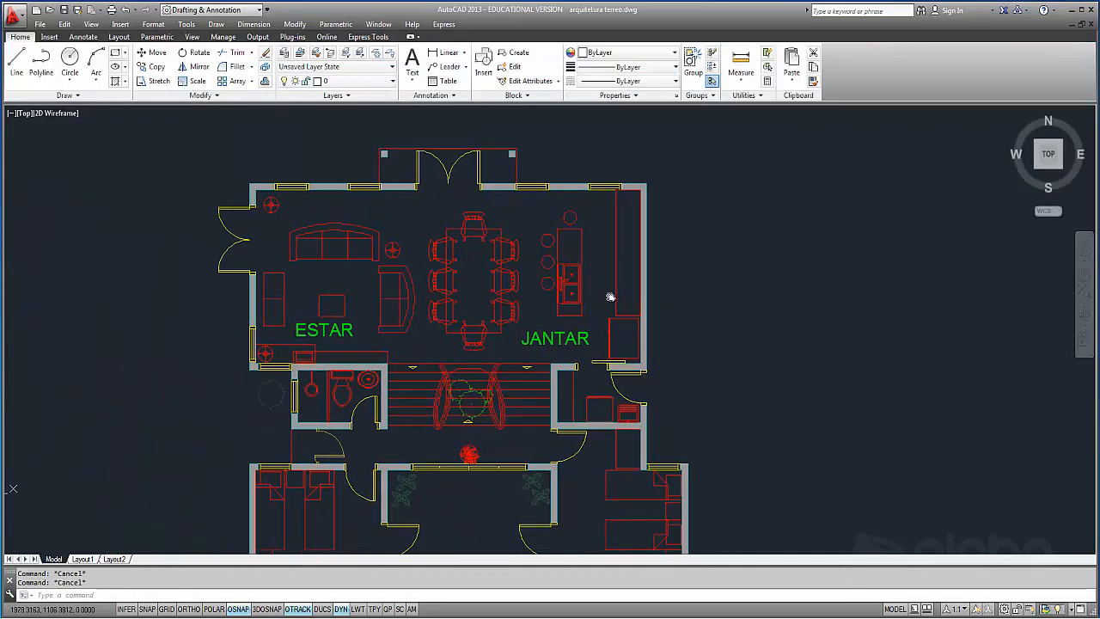
{"action": "scroll", "coordinate": [522, 241], "scroll_direction": "up", "scroll_amount": 2}
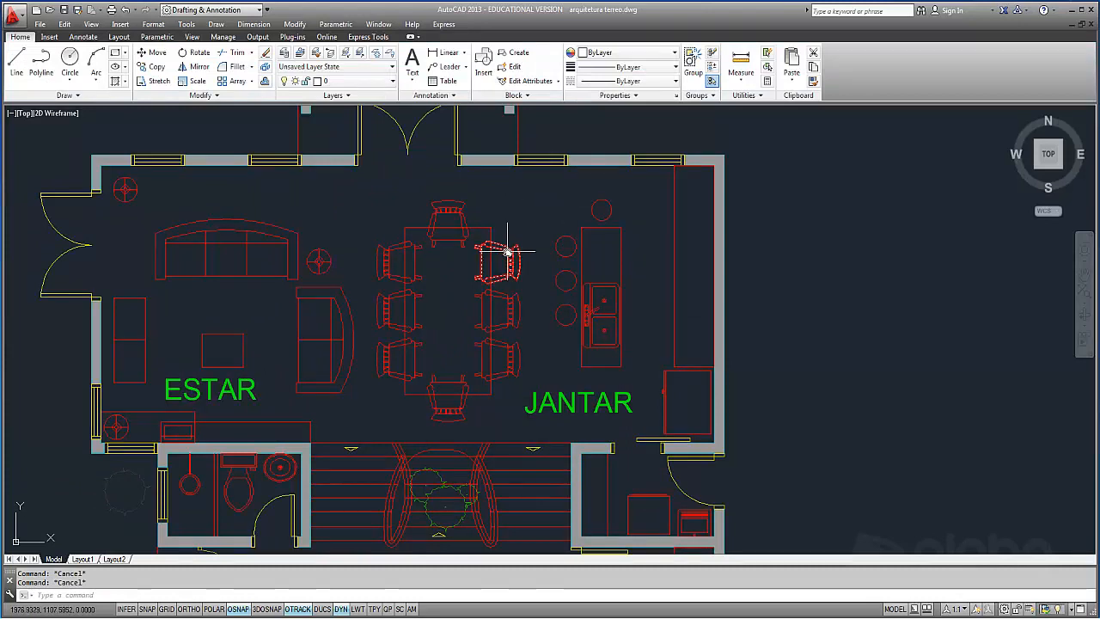
{"action": "left_click", "coordinate": [449, 54]}
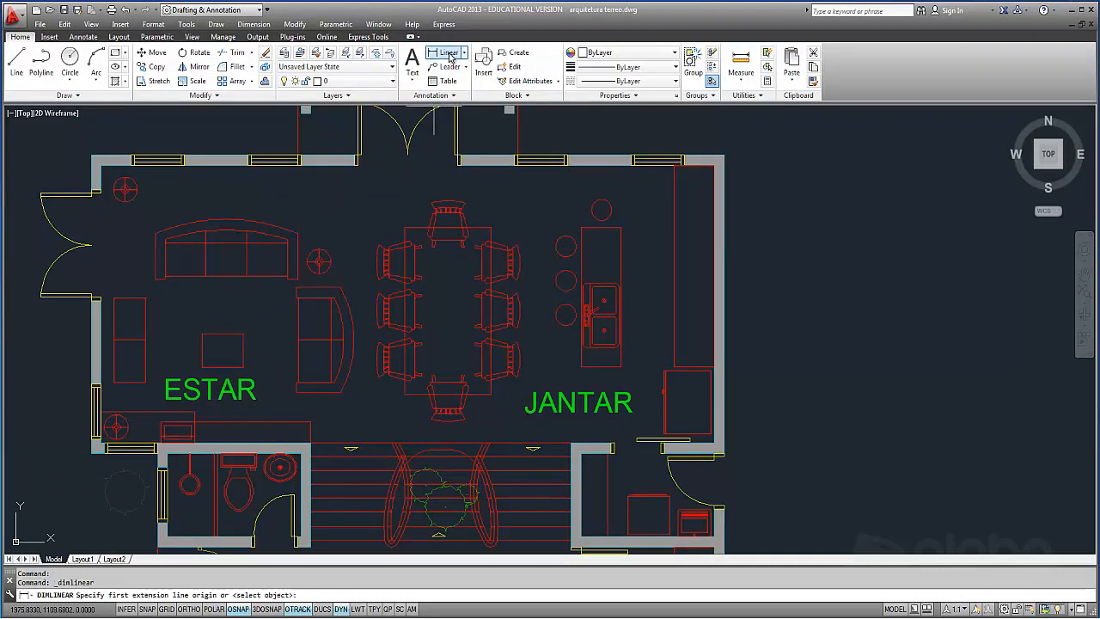
{"action": "key", "text": "Escape"}
{"action": "left_click", "coordinate": [433, 95]}
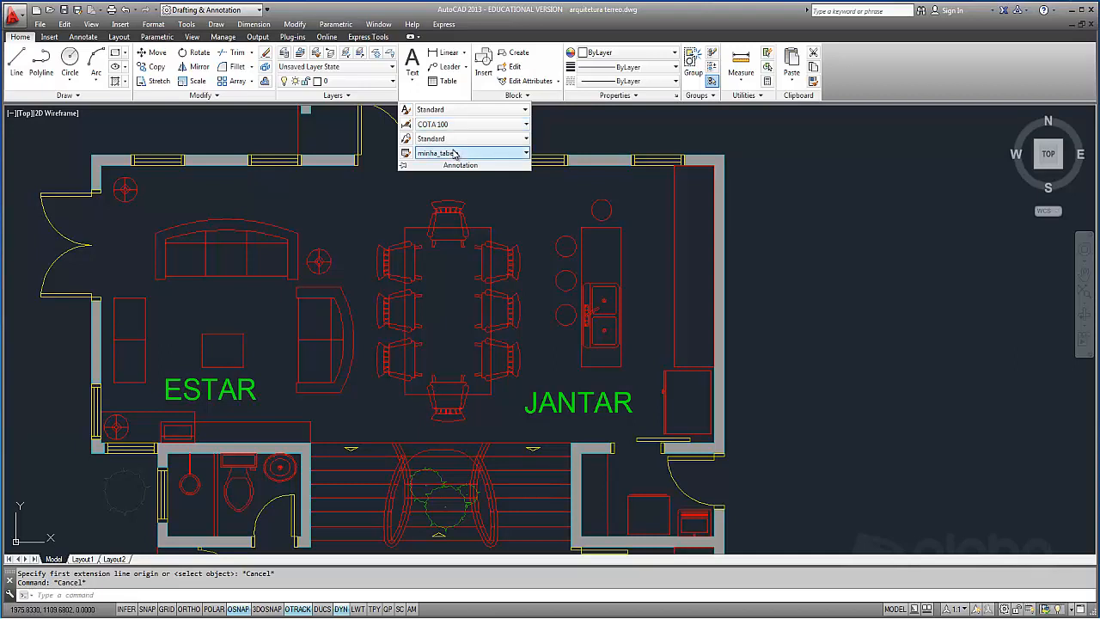
Step: Add a vertical linear dimension for the thickness of the upper wall at the kitchen's outer corner
{"action": "left_click", "coordinate": [444, 52]}
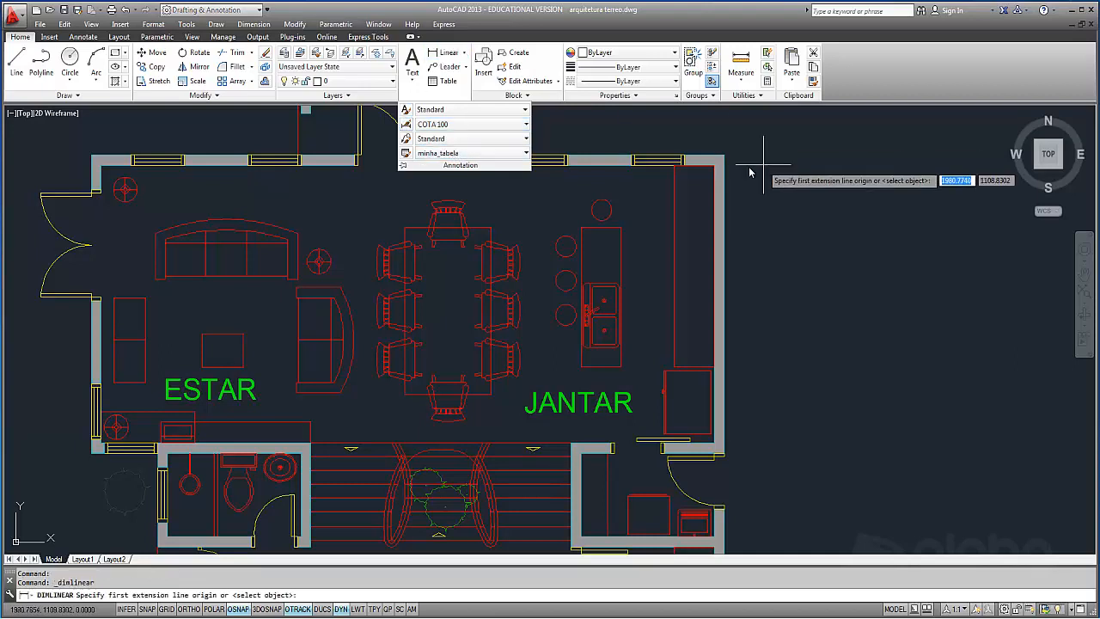
{"action": "left_click", "coordinate": [720, 158]}
{"action": "left_click", "coordinate": [722, 168]}
{"action": "left_click", "coordinate": [743, 167]}
Step: Add a vertical linear dimension for the room's inner depth, aligned with the upper wall's thickness dimension
{"action": "key", "text": "Return"}
{"action": "left_click", "coordinate": [716, 167]}
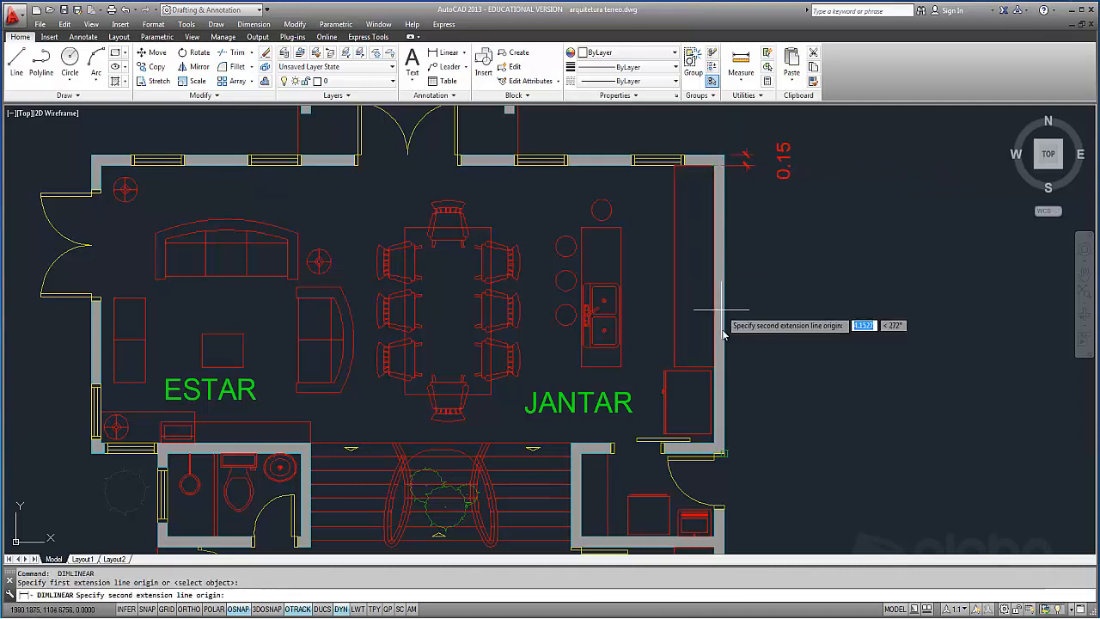
{"action": "left_click", "coordinate": [725, 447]}
{"action": "left_click", "coordinate": [745, 177]}
Step: Add a vertical linear dimension for the lower wall's thickness at the kitchen corner, aligned with the room depth dimension
{"action": "key", "text": "Return"}
{"action": "left_click", "coordinate": [726, 457]}
{"action": "left_click", "coordinate": [727, 447]}
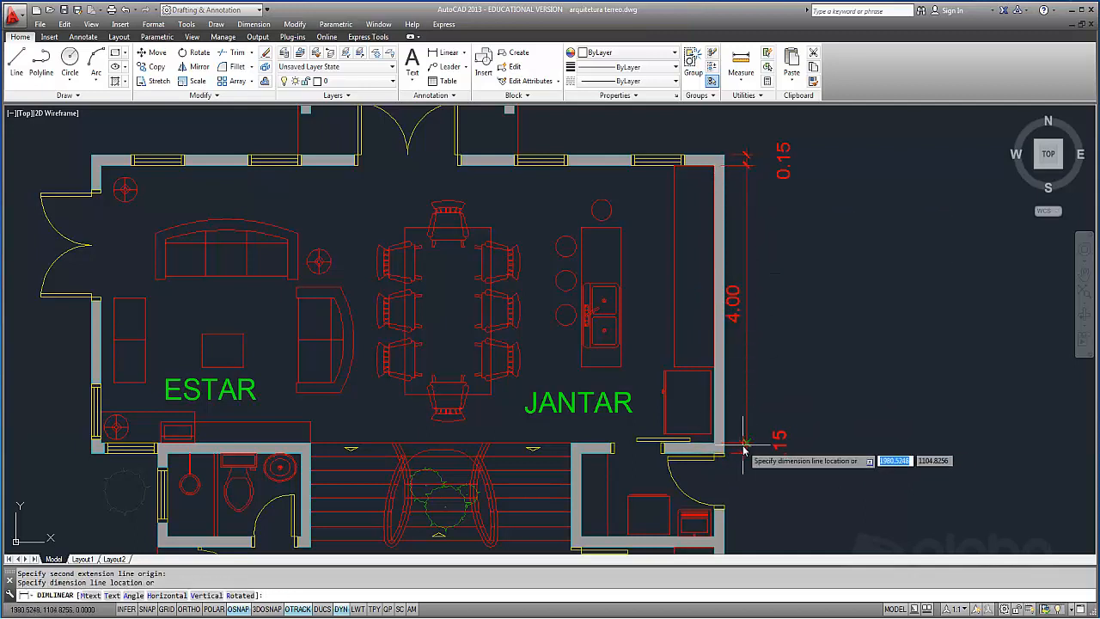
{"action": "left_click", "coordinate": [762, 450]}
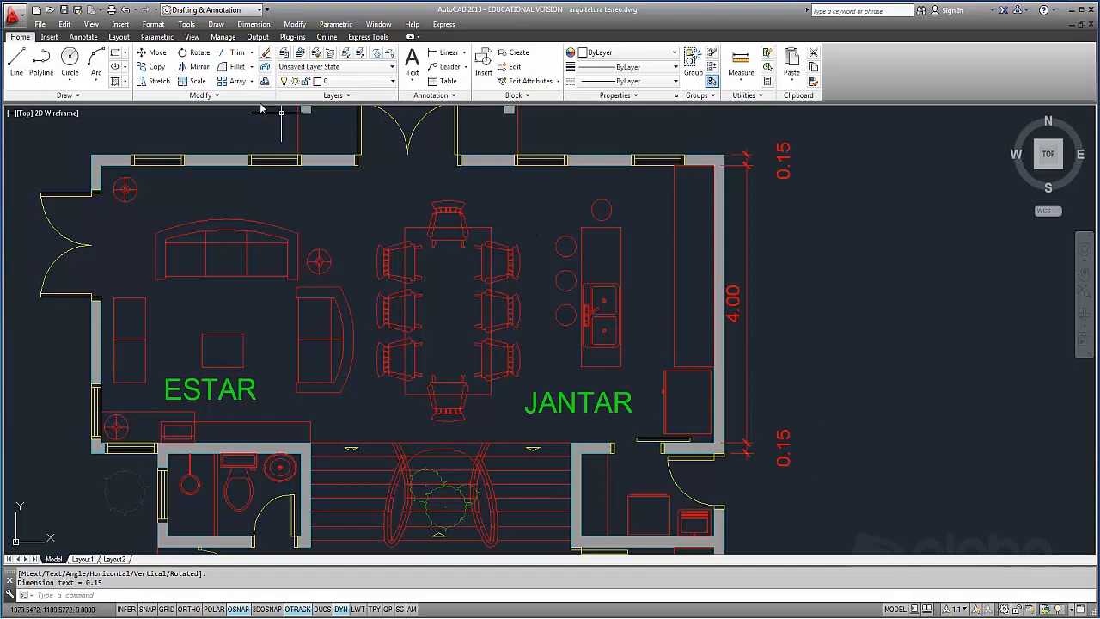
Step: Stretch the three vertical dimensions slightly farther away from the kitchen's outer wall
{"action": "left_click", "coordinate": [159, 81]}
{"action": "left_click", "coordinate": [863, 506]}
{"action": "left_click", "coordinate": [720, 131]}
{"action": "key", "text": "Return"}
{"action": "left_click", "coordinate": [748, 133]}
{"action": "left_click", "coordinate": [758, 132]}
Step: Reposition the texts of both wall-thickness dimensions beside their dimension lines, in line with the room depth text
{"action": "left_click", "coordinate": [797, 160]}
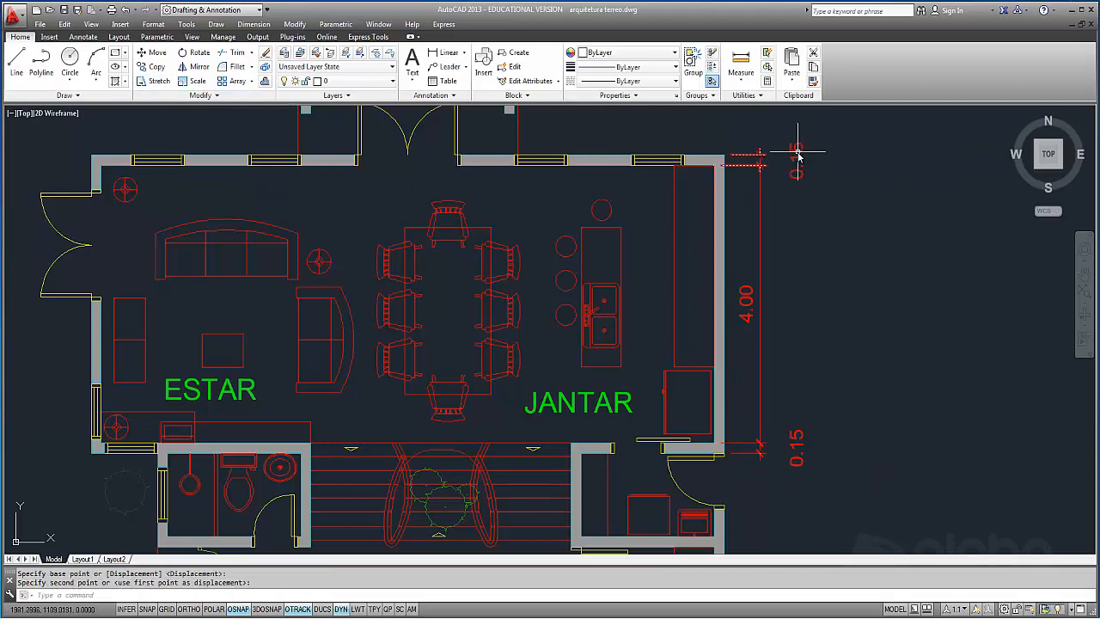
{"action": "left_click", "coordinate": [799, 161]}
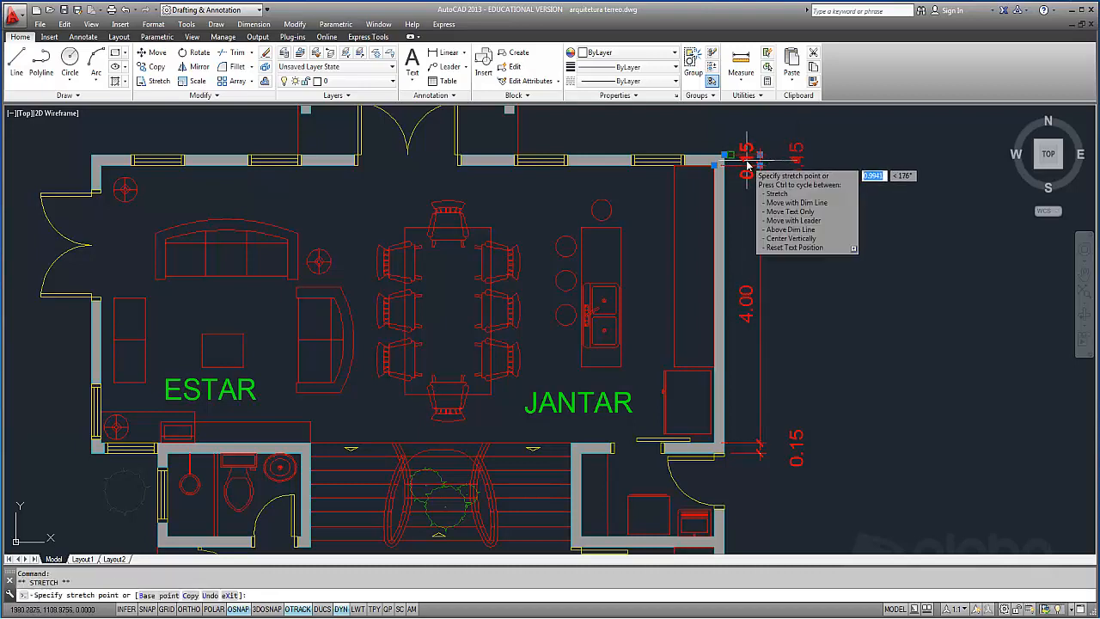
{"action": "scroll", "coordinate": [754, 172], "scroll_direction": "up", "scroll_amount": 8}
{"action": "scroll", "coordinate": [746, 168], "scroll_direction": "down", "scroll_amount": 8}
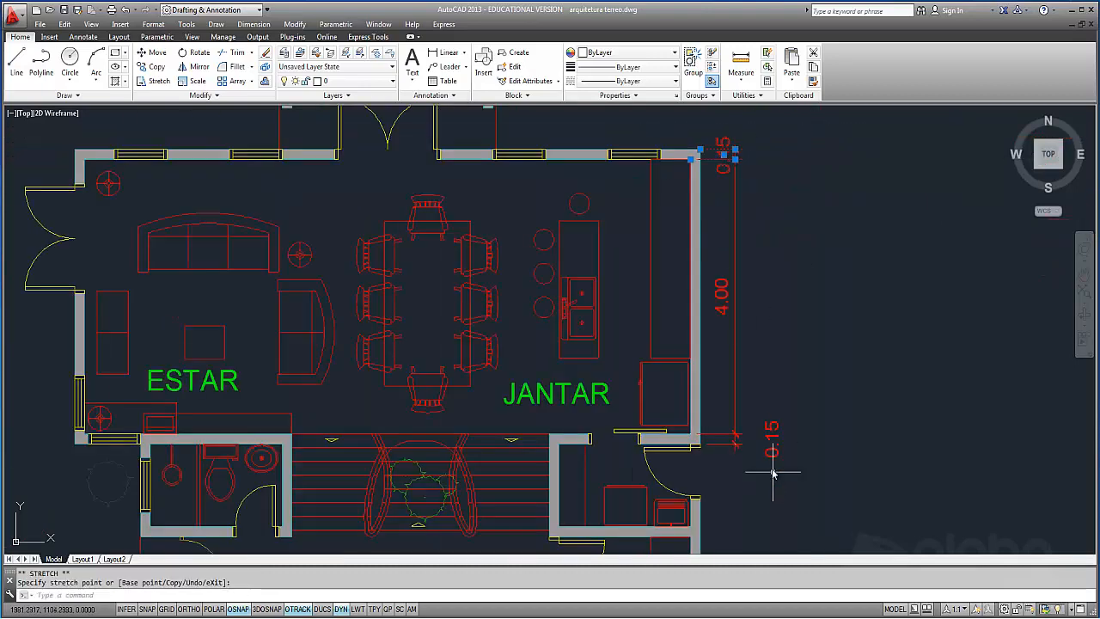
{"action": "scroll", "coordinate": [723, 450], "scroll_direction": "up", "scroll_amount": 8}
{"action": "scroll", "coordinate": [711, 453], "scroll_direction": "down", "scroll_amount": 7}
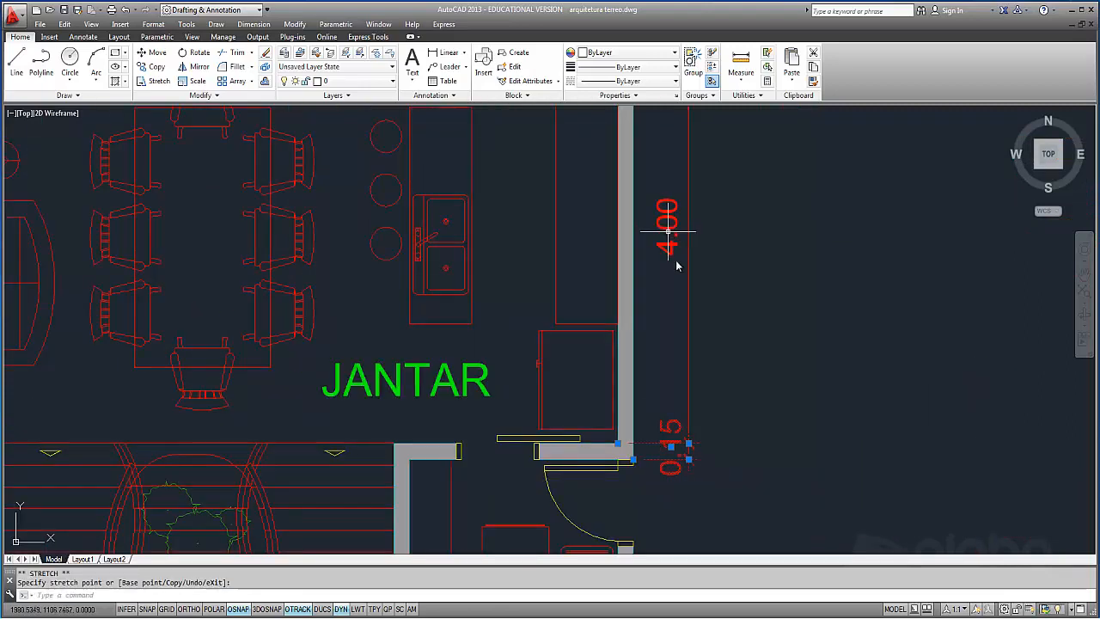
{"action": "scroll", "coordinate": [704, 277], "scroll_direction": "down", "scroll_amount": 2}
{"action": "middle_click_drag", "start_coordinate": [705, 278], "coordinate": [707, 310]}
{"action": "key", "text": "Escape"}
{"action": "key", "text": "Escape"}
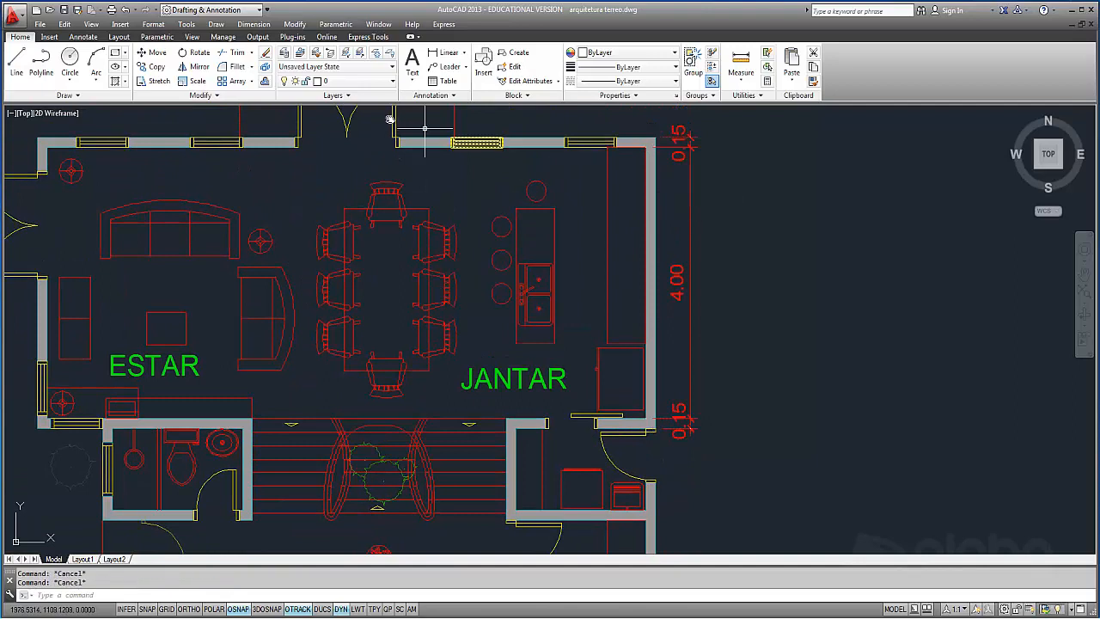
Step: Add an overall vertical linear dimension between the outer wall corners, outside the existing dimension chain
{"action": "left_click", "coordinate": [444, 53]}
{"action": "left_click", "coordinate": [655, 148]}
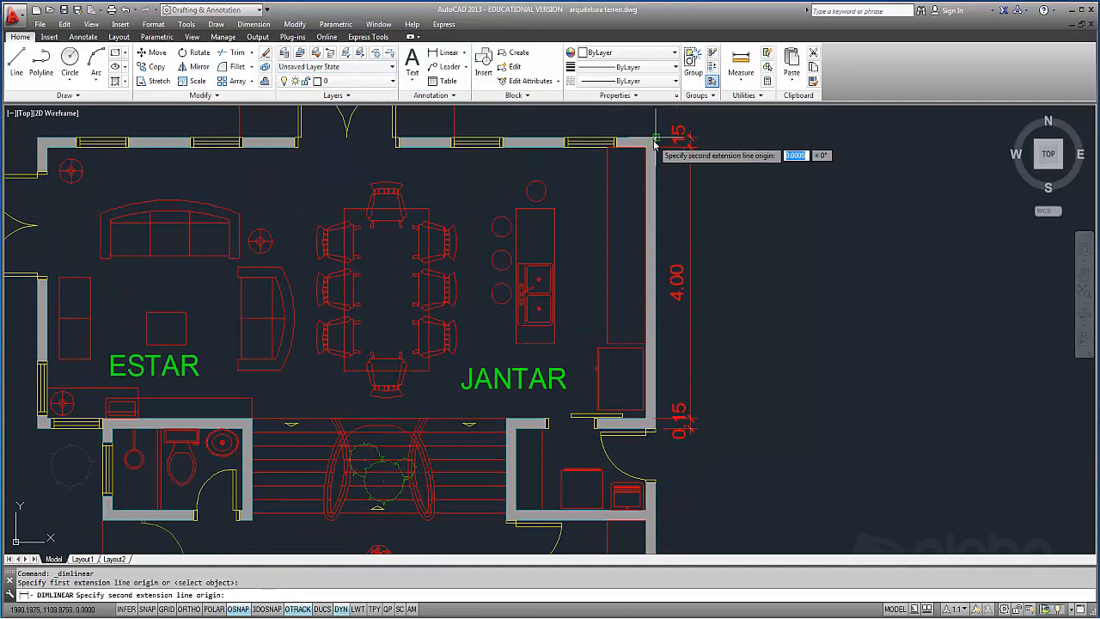
{"action": "left_click", "coordinate": [655, 430]}
{"action": "left_click", "coordinate": [720, 404]}
{"action": "key", "text": "Escape"}
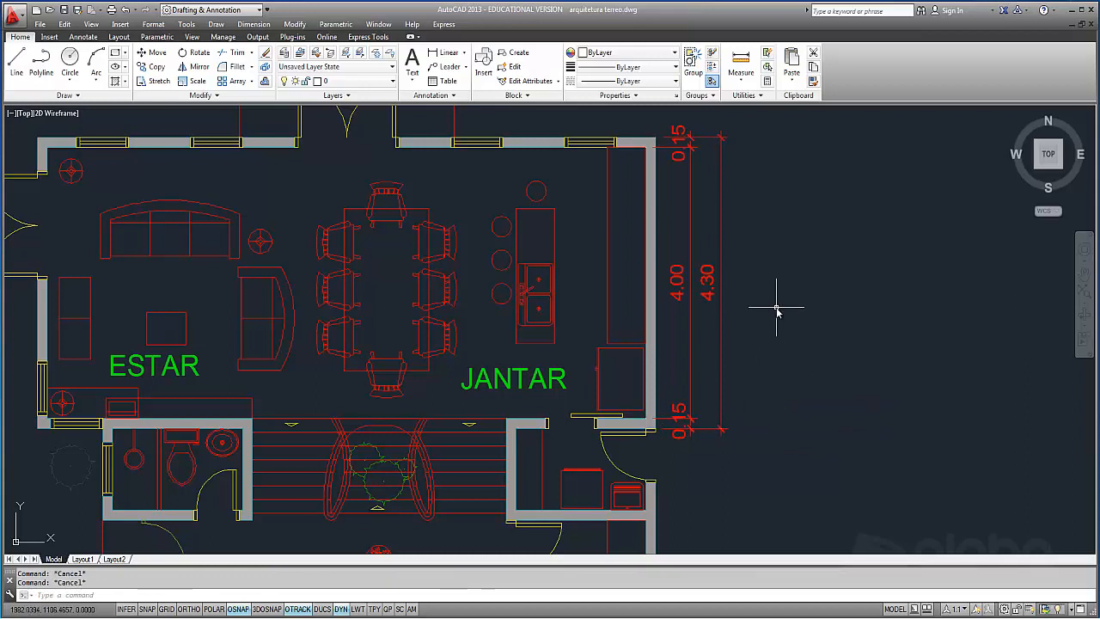
Step: Copy the four vertical dimensions horizontally into the empty area farther out from the plan
{"action": "scroll", "coordinate": [774, 300], "scroll_direction": "down", "scroll_amount": 3}
{"action": "middle_click_drag", "start_coordinate": [773, 300], "coordinate": [667, 284]}
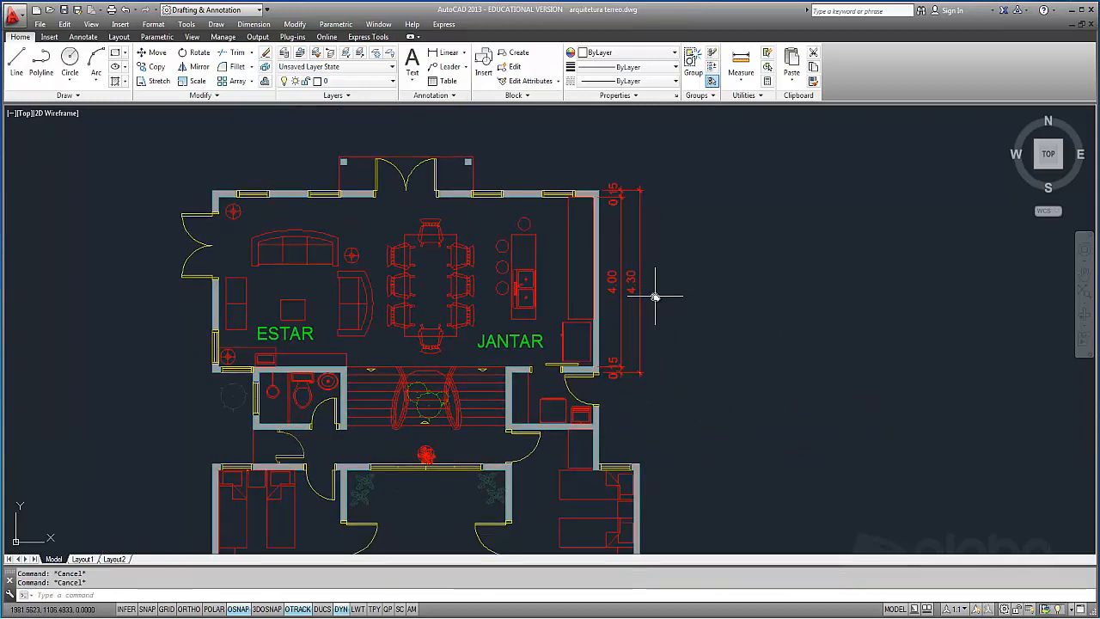
{"action": "scroll", "coordinate": [657, 297], "scroll_direction": "up", "scroll_amount": 2}
{"action": "left_click", "coordinate": [657, 434]}
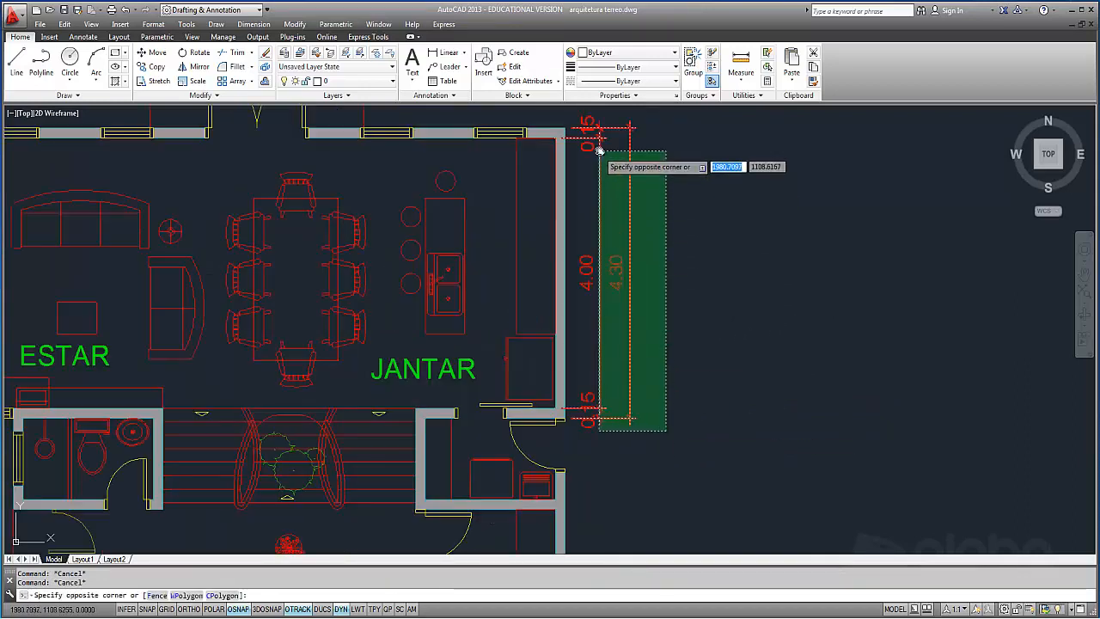
{"action": "left_click", "coordinate": [586, 125]}
{"action": "key", "text": "Return"}
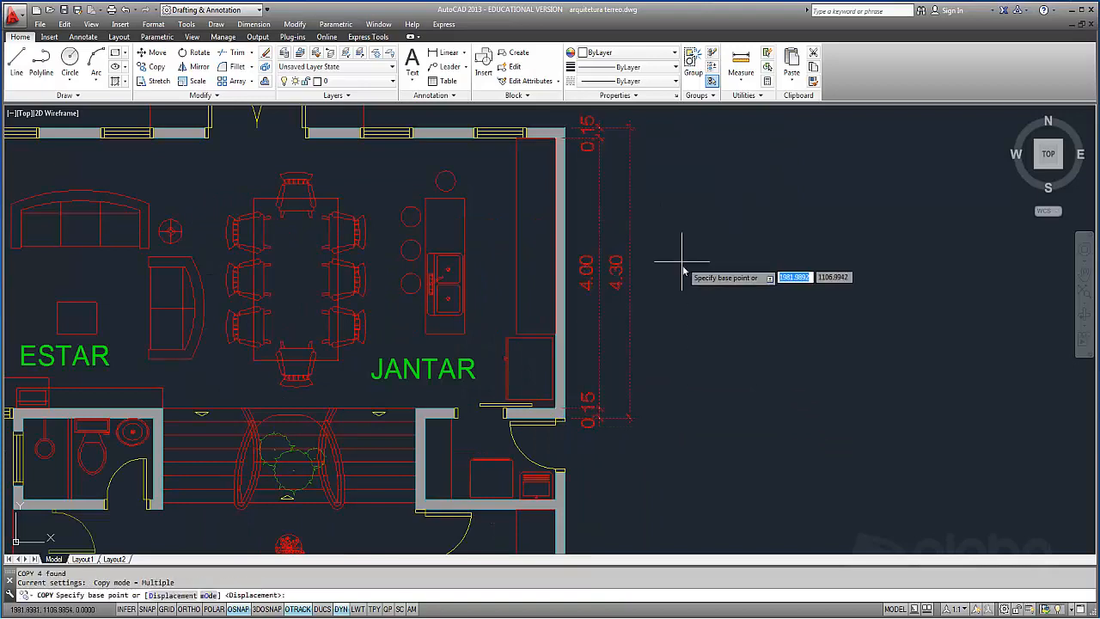
{"action": "left_click", "coordinate": [666, 272]}
{"action": "left_click", "coordinate": [848, 253]}
{"action": "key", "text": "Return"}
Step: Apply a different dimension style with smaller text to the four copied dimensions
{"action": "left_click", "coordinate": [836, 443]}
{"action": "left_click", "coordinate": [701, 132]}
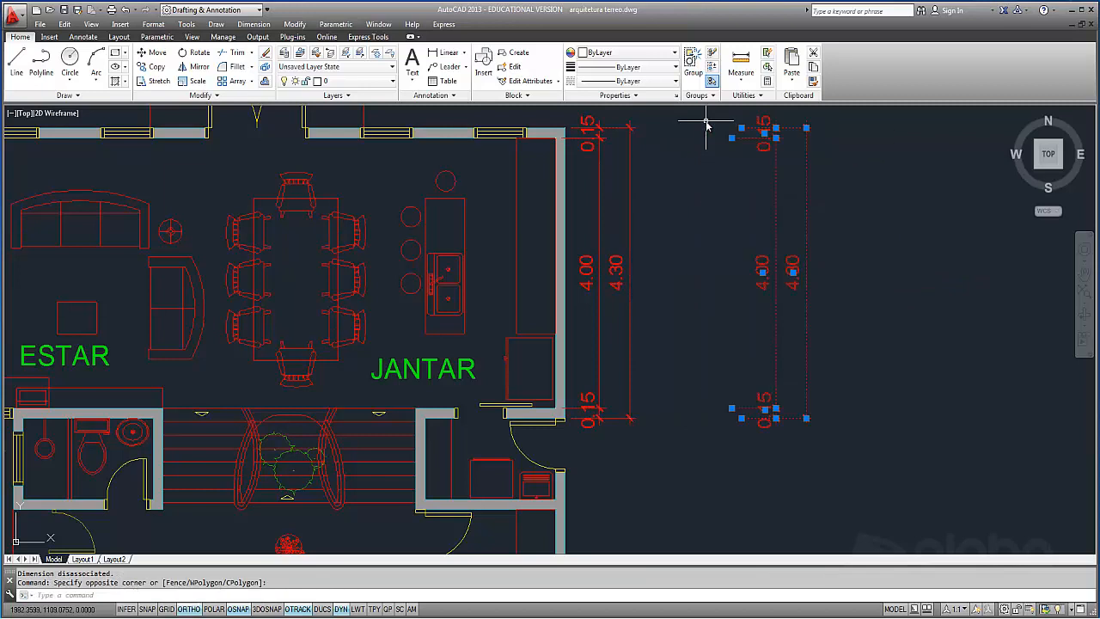
{"action": "left_click", "coordinate": [437, 95]}
{"action": "left_click", "coordinate": [458, 125]}
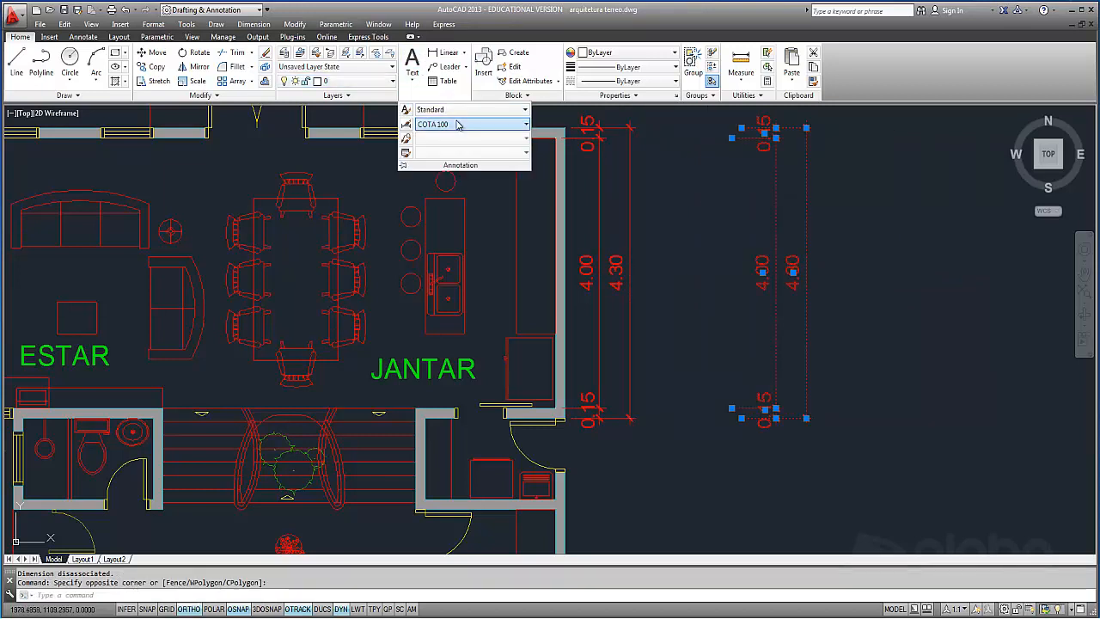
{"action": "left_click", "coordinate": [457, 163]}
{"action": "key", "text": "Escape"}
{"action": "key", "text": "Escape"}
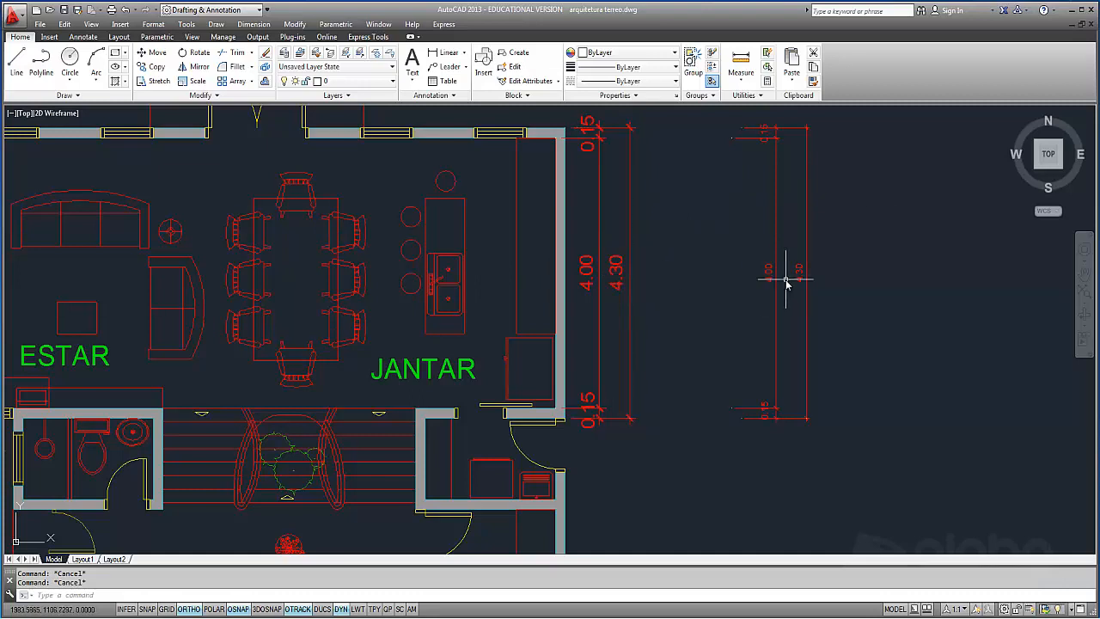
{"action": "scroll", "coordinate": [780, 282], "scroll_direction": "down", "scroll_amount": 2}
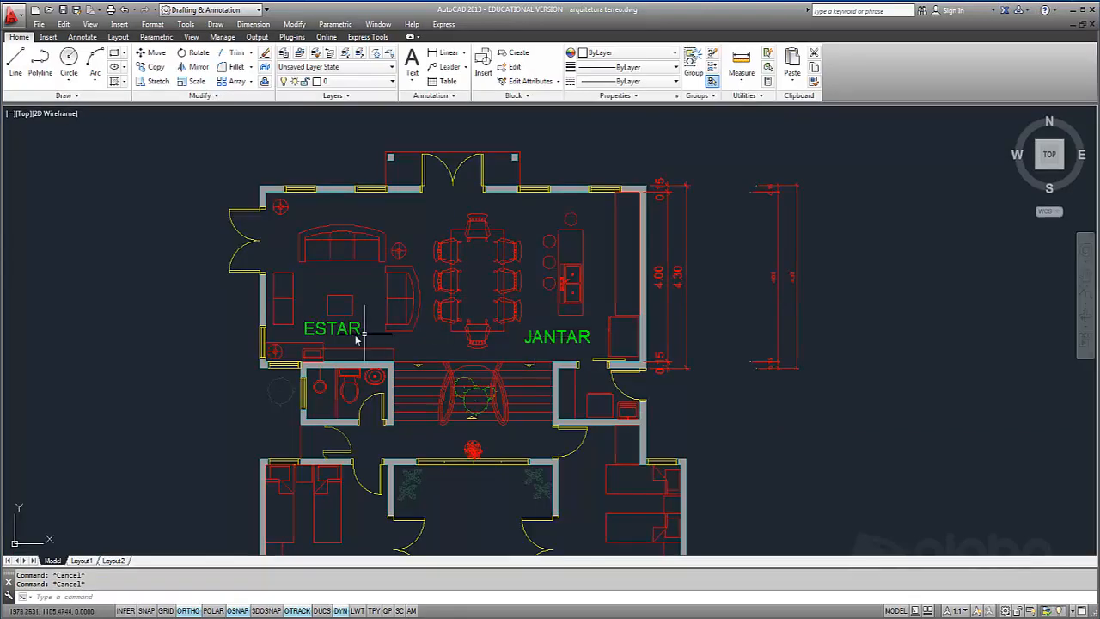
{"action": "scroll", "coordinate": [478, 219], "scroll_direction": "up", "scroll_amount": 1}
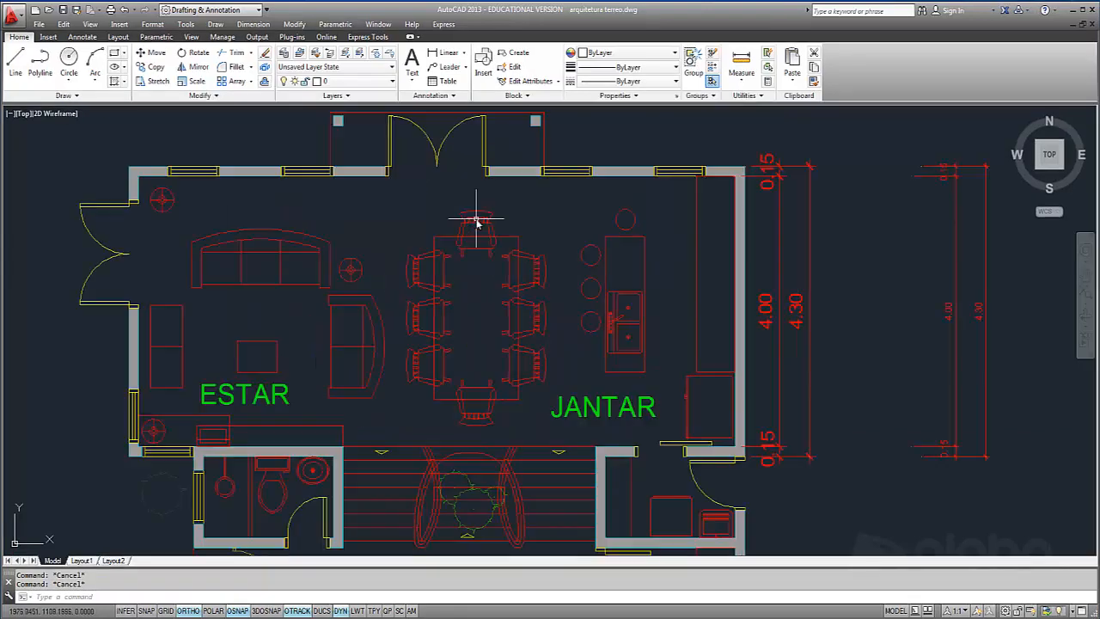
{"action": "left_click", "coordinate": [538, 275]}
{"action": "key", "text": "Escape"}
{"action": "left_click", "coordinate": [494, 232]}
{"action": "key", "text": "Escape"}
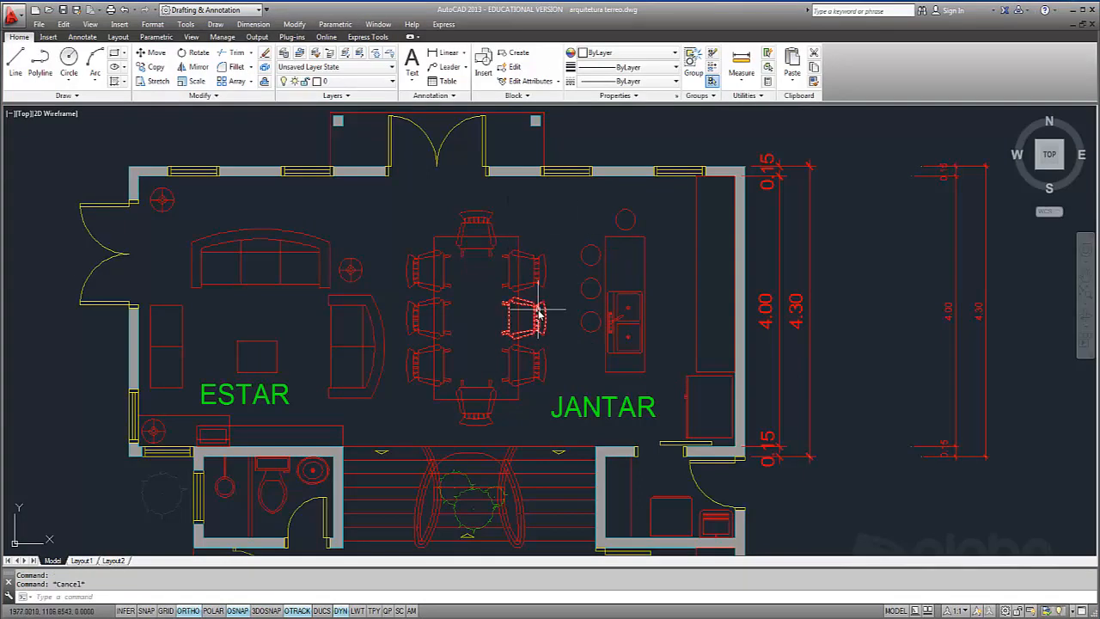
{"action": "key", "text": "Escape"}
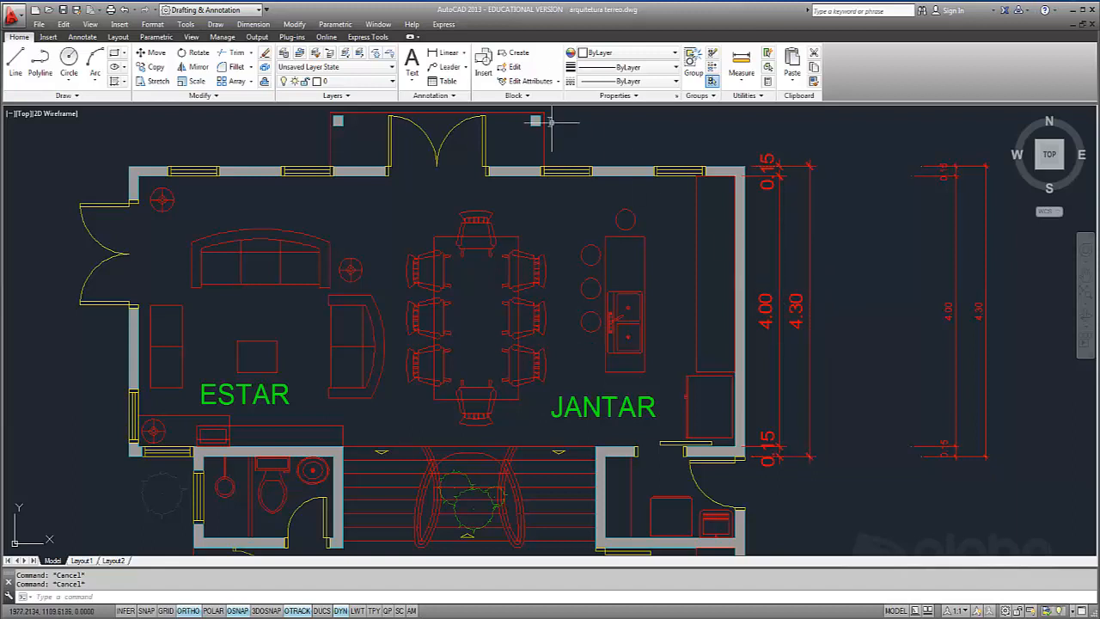
{"action": "left_click", "coordinate": [437, 97]}
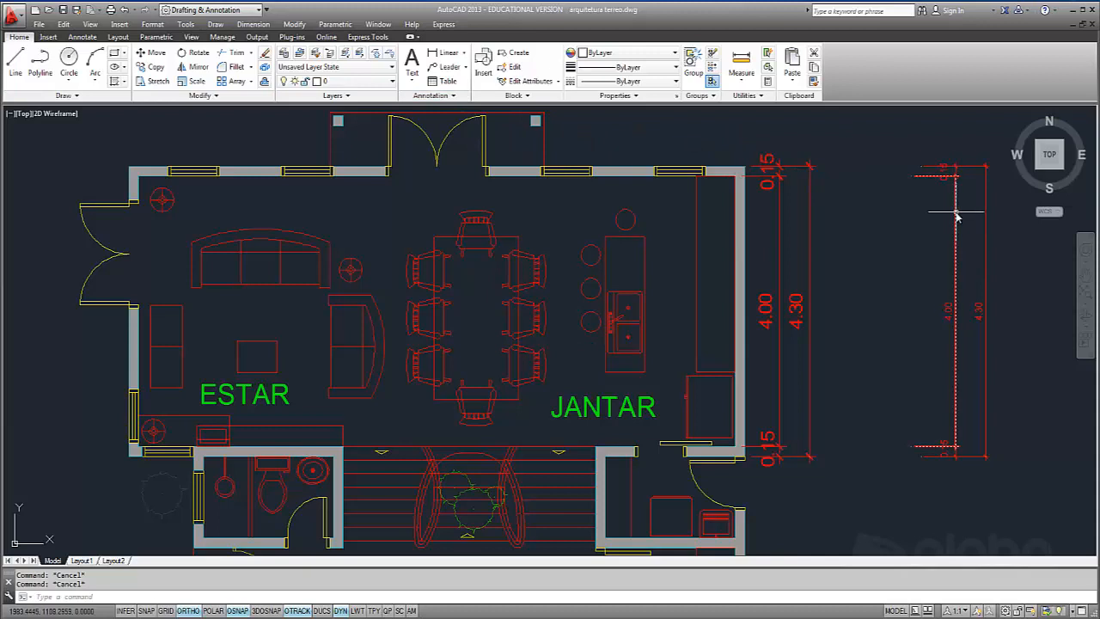
{"action": "left_click", "coordinate": [844, 159]}
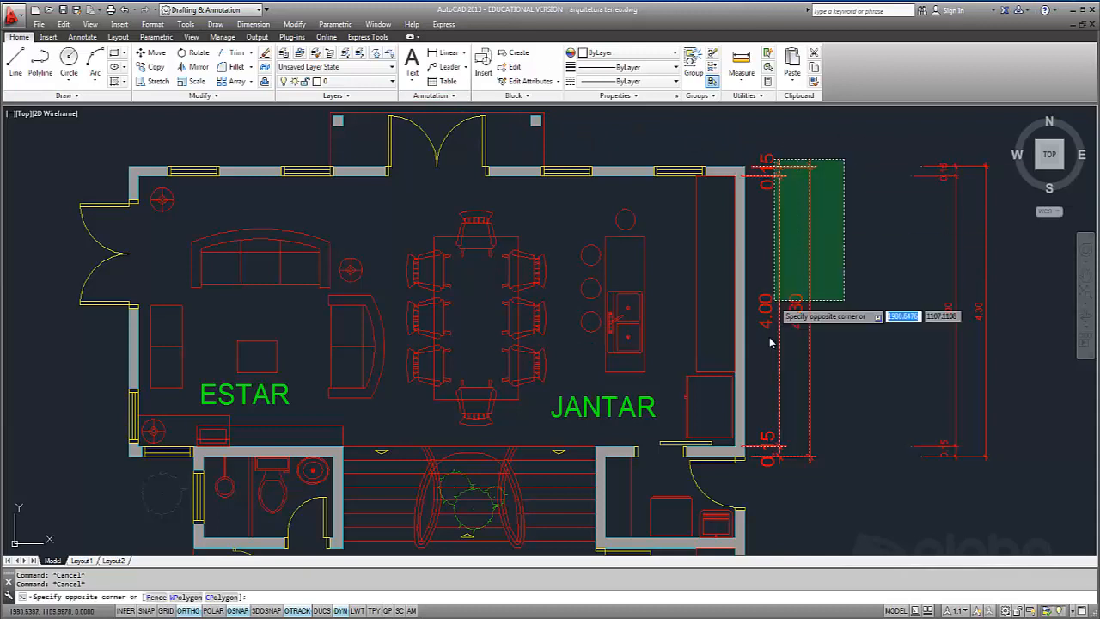
{"action": "key", "text": "Escape"}
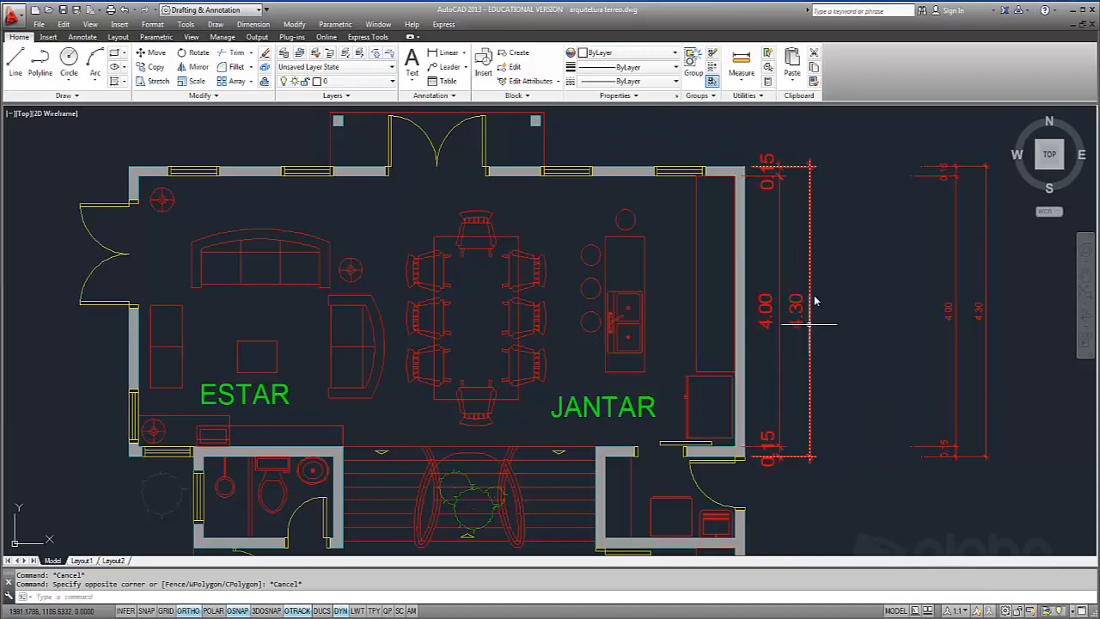
Step: Modify the COTA 100 dimension style so that its dimension features scale as Annotative
{"action": "left_click", "coordinate": [443, 101]}
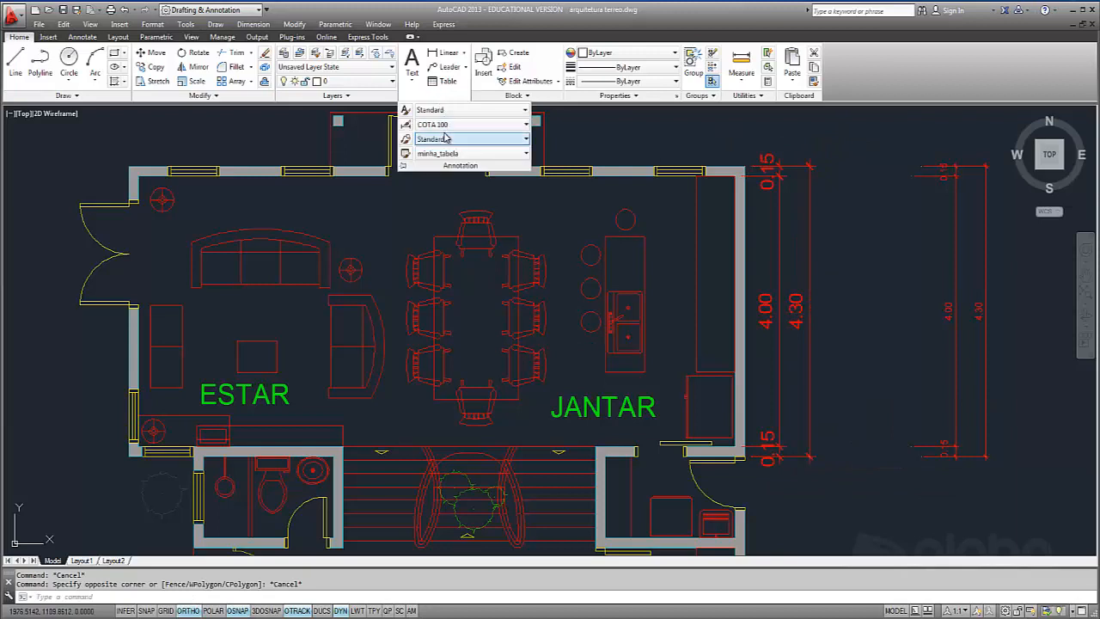
{"action": "left_click", "coordinate": [407, 124]}
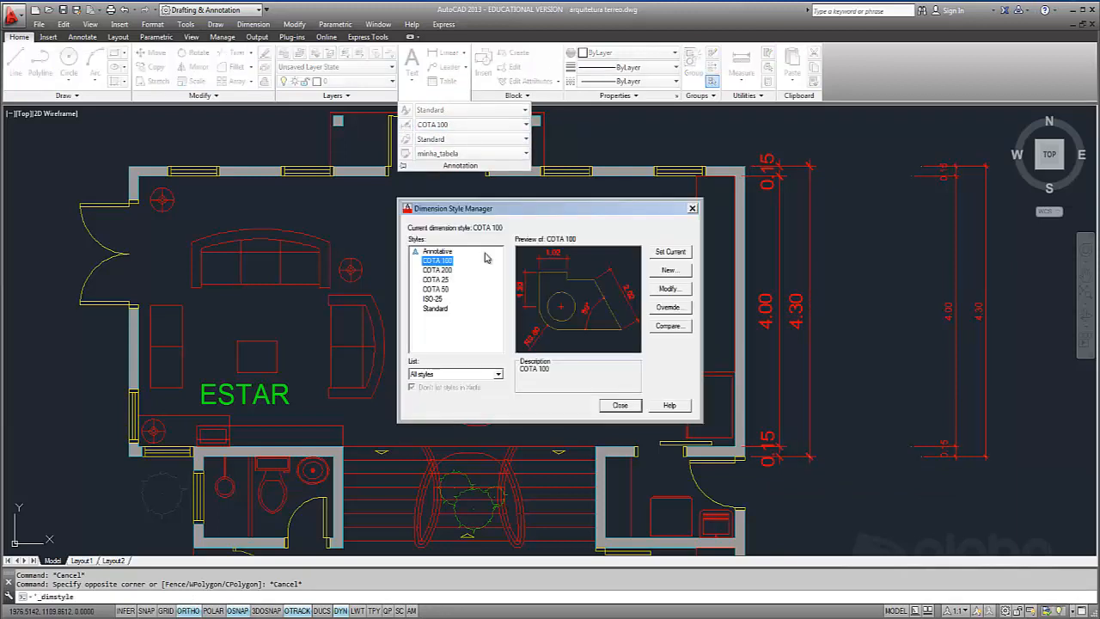
{"action": "left_click", "coordinate": [445, 261]}
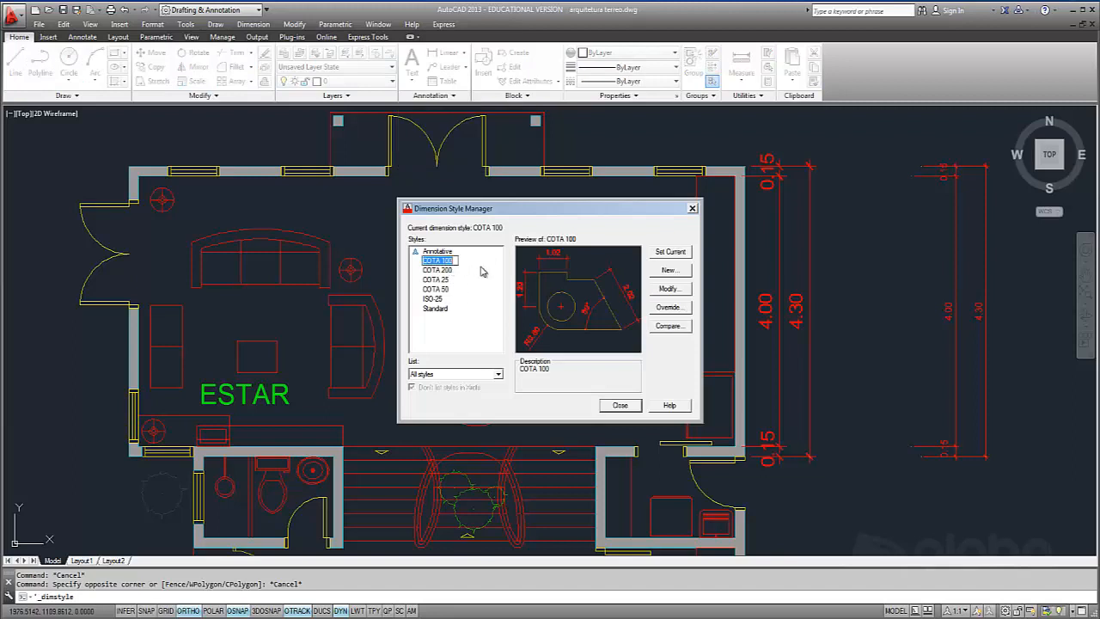
{"action": "left_click", "coordinate": [670, 289]}
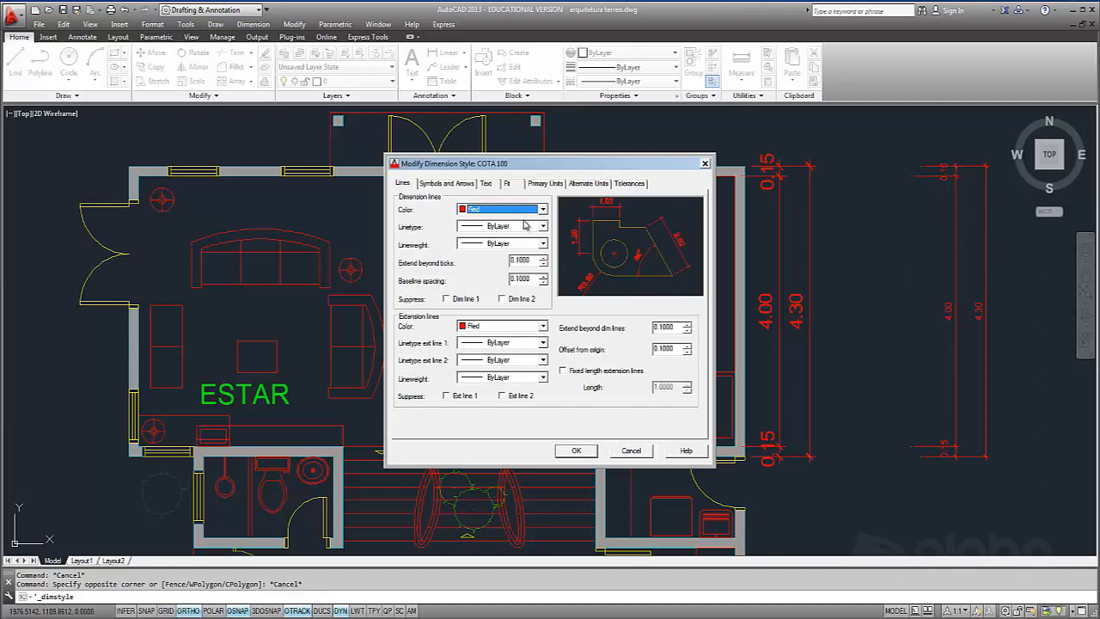
{"action": "left_click", "coordinate": [512, 186]}
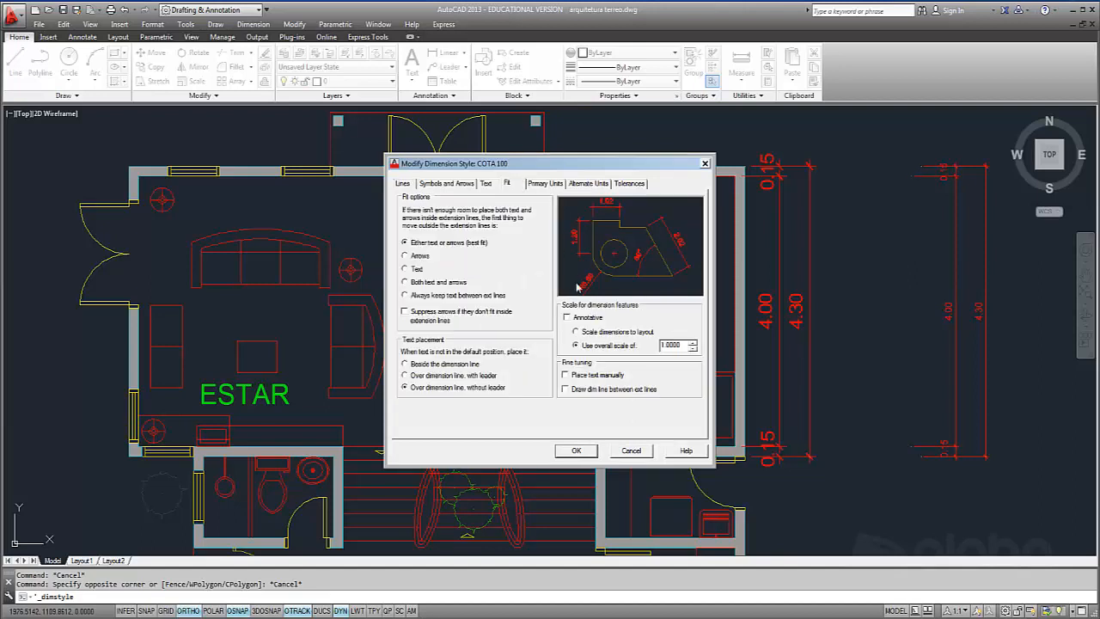
{"action": "left_click", "coordinate": [584, 318]}
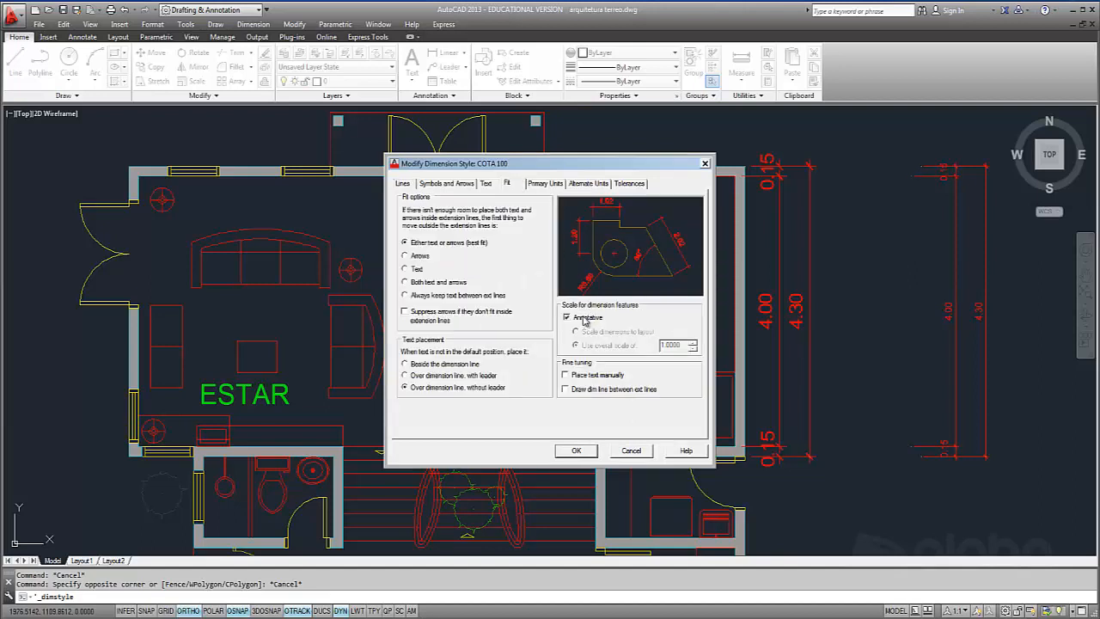
{"action": "left_click", "coordinate": [587, 453]}
{"action": "left_click", "coordinate": [620, 405]}
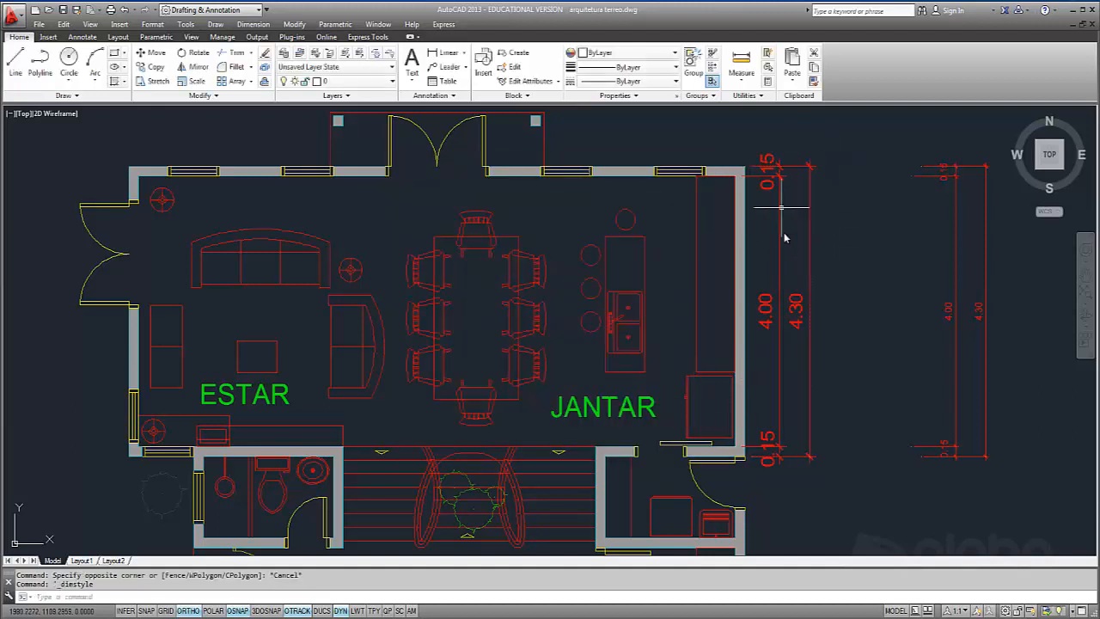
{"action": "left_click", "coordinate": [856, 156]}
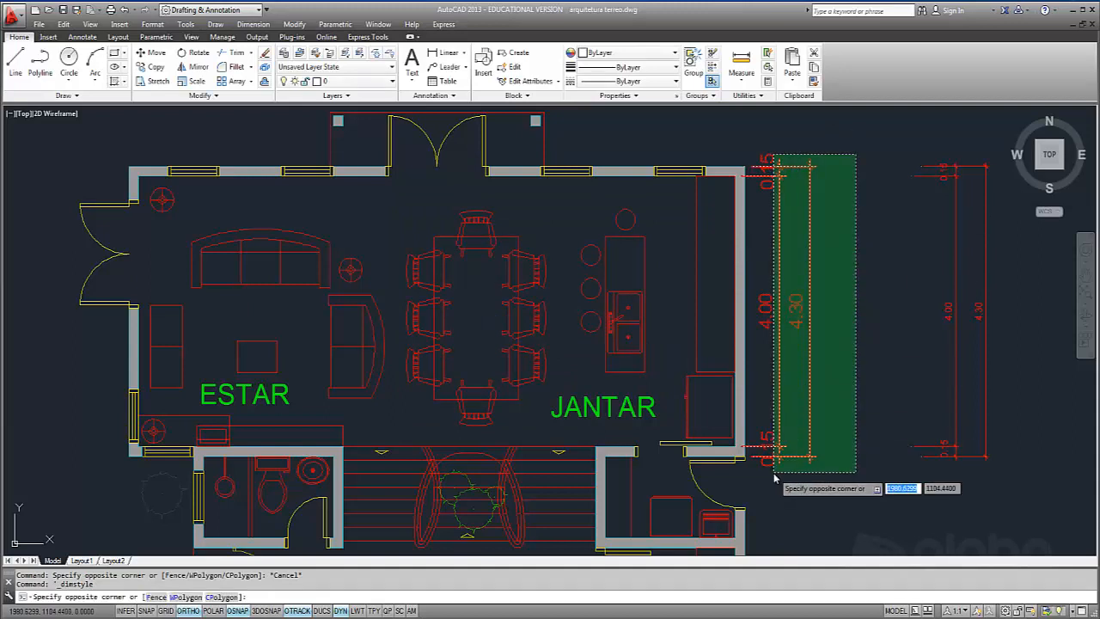
{"action": "left_click", "coordinate": [773, 473]}
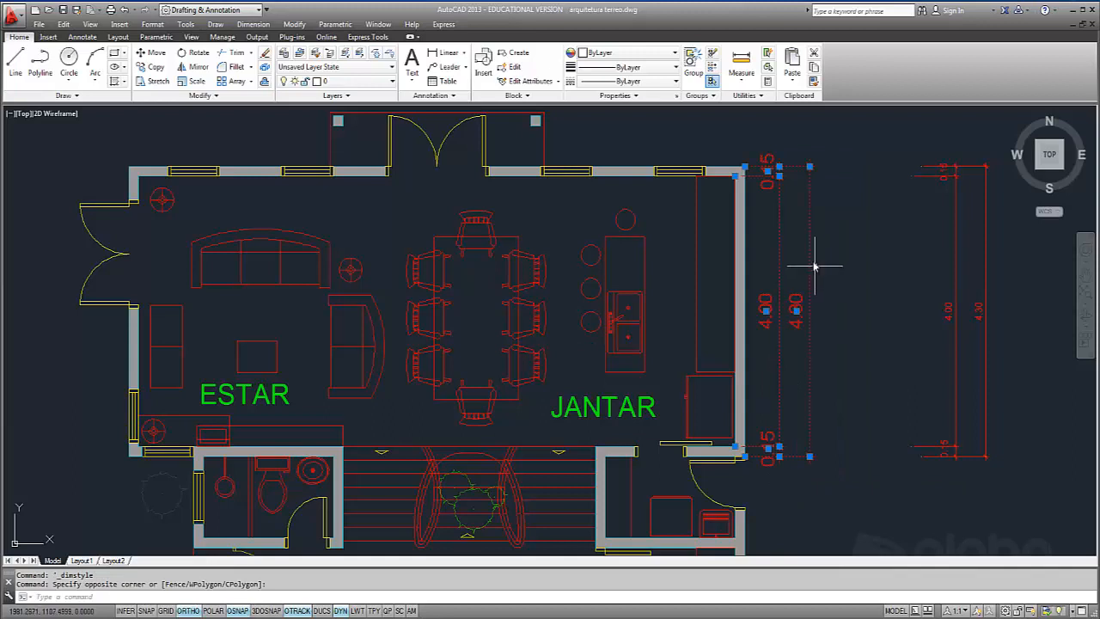
{"action": "key", "text": "Escape"}
Step: Apply the Annotative text style to the JANTAR label's text
{"action": "double_click", "coordinate": [579, 416]}
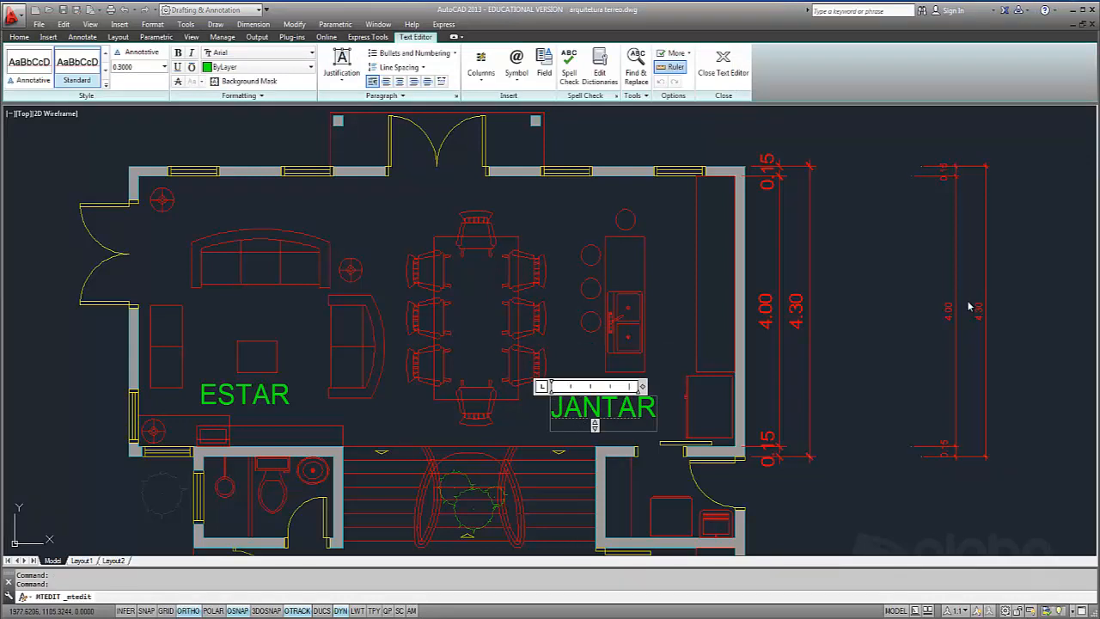
{"action": "left_click_drag", "start_coordinate": [551, 412], "coordinate": [657, 414]}
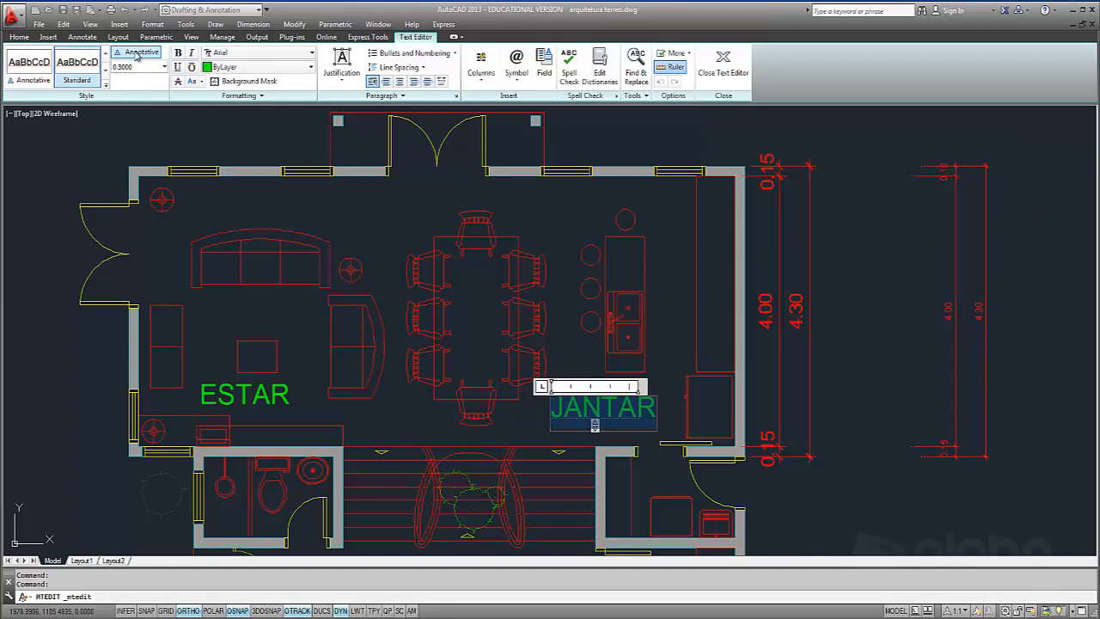
{"action": "left_click", "coordinate": [31, 65]}
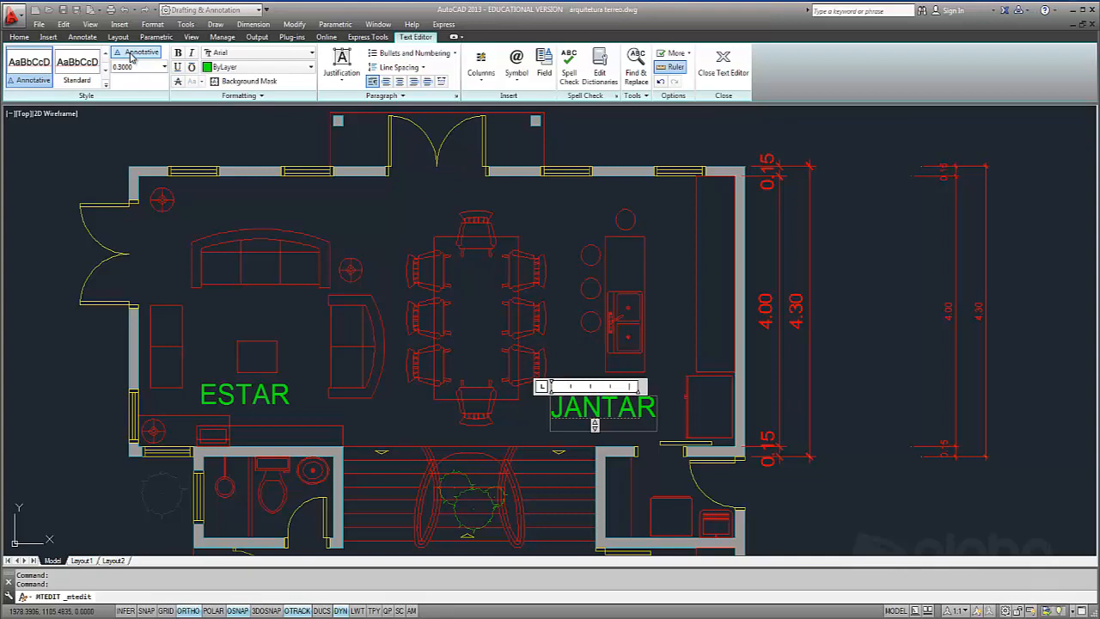
{"action": "key", "text": "Escape"}
{"action": "key", "text": "Escape"}
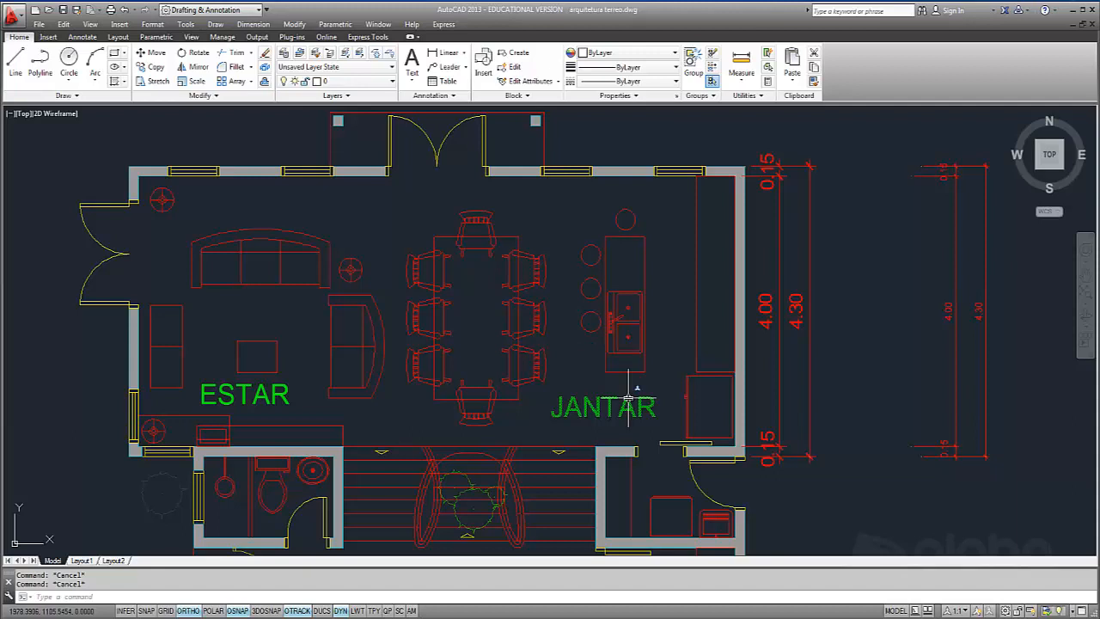
{"action": "right_click", "coordinate": [779, 206]}
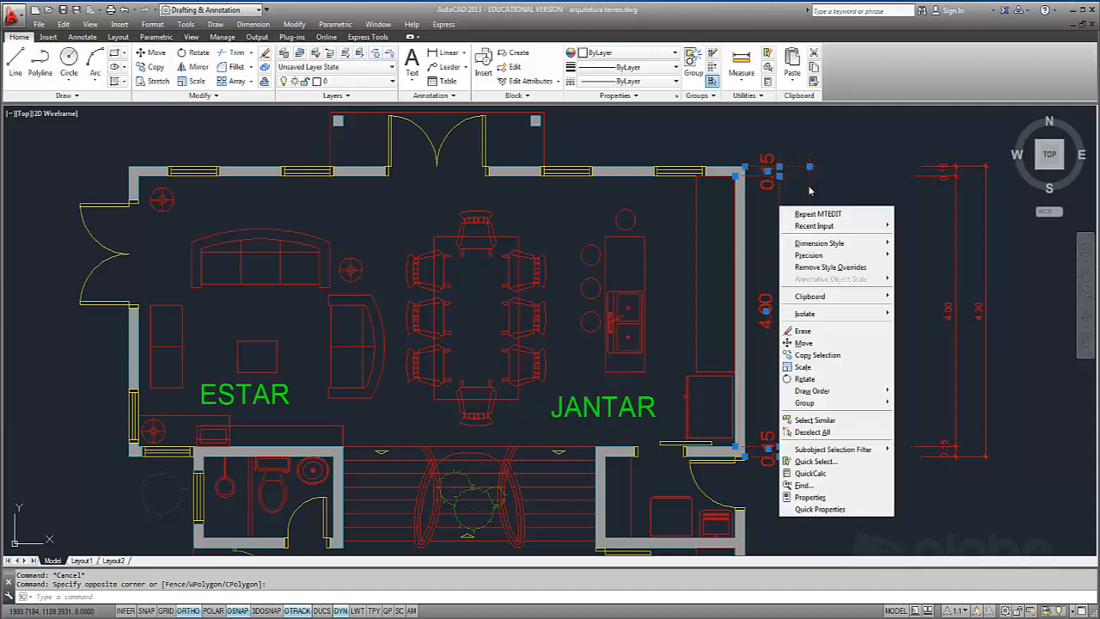
{"action": "key", "text": "Escape"}
{"action": "key", "text": "Escape"}
Step: Set the Annotative property to Yes for the four large vertical dimensions beside the plan's outer wall, and close the properties
{"action": "left_click", "coordinate": [832, 144]}
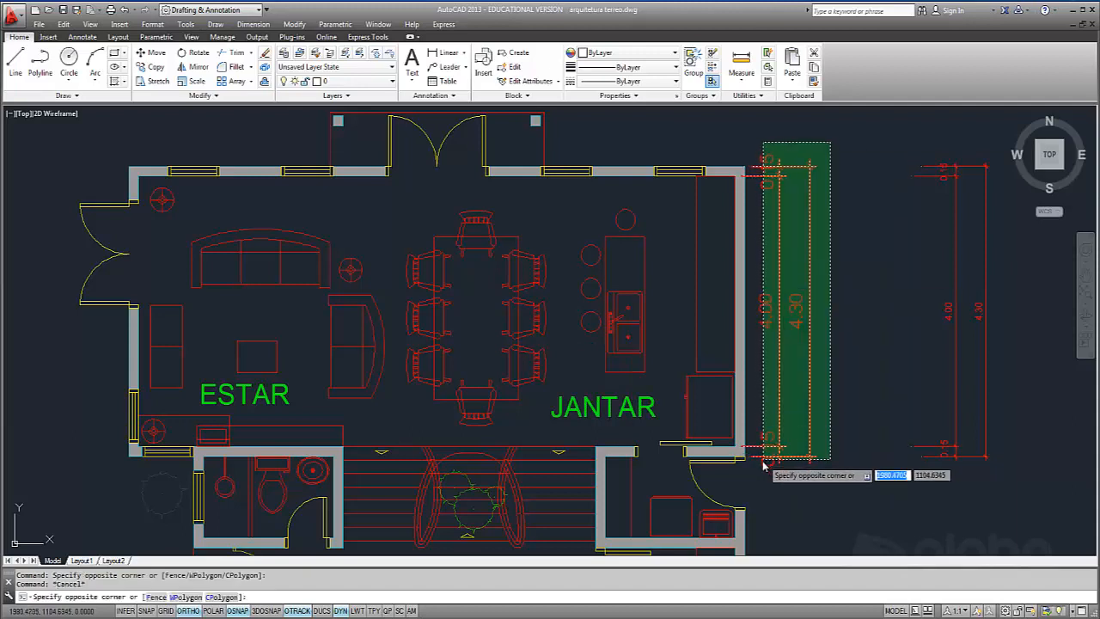
{"action": "left_click", "coordinate": [764, 461]}
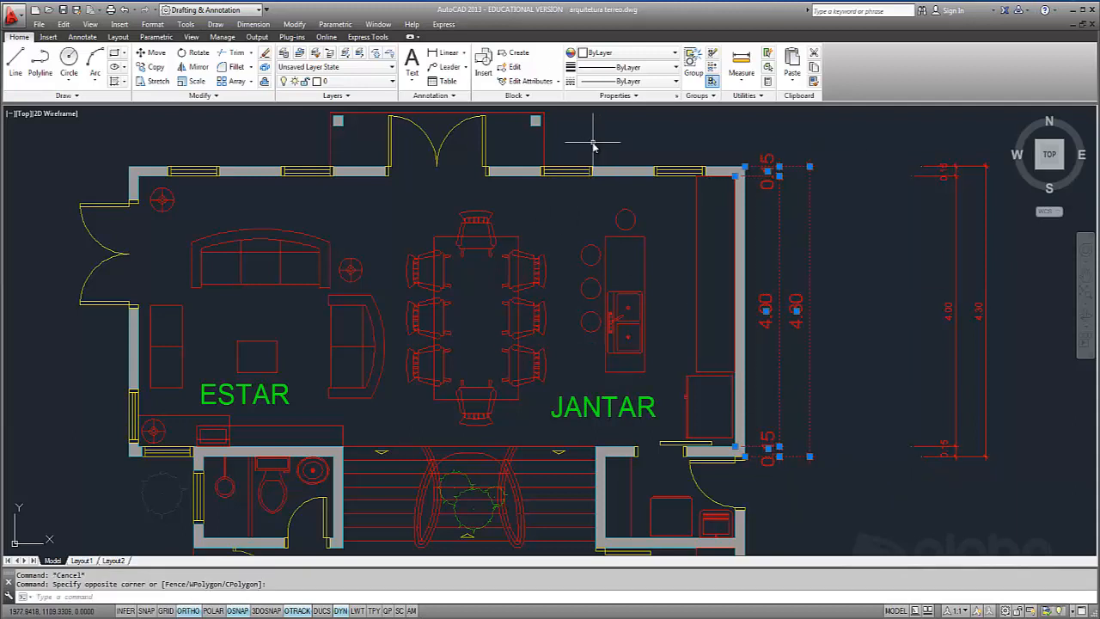
{"action": "type", "text": "pr"}
{"action": "key", "text": "Return"}
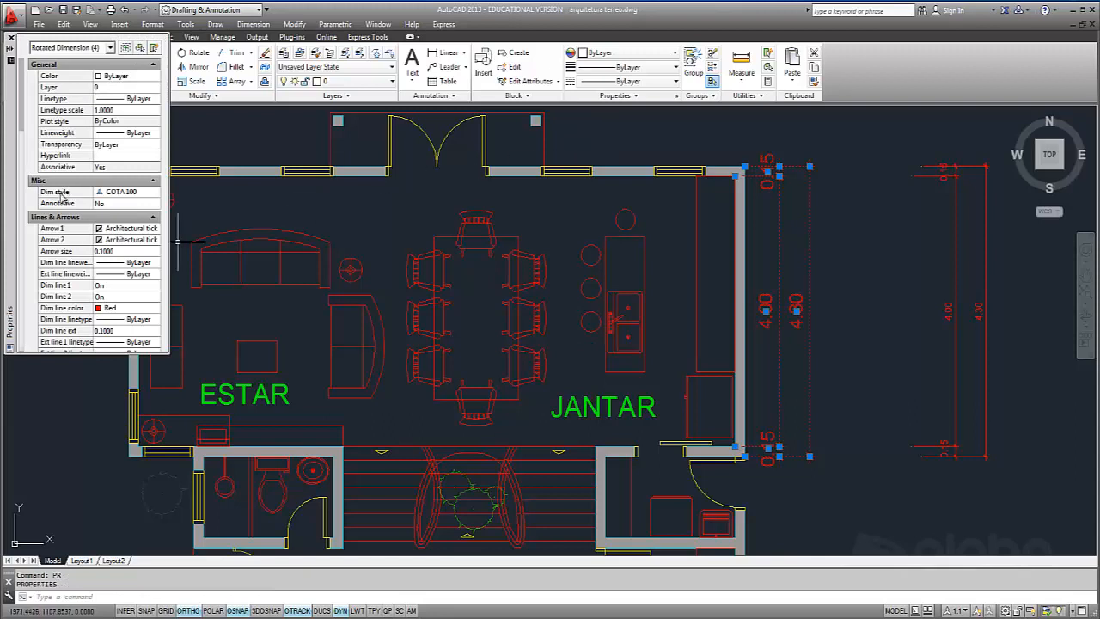
{"action": "left_click", "coordinate": [122, 205]}
{"action": "left_click", "coordinate": [155, 203]}
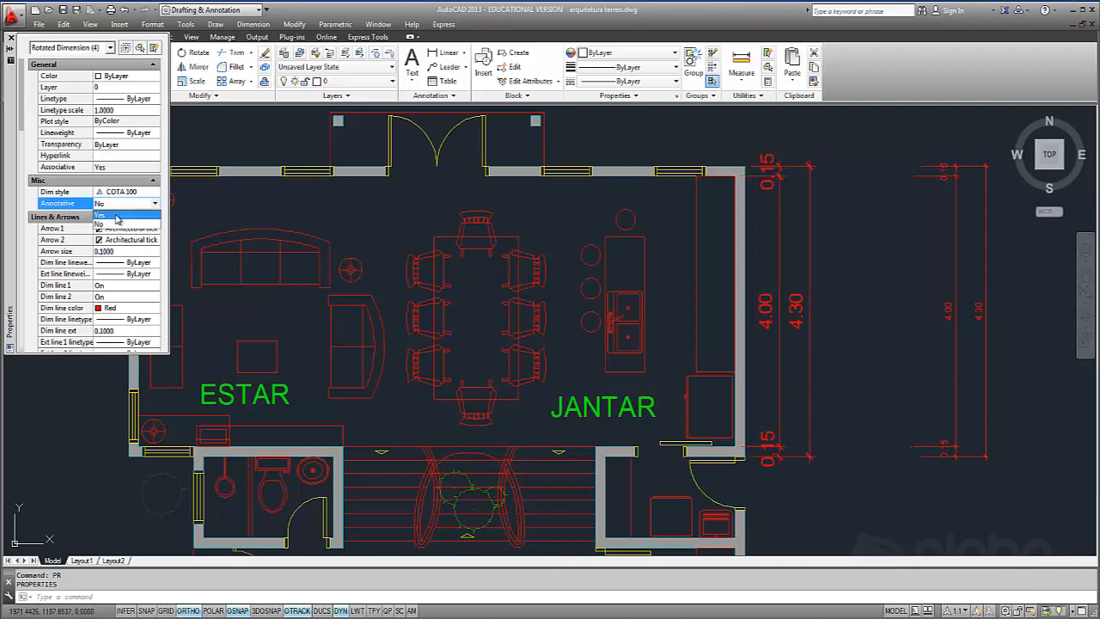
{"action": "left_click", "coordinate": [117, 216]}
{"action": "key", "text": "Escape"}
{"action": "key", "text": "Escape"}
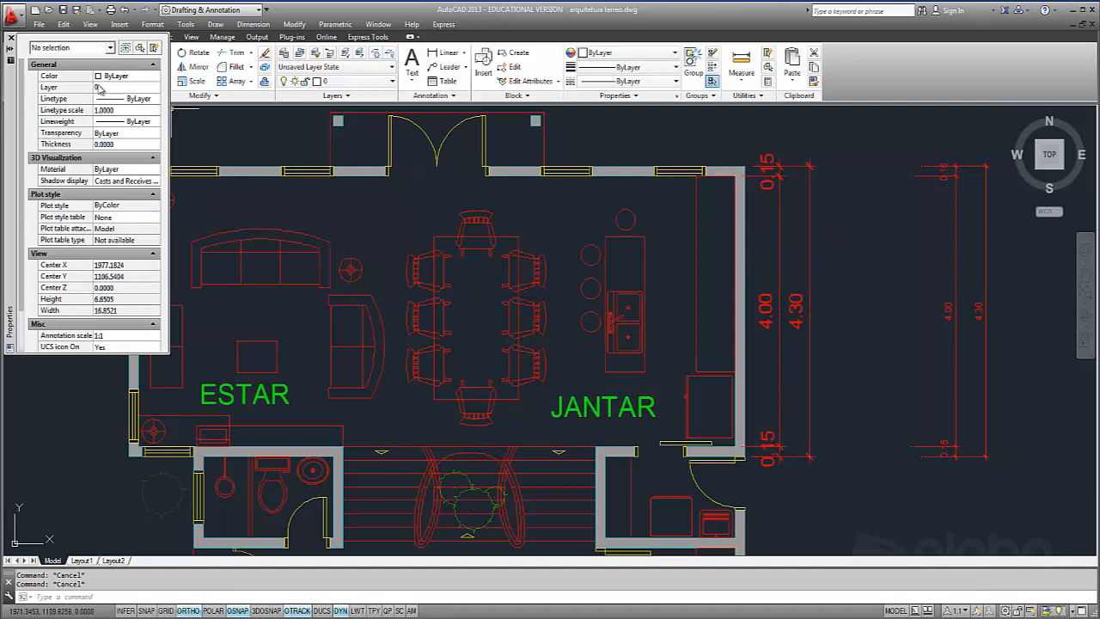
{"action": "left_click", "coordinate": [11, 39]}
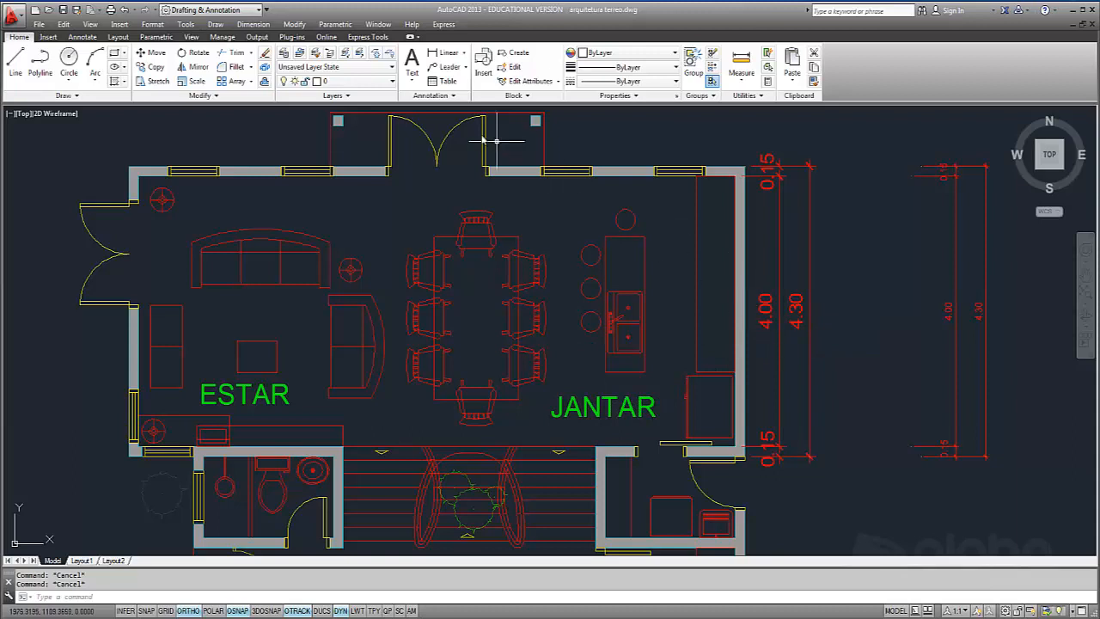
Step: Reopen the Properties palette and make it taller so that it shows more property rows
{"action": "scroll", "coordinate": [387, 172], "scroll_direction": "down", "scroll_amount": 1}
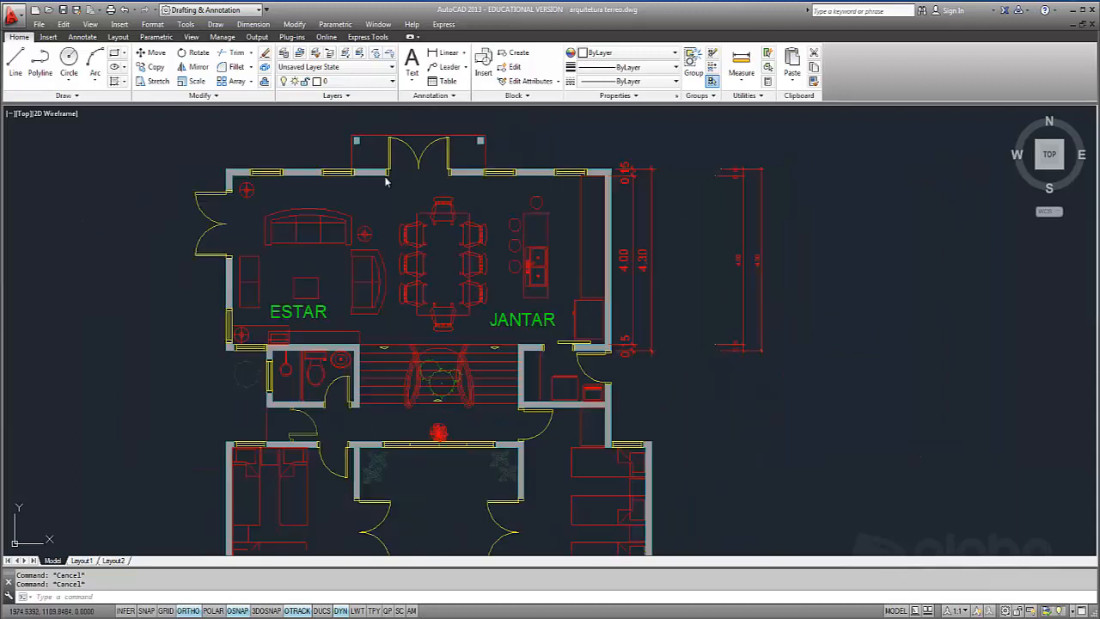
{"action": "scroll", "coordinate": [422, 153], "scroll_direction": "up", "scroll_amount": 1}
{"action": "type", "text": "PR"}
{"action": "key", "text": "Return"}
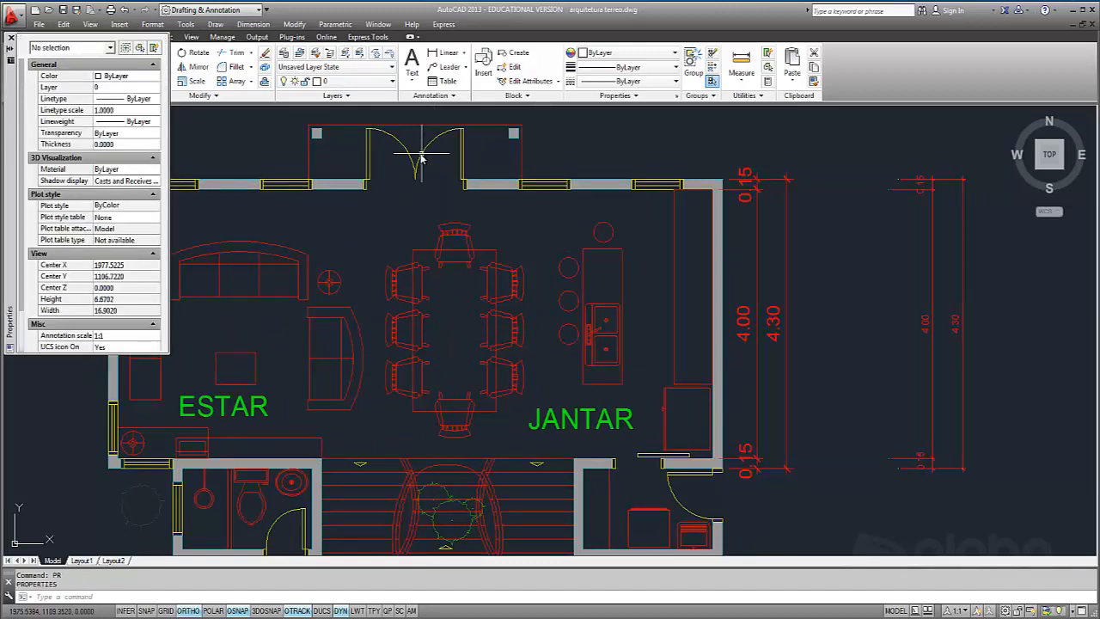
{"action": "left_click_drag", "start_coordinate": [121, 354], "coordinate": [118, 483]}
{"action": "key", "text": "Escape"}
{"action": "key", "text": "Escape"}
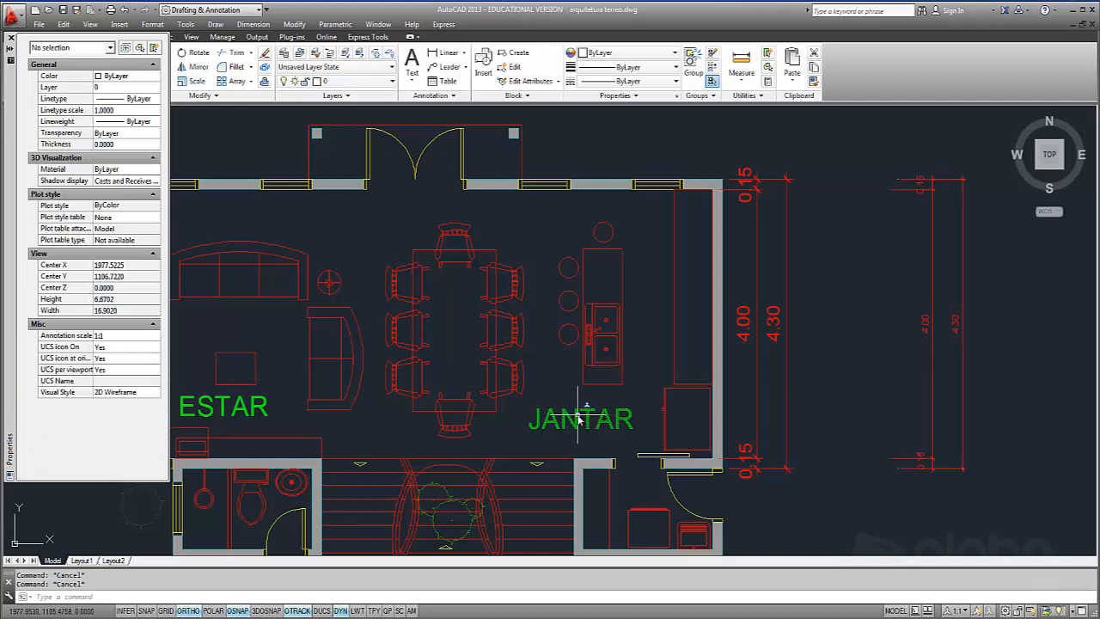
Step: Select the JANTAR label and view its annotation object scale list
{"action": "left_click", "coordinate": [580, 419]}
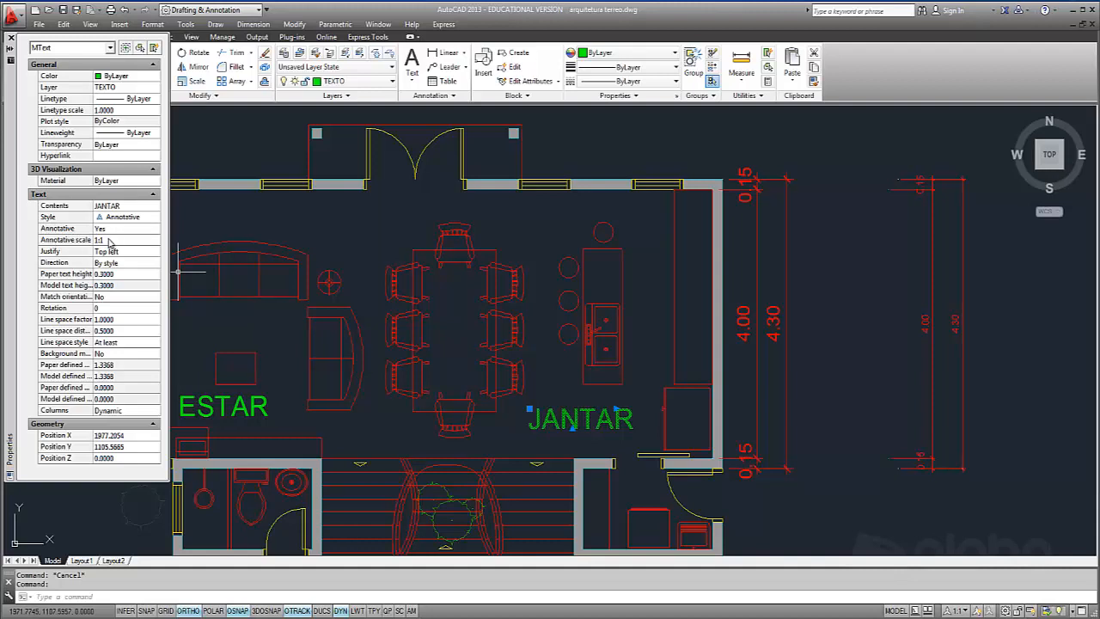
{"action": "left_click", "coordinate": [140, 246]}
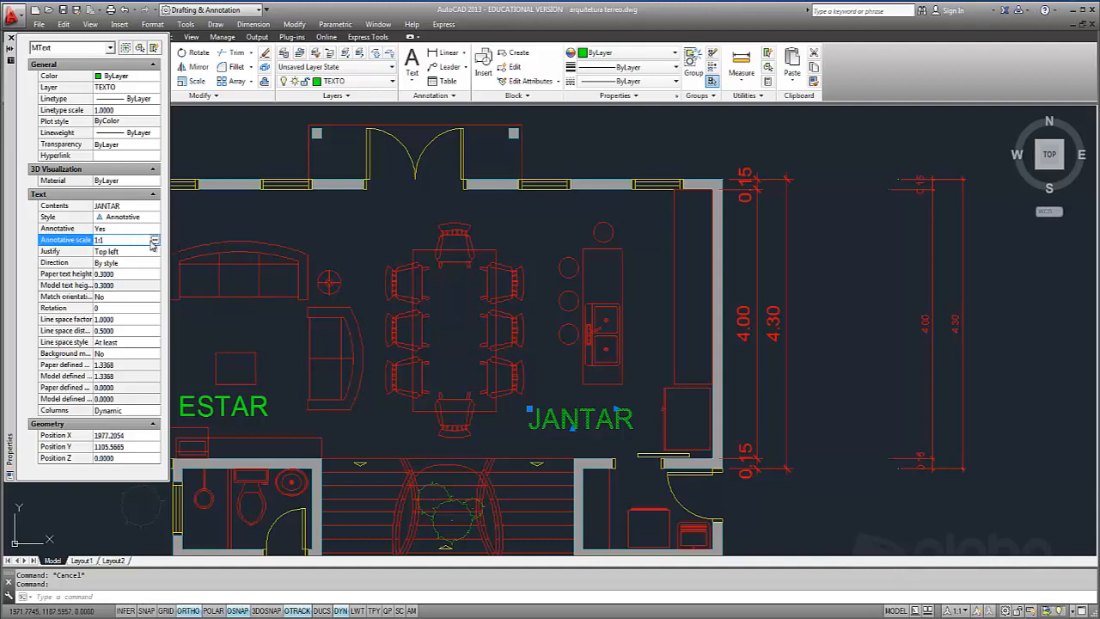
{"action": "left_click", "coordinate": [155, 244]}
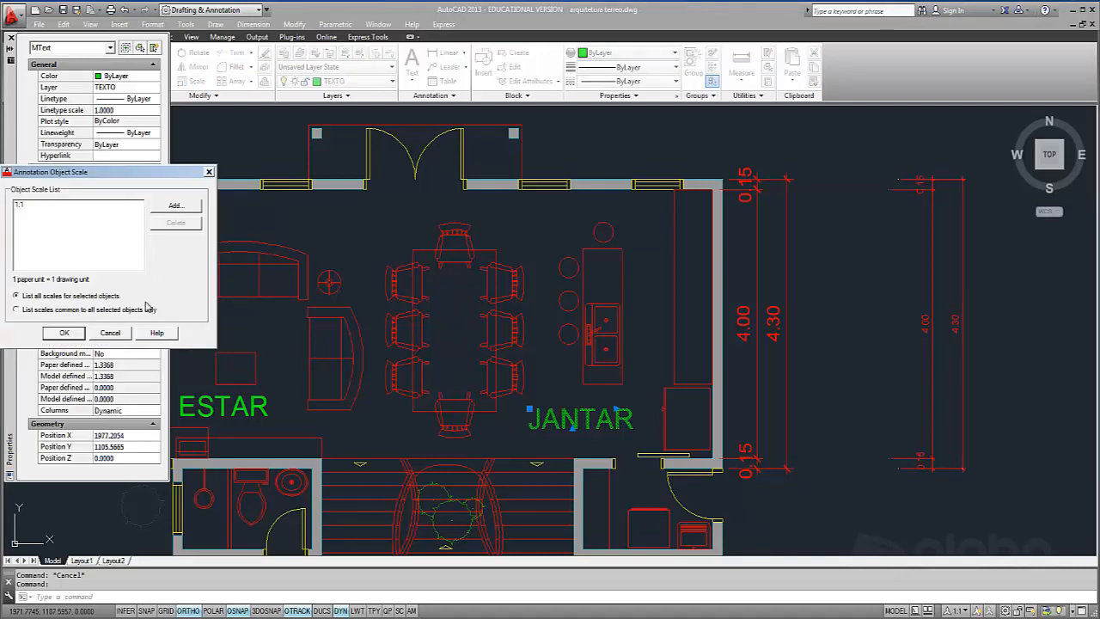
{"action": "left_click", "coordinate": [111, 338]}
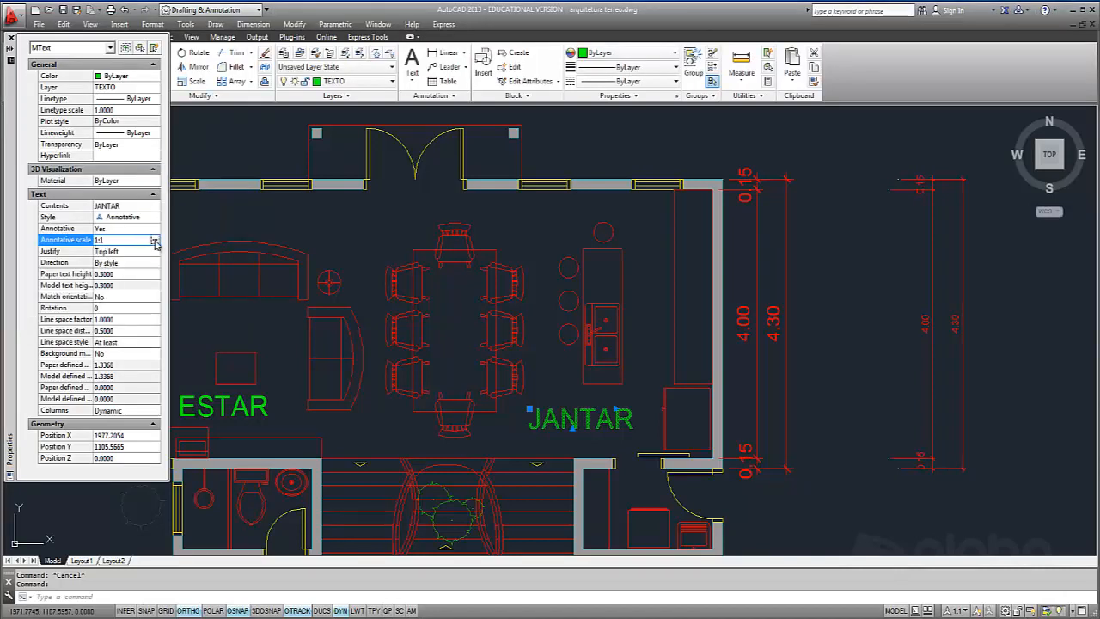
Step: Add the 2:1 scale to the JANTAR label's annotation object scales
{"action": "left_click", "coordinate": [155, 242]}
{"action": "left_click_drag", "start_coordinate": [92, 177], "coordinate": [297, 188]}
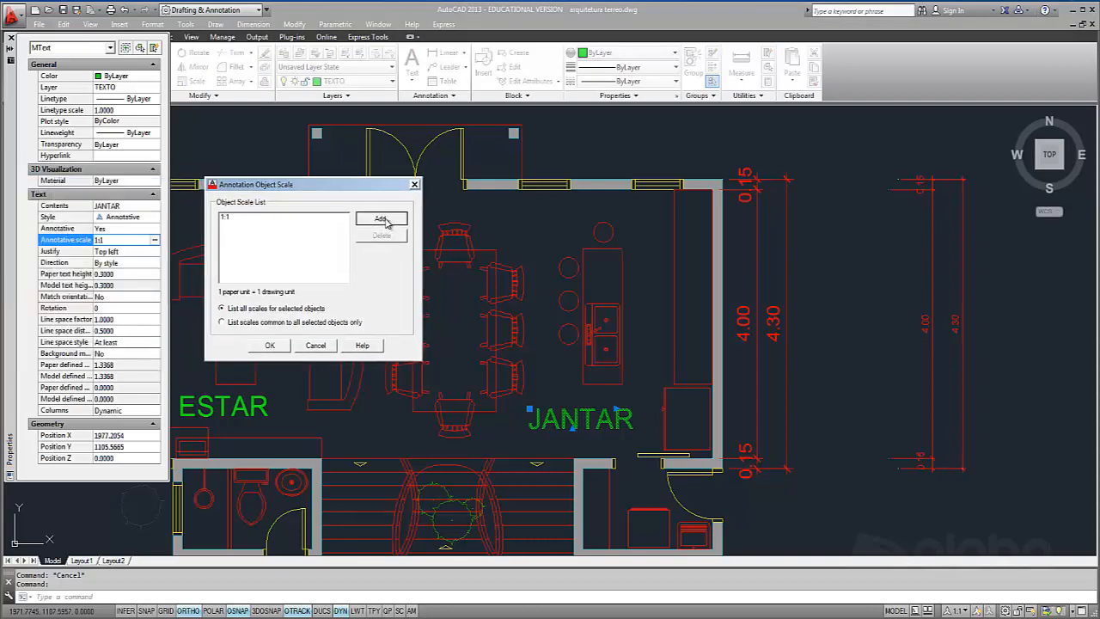
{"action": "left_click", "coordinate": [381, 221]}
{"action": "left_click_drag", "start_coordinate": [285, 193], "coordinate": [471, 215]}
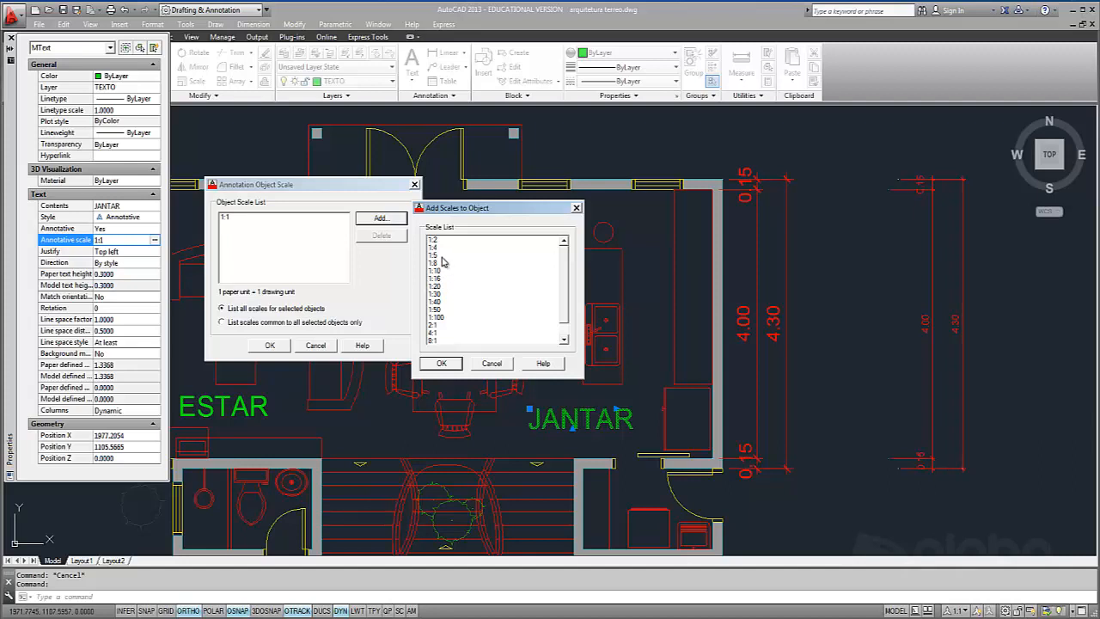
{"action": "left_click", "coordinate": [492, 366]}
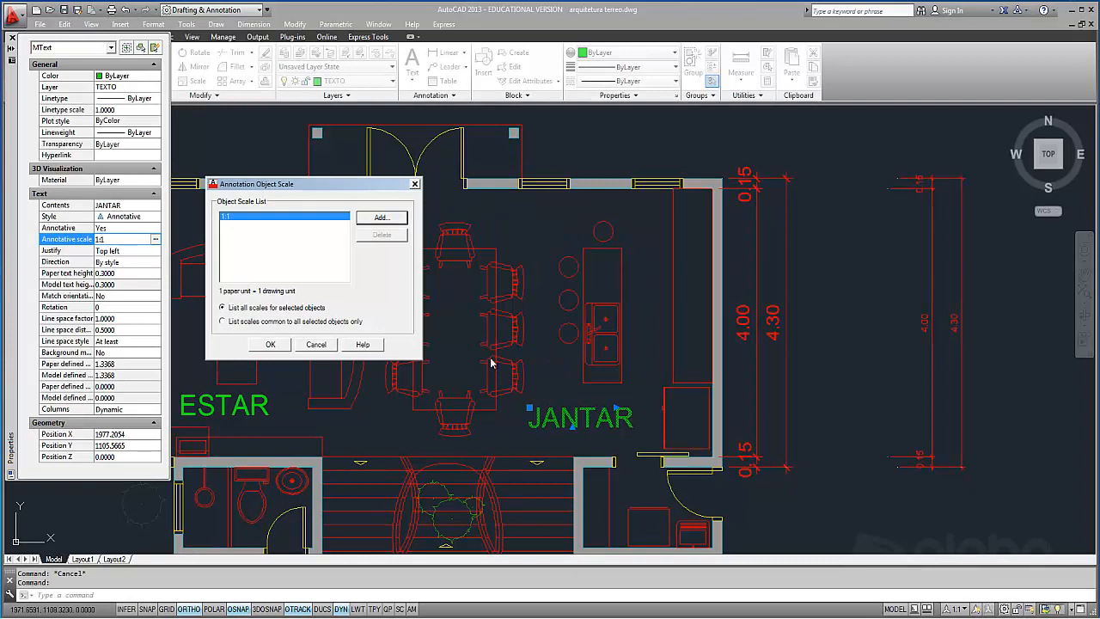
{"action": "left_click", "coordinate": [383, 220]}
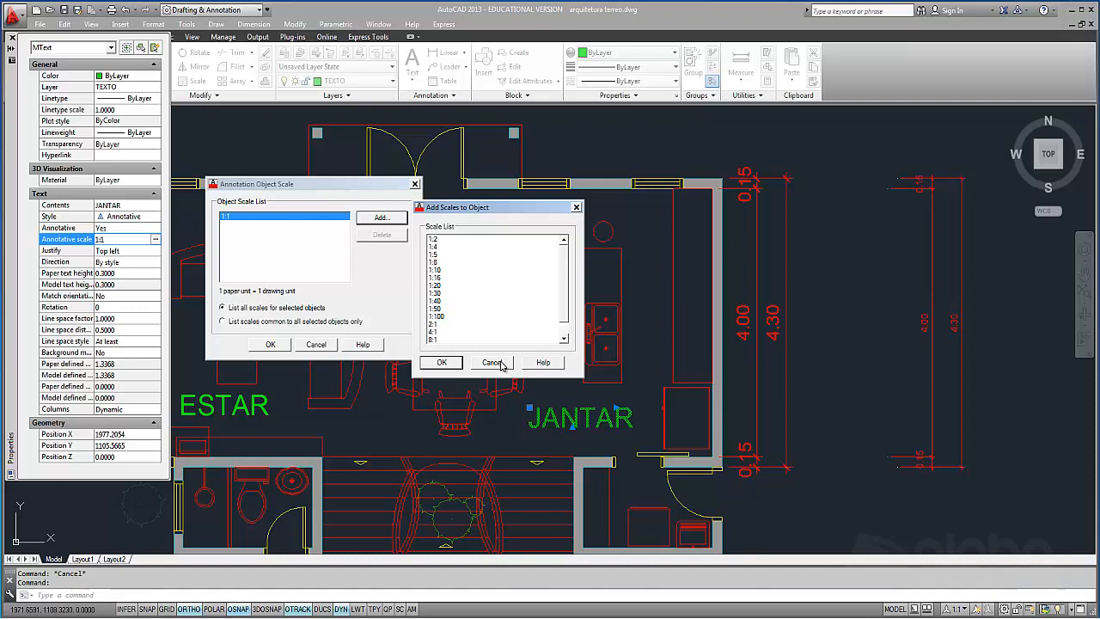
{"action": "left_click", "coordinate": [440, 325]}
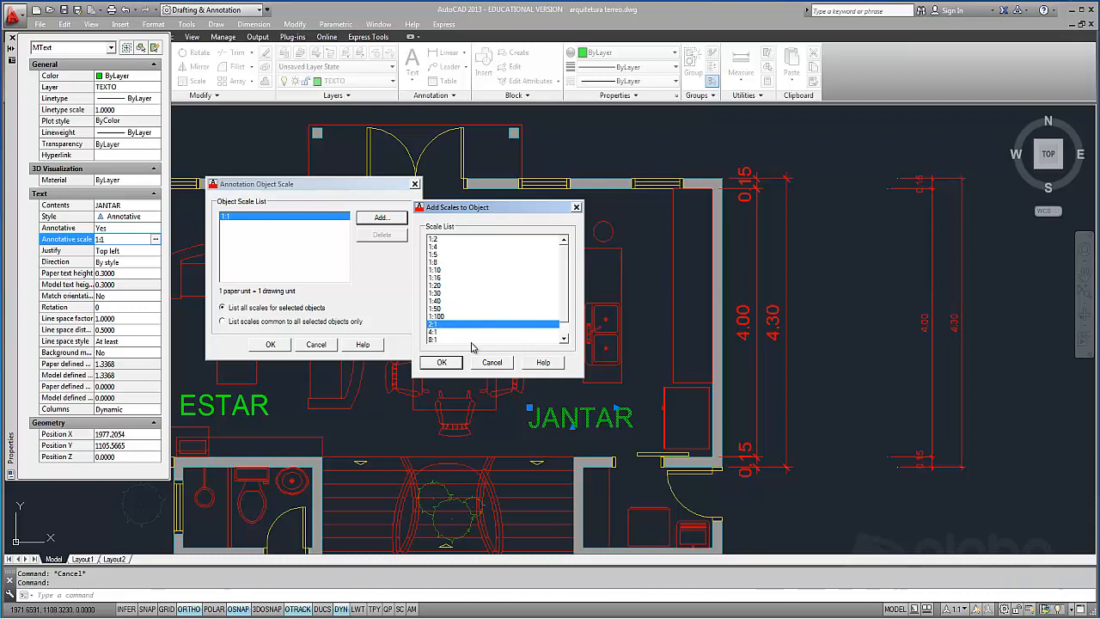
{"action": "left_click", "coordinate": [444, 363]}
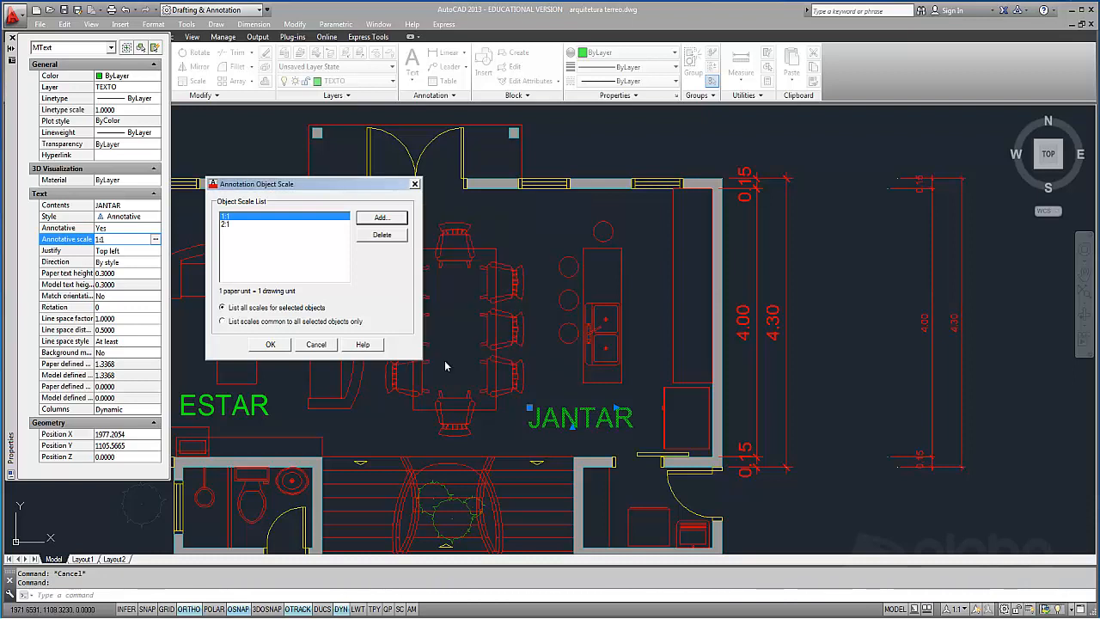
{"action": "left_click", "coordinate": [270, 343]}
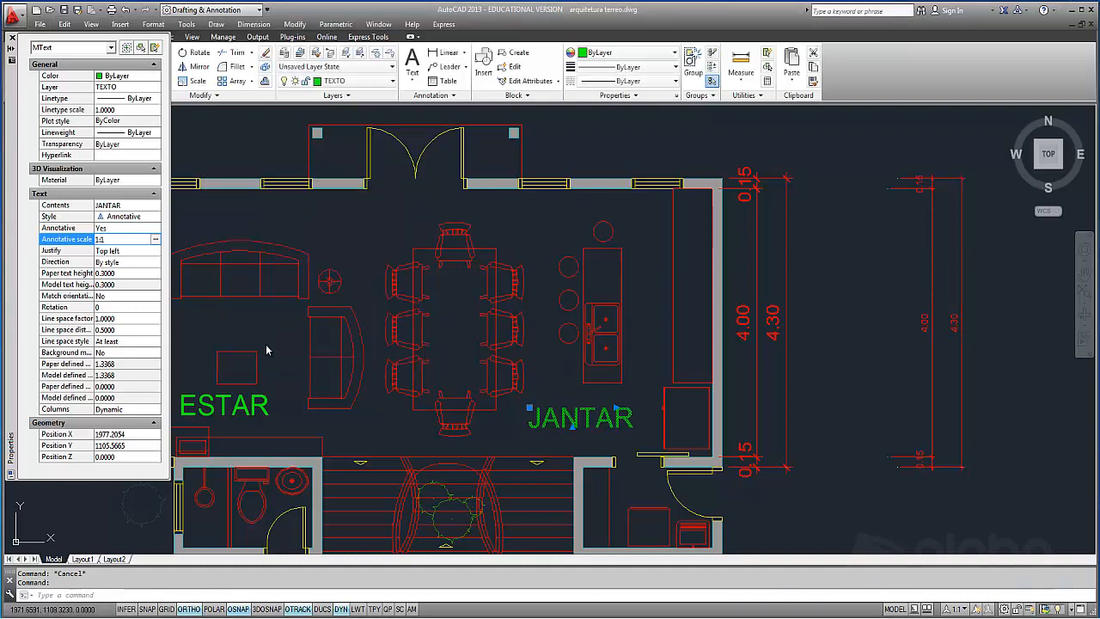
Step: Check the JANTAR label's annotation object scale list again without changing it, and clear the selection
{"action": "left_click", "coordinate": [156, 241]}
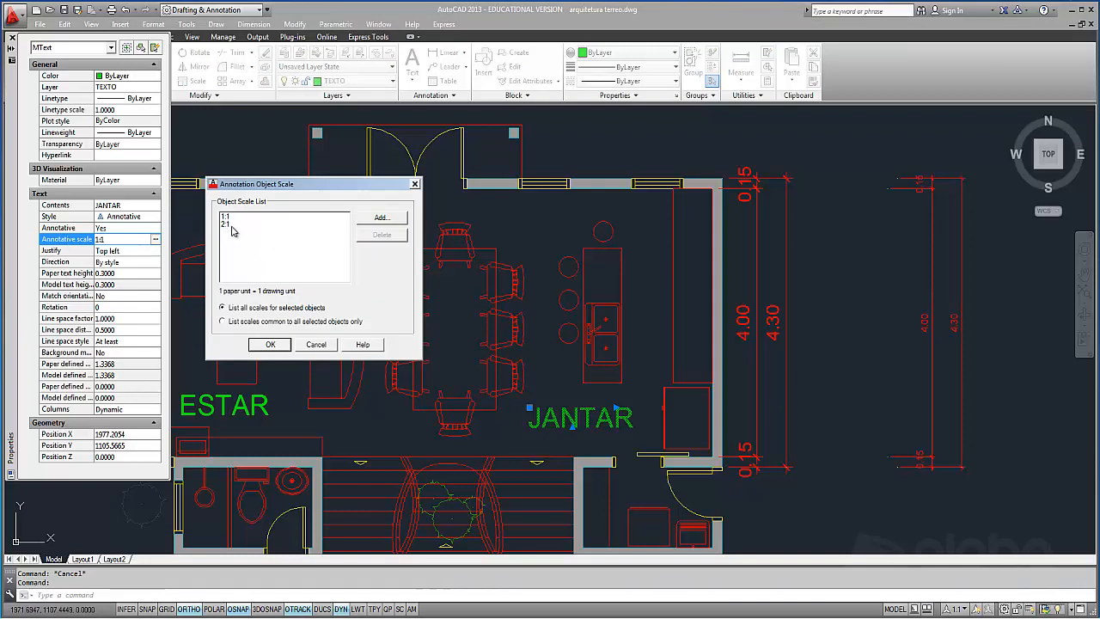
{"action": "left_click", "coordinate": [318, 346]}
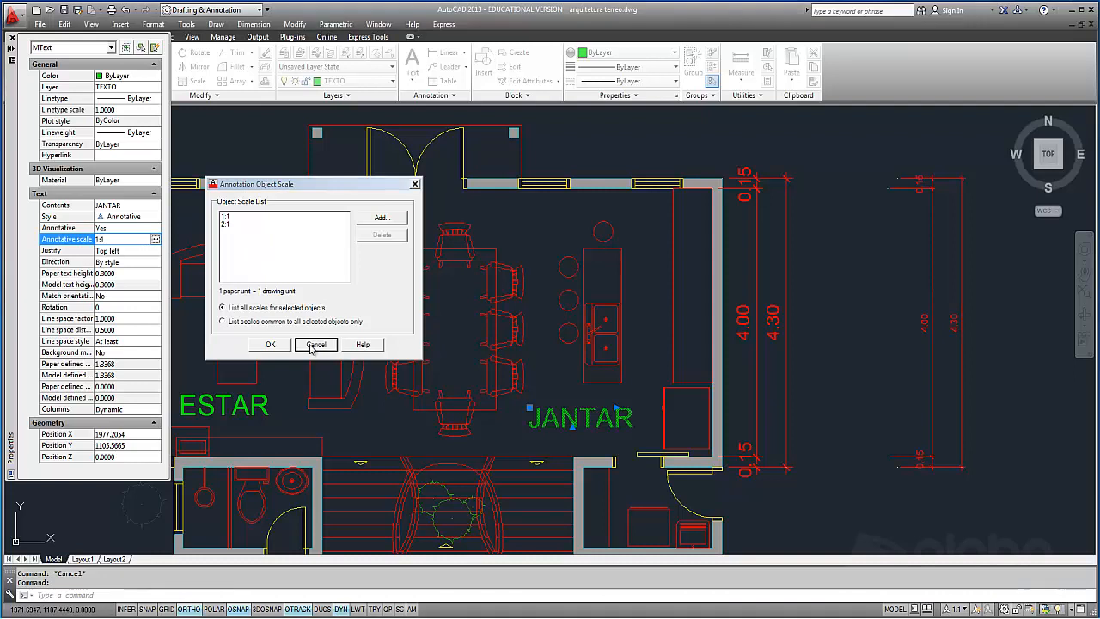
{"action": "key", "text": "Escape"}
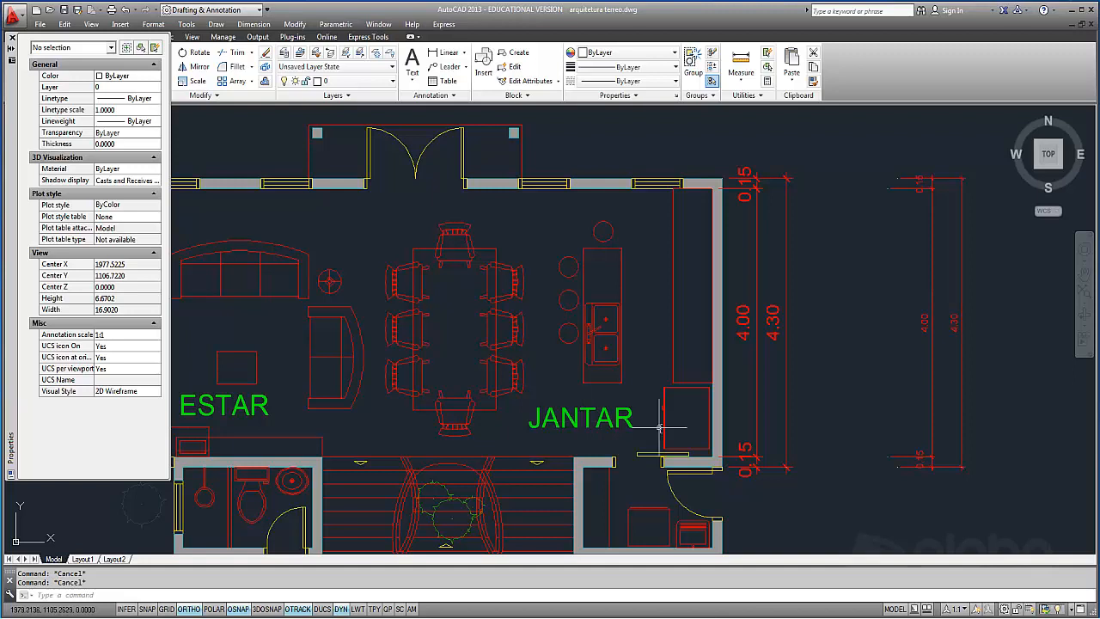
Step: Set the drawing's current annotation scale to 2:1
{"action": "left_click", "coordinate": [963, 609]}
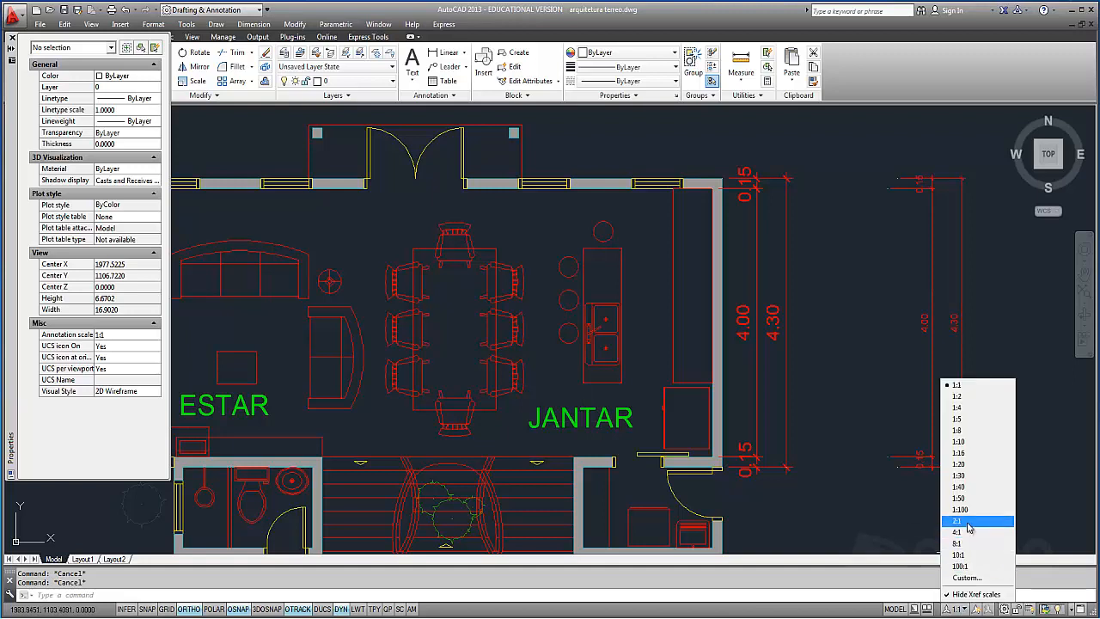
{"action": "left_click", "coordinate": [957, 521]}
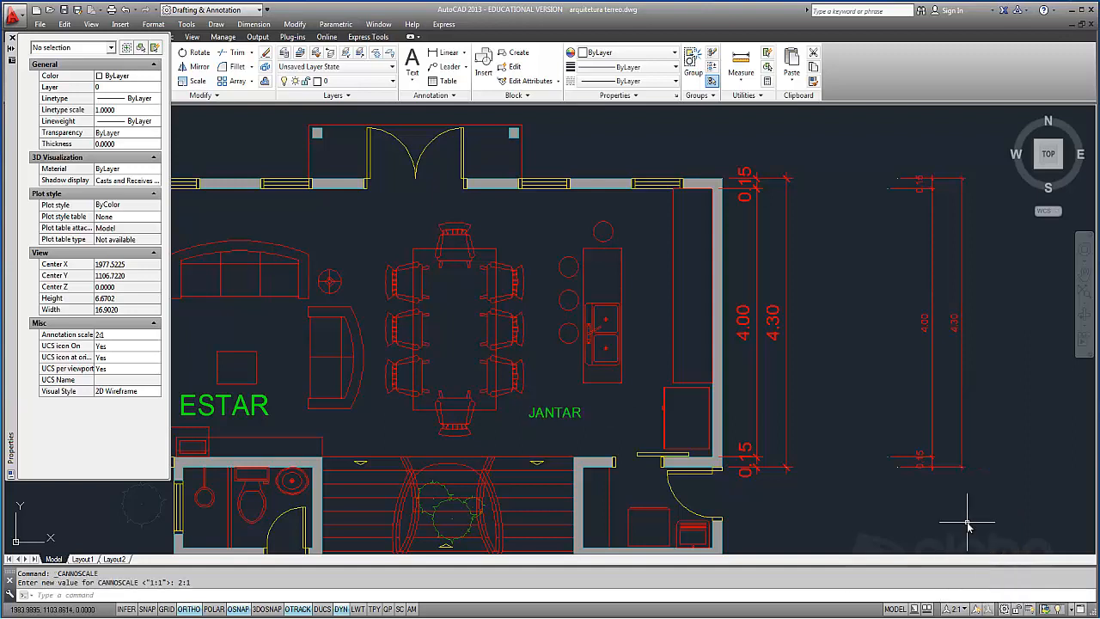
{"action": "left_click", "coordinate": [961, 612]}
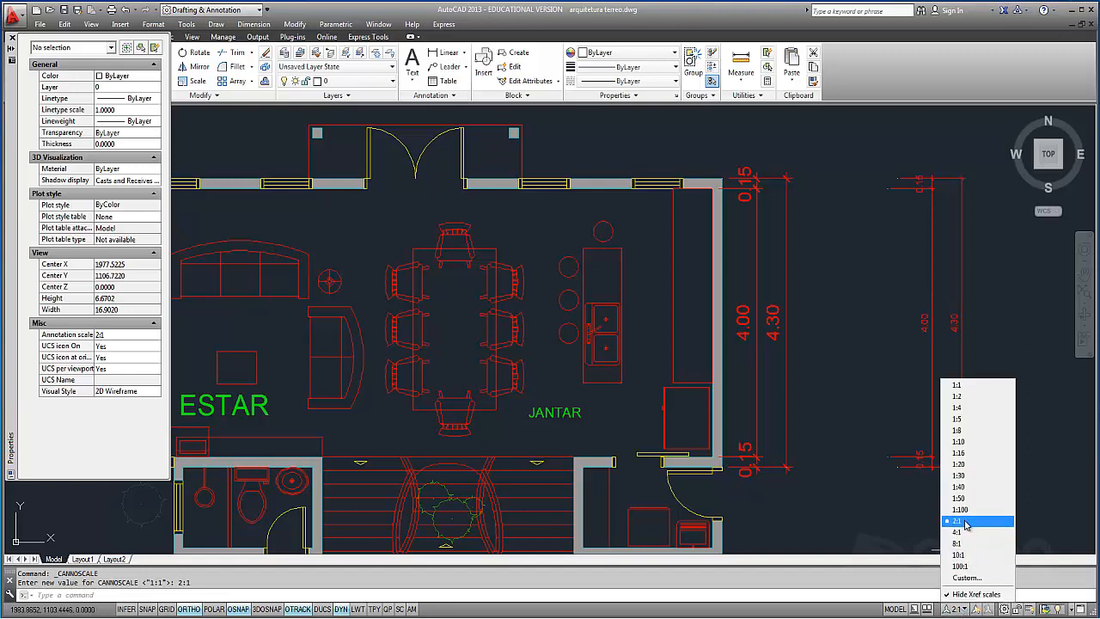
{"action": "left_click", "coordinate": [964, 521]}
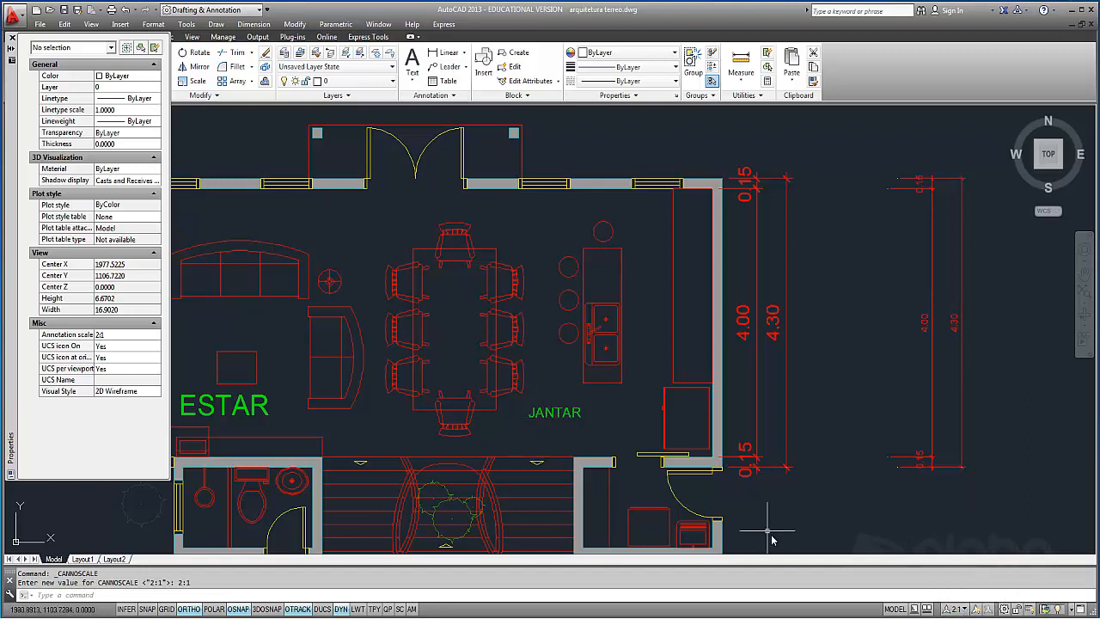
Step: Try the 8:1 annotation scale for the drawing and return it to 2:1
{"action": "left_click", "coordinate": [961, 610]}
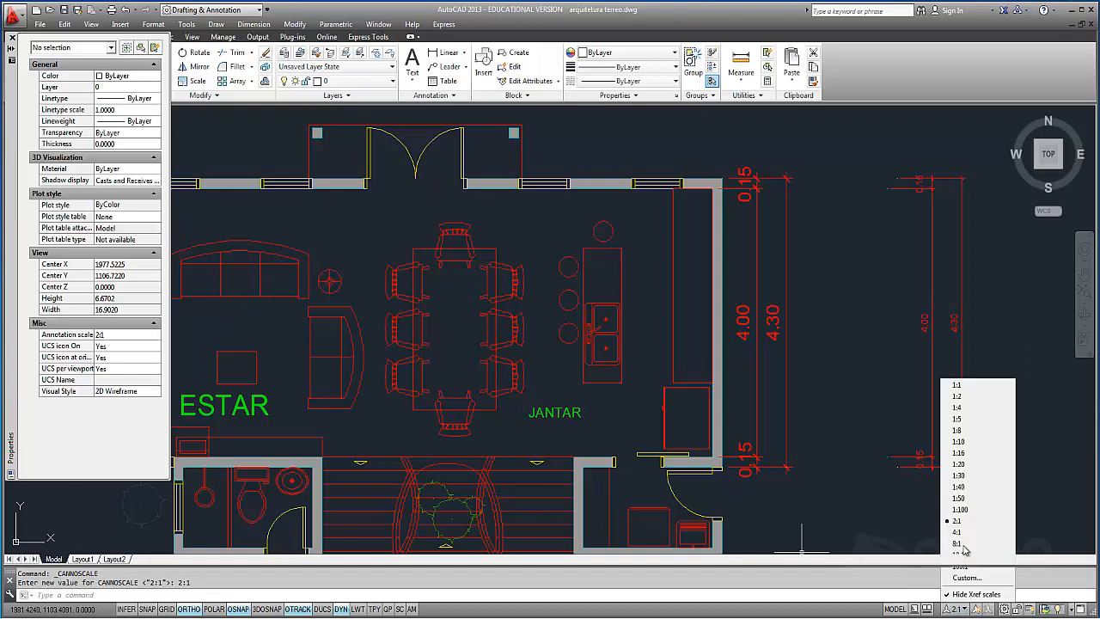
{"action": "left_click", "coordinate": [965, 550]}
{"action": "left_click", "coordinate": [959, 610]}
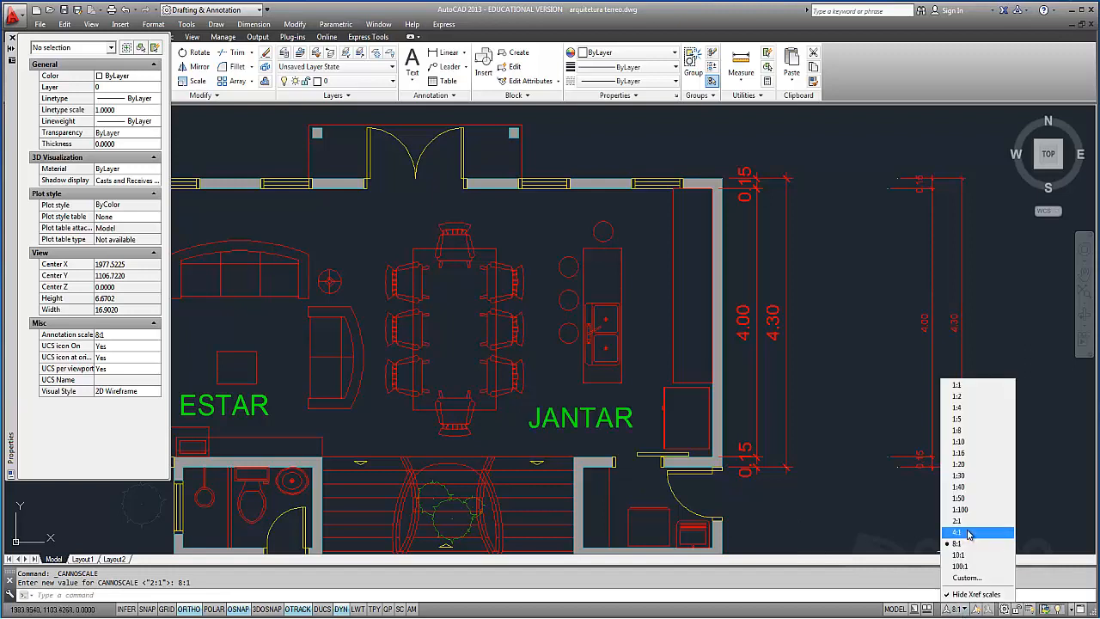
{"action": "left_click", "coordinate": [968, 522]}
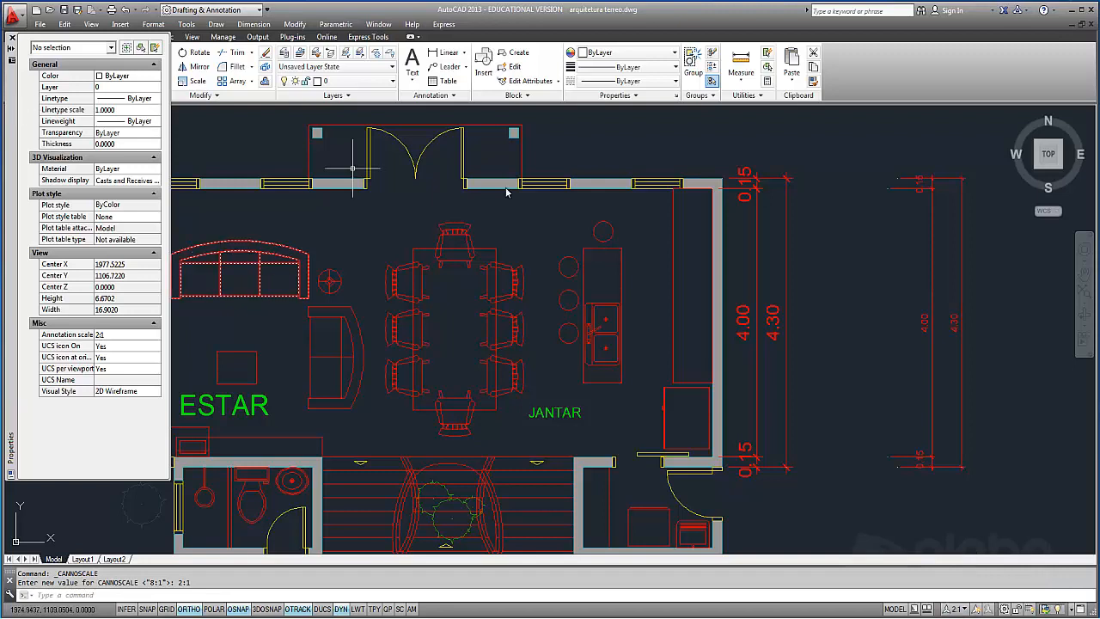
Step: Restore the drawing's current annotation scale to 1:1
{"action": "left_click", "coordinate": [805, 485]}
{"action": "left_click", "coordinate": [797, 510]}
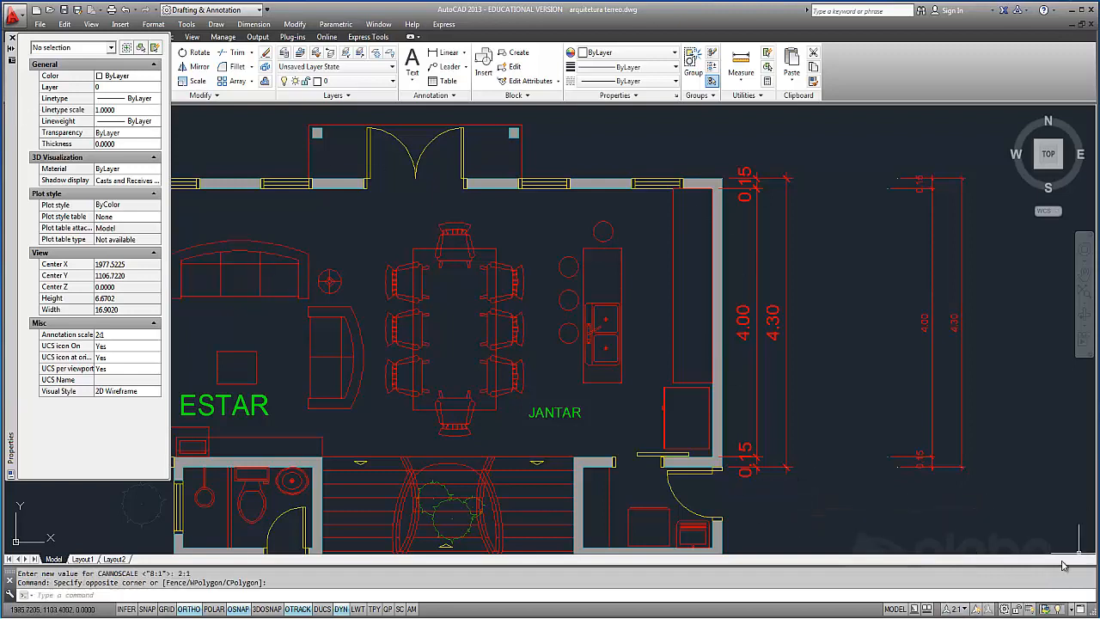
{"action": "left_click", "coordinate": [952, 608]}
{"action": "left_click", "coordinate": [957, 385]}
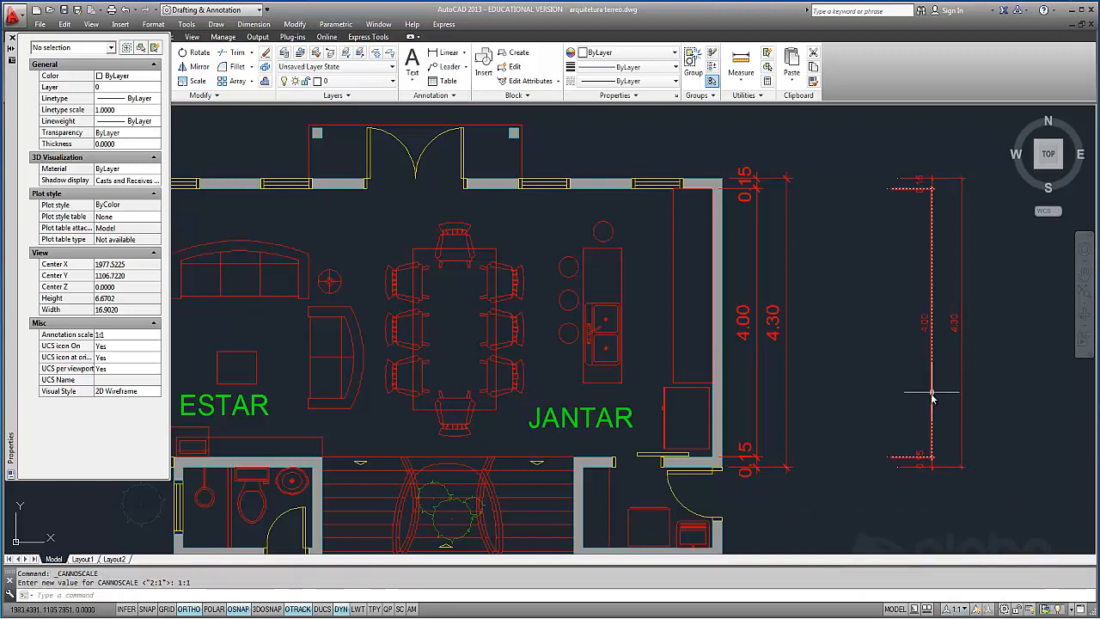
Step: Add the 2:1 annotation scale to the four vertical dimensions beside the JANTAR room's outer wall, then clear the selection
{"action": "left_click", "coordinate": [800, 483]}
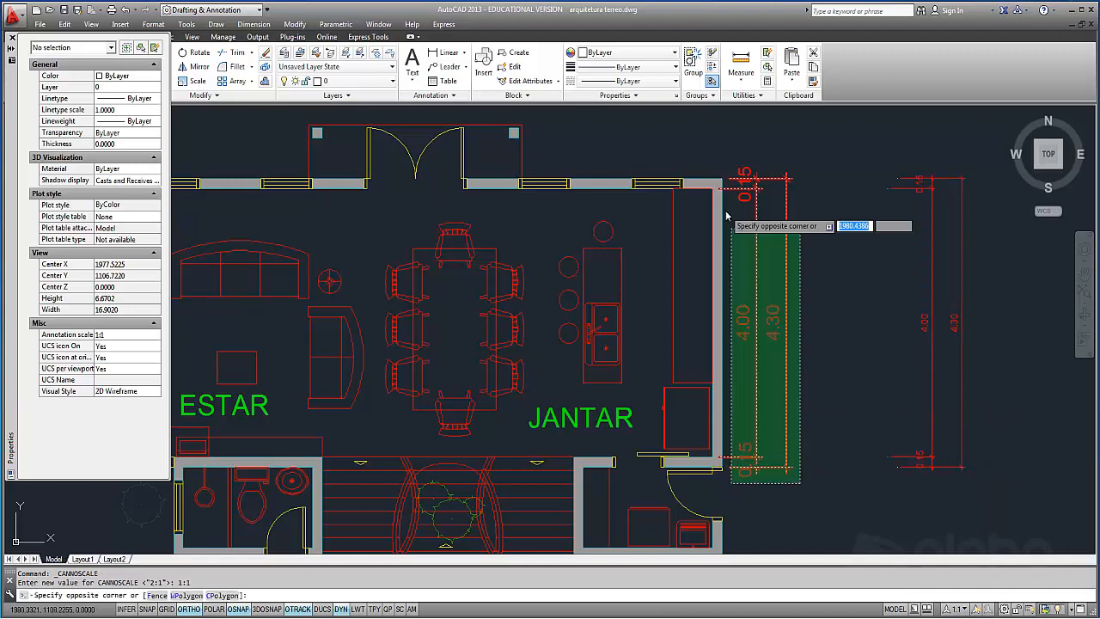
{"action": "left_click", "coordinate": [736, 162]}
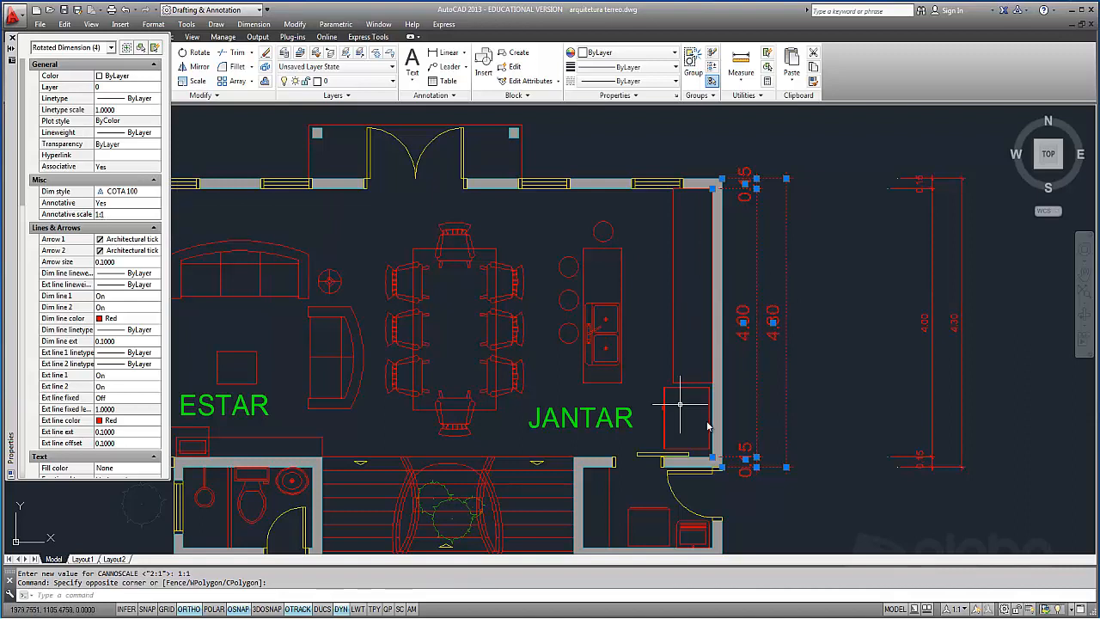
{"action": "left_click", "coordinate": [152, 215]}
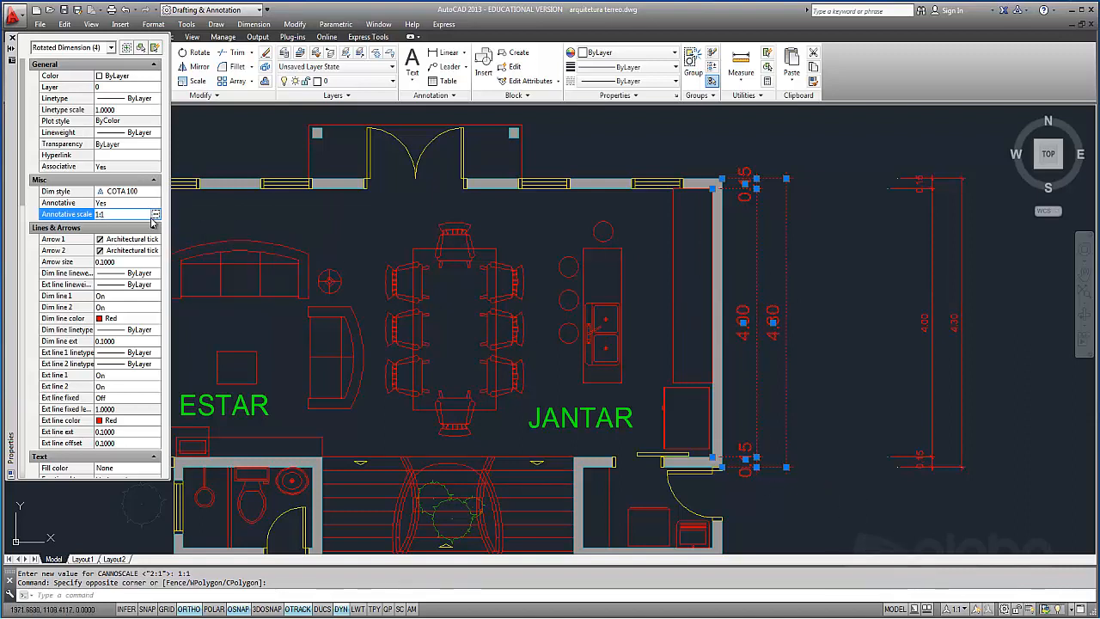
{"action": "left_click", "coordinate": [156, 214]}
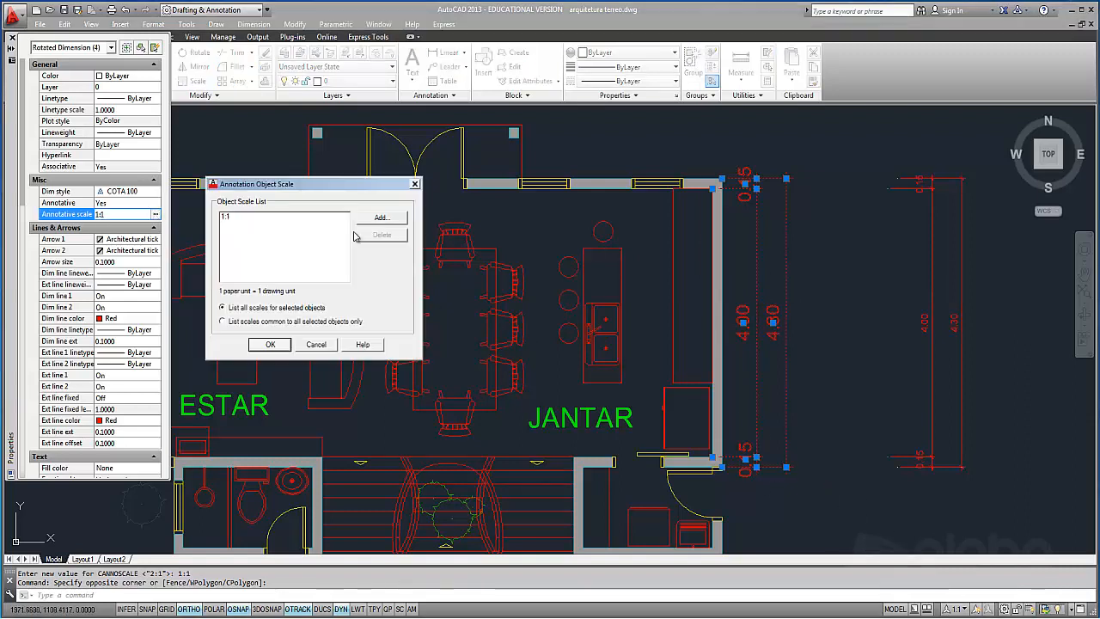
{"action": "left_click", "coordinate": [389, 220]}
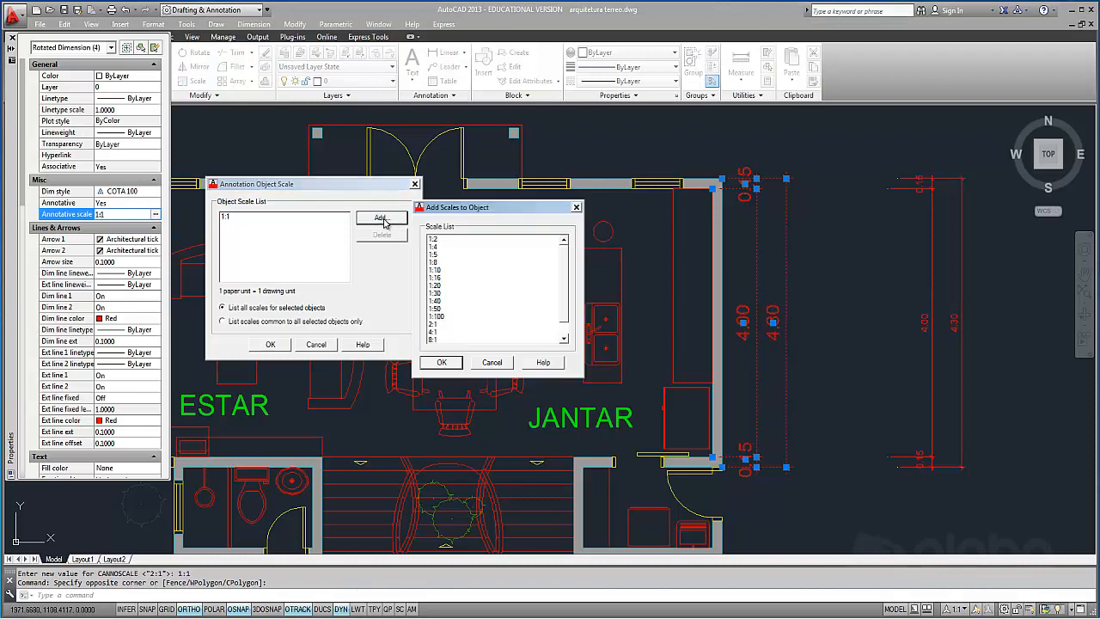
{"action": "left_click", "coordinate": [438, 325]}
{"action": "left_click", "coordinate": [441, 362]}
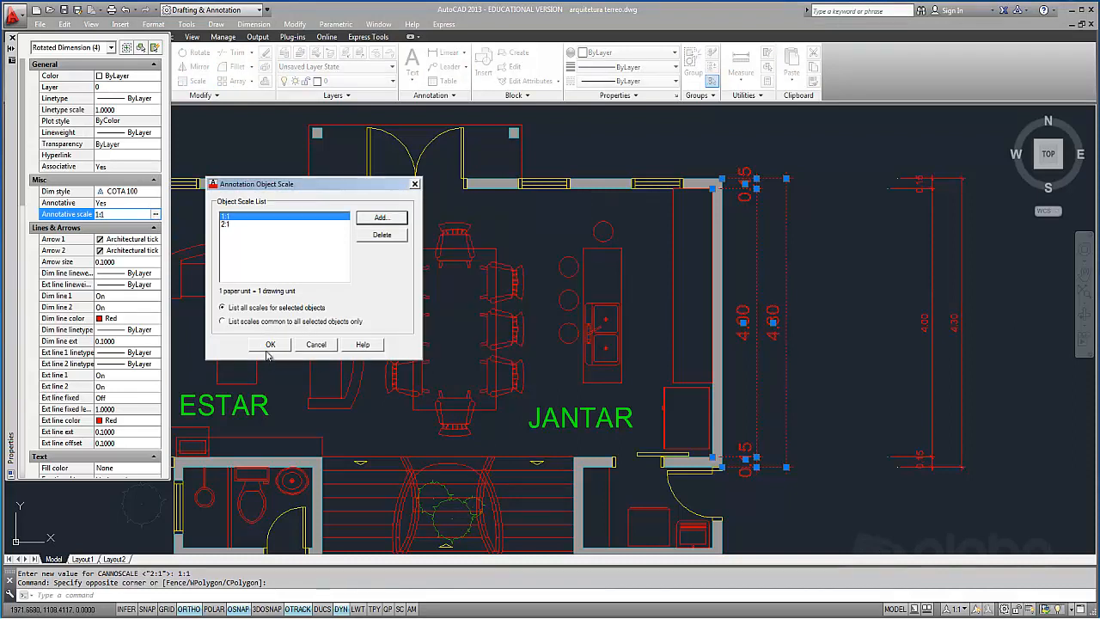
{"action": "left_click", "coordinate": [270, 345]}
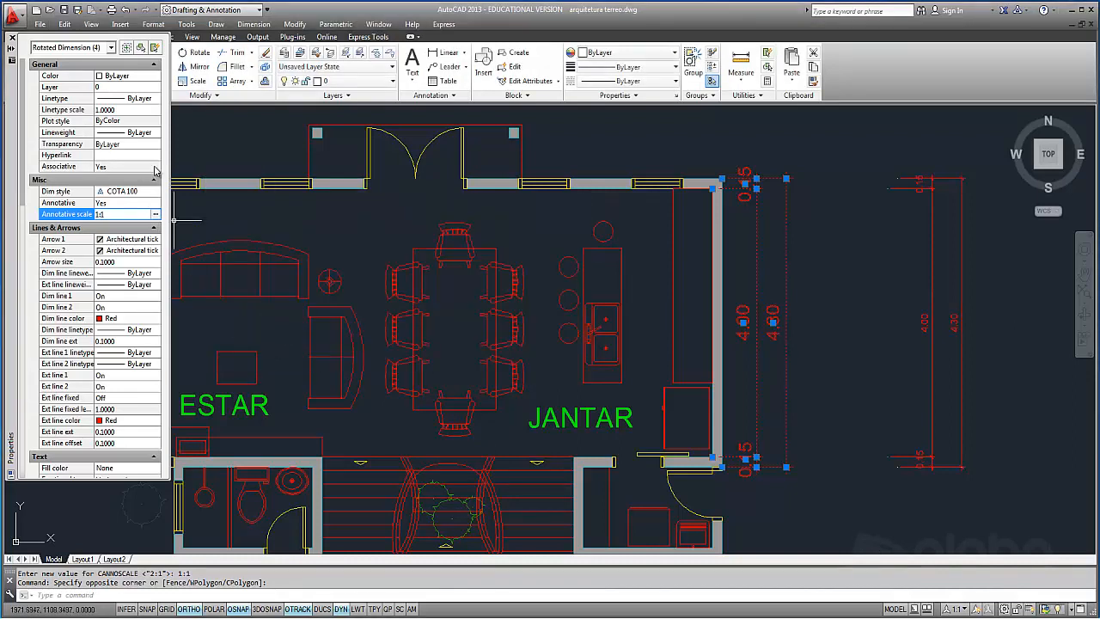
{"action": "left_click", "coordinate": [13, 38]}
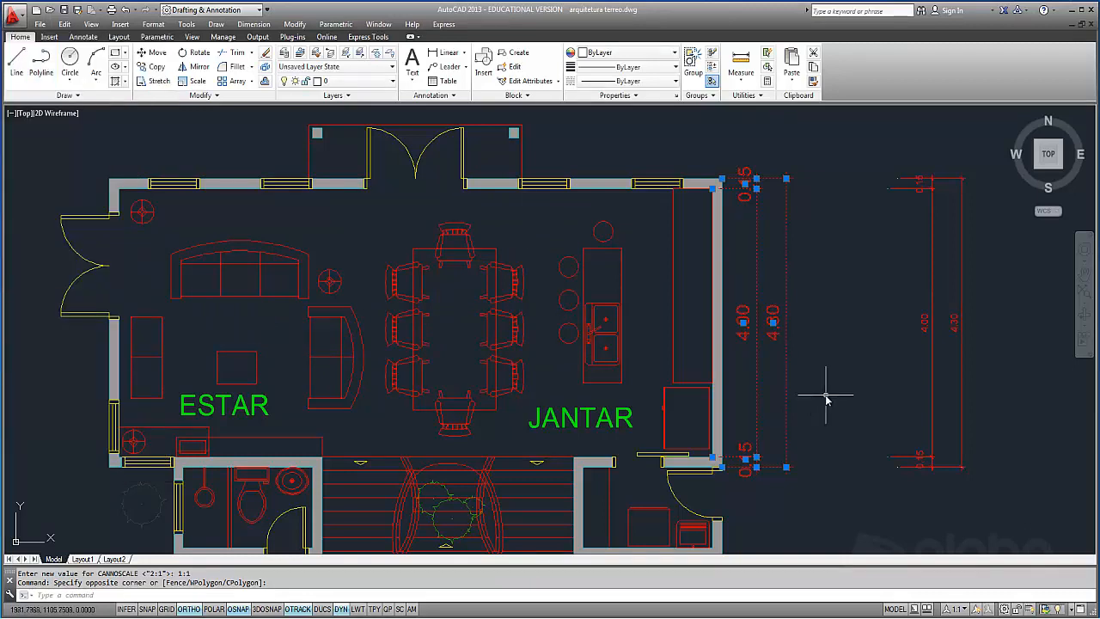
{"action": "key", "text": "Escape"}
{"action": "key", "text": "Escape"}
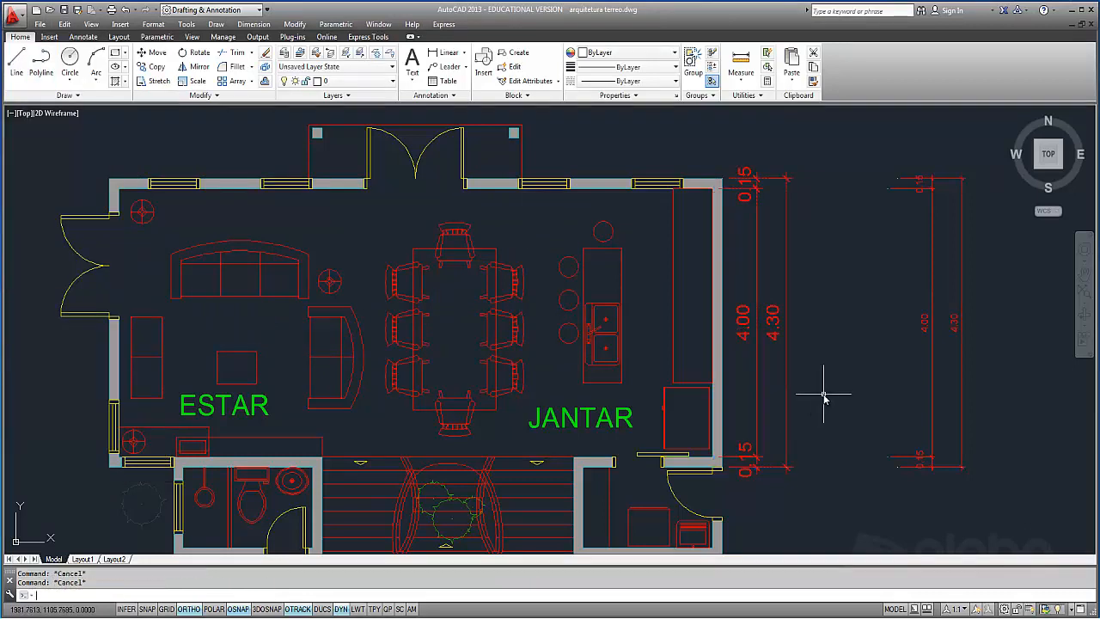
Step: Set the drawing's current annotation scale to 2:1
{"action": "left_click", "coordinate": [965, 609]}
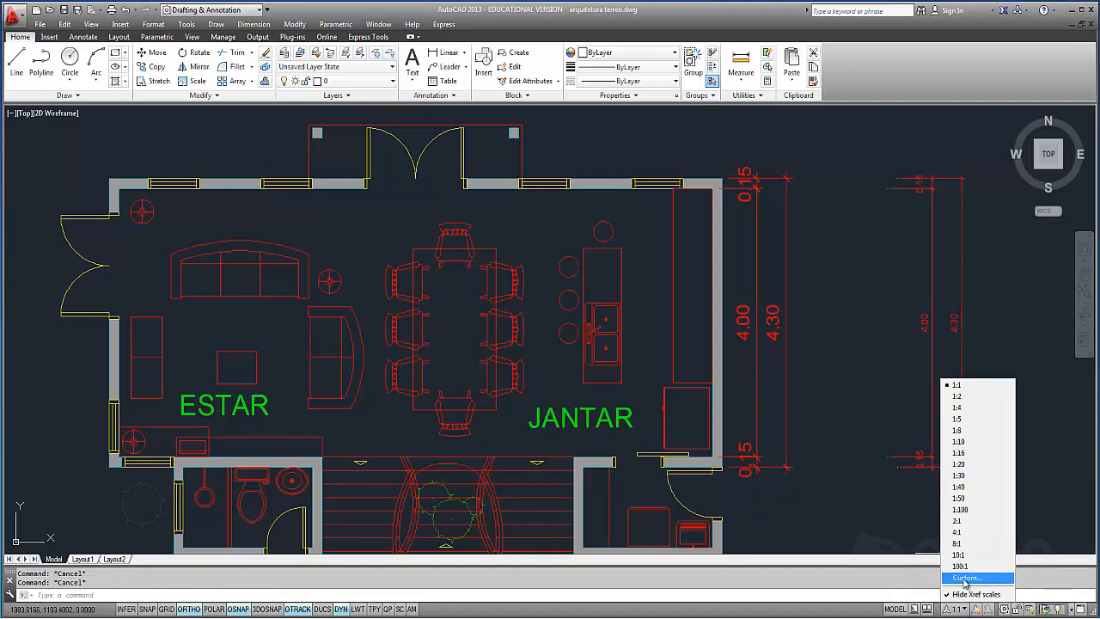
{"action": "left_click", "coordinate": [973, 522]}
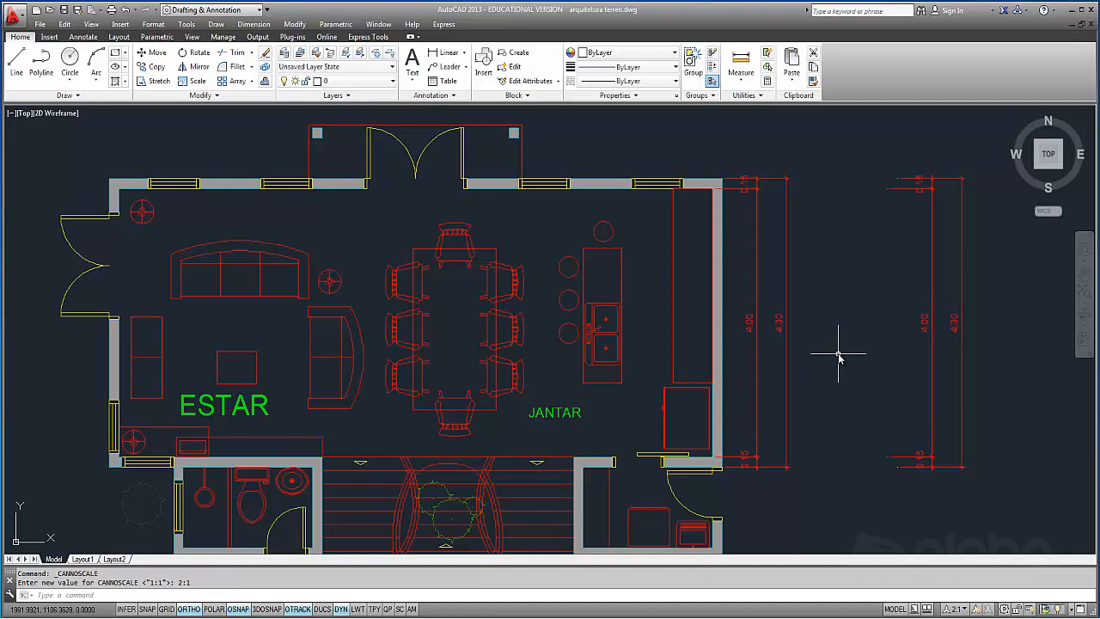
{"action": "key", "text": "Escape"}
{"action": "key", "text": "Escape"}
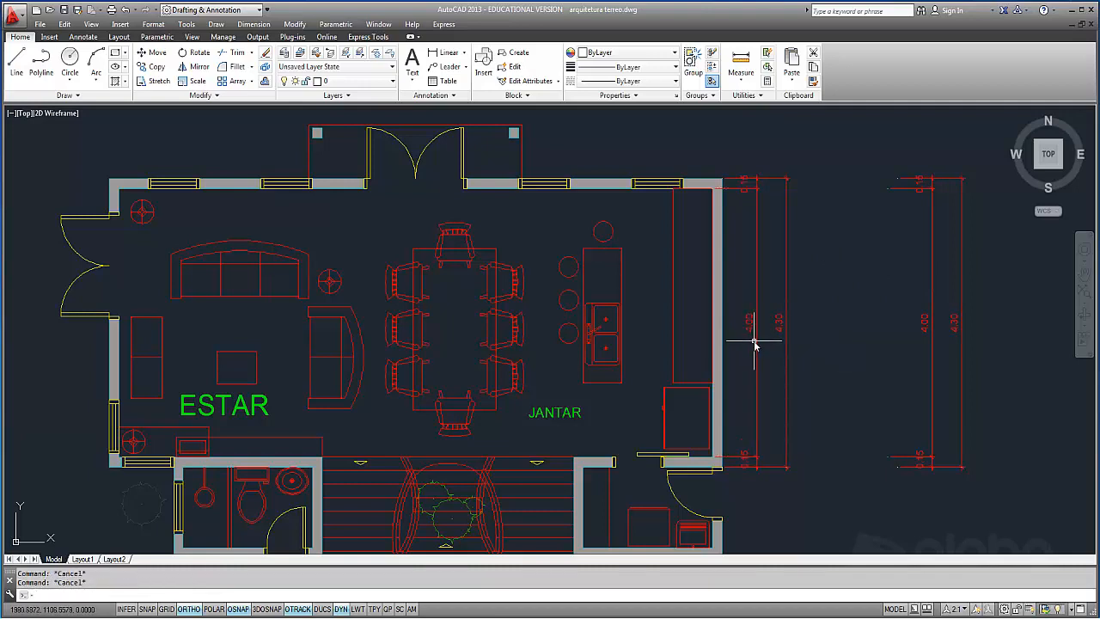
Step: Set the Annotative property to No for the four vertical dimensions beside the JANTAR room's outer wall
{"action": "left_click", "coordinate": [815, 494]}
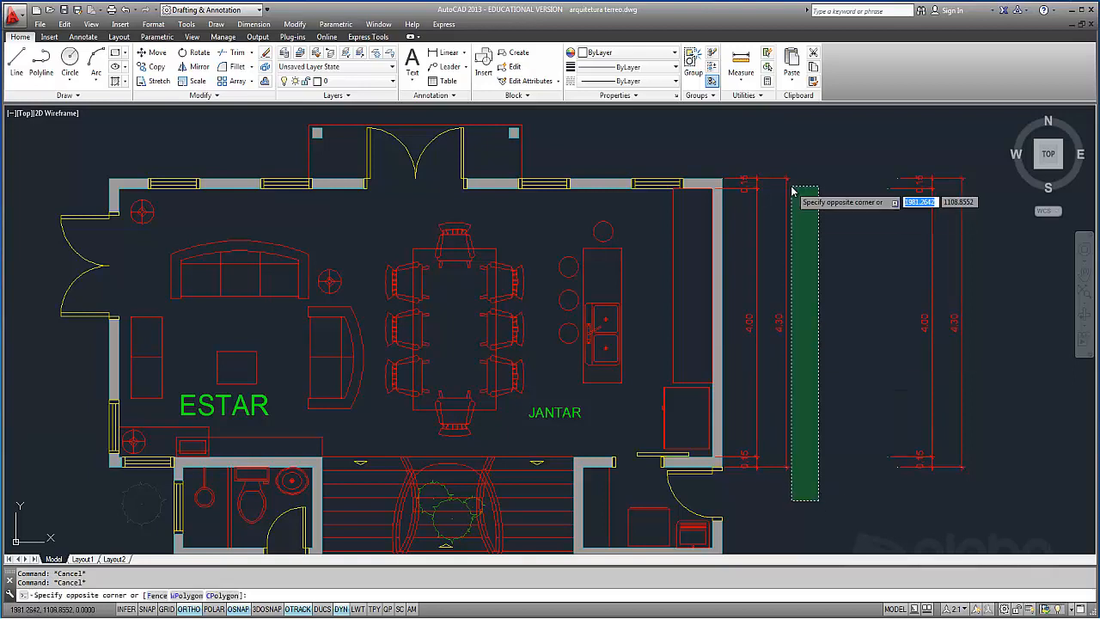
{"action": "left_click", "coordinate": [744, 154]}
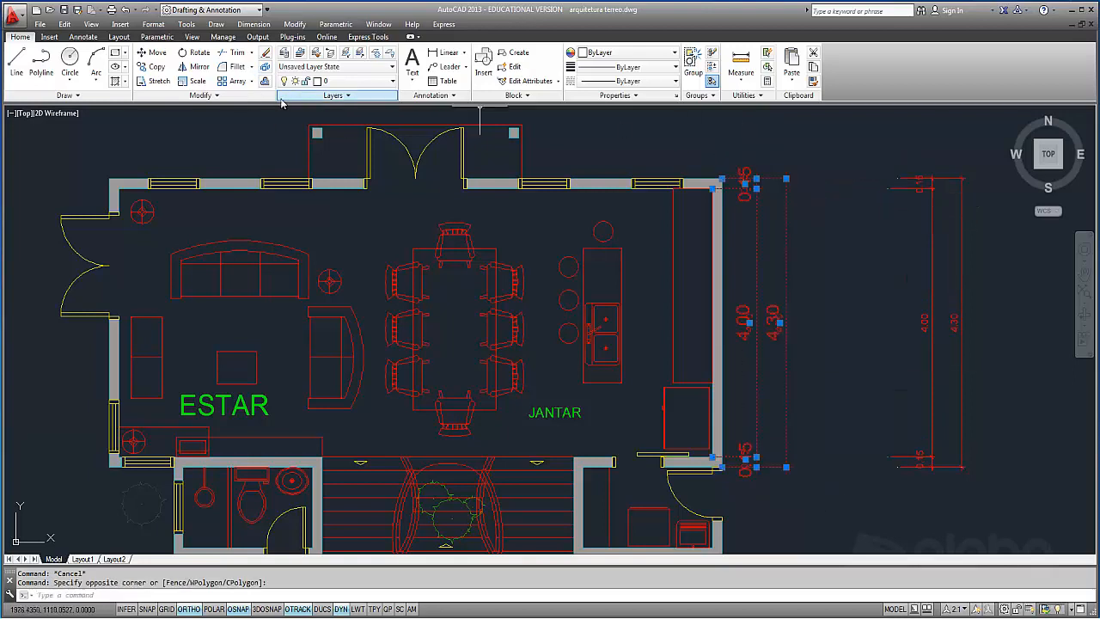
{"action": "type", "text": "pr"}
{"action": "key", "text": "Return"}
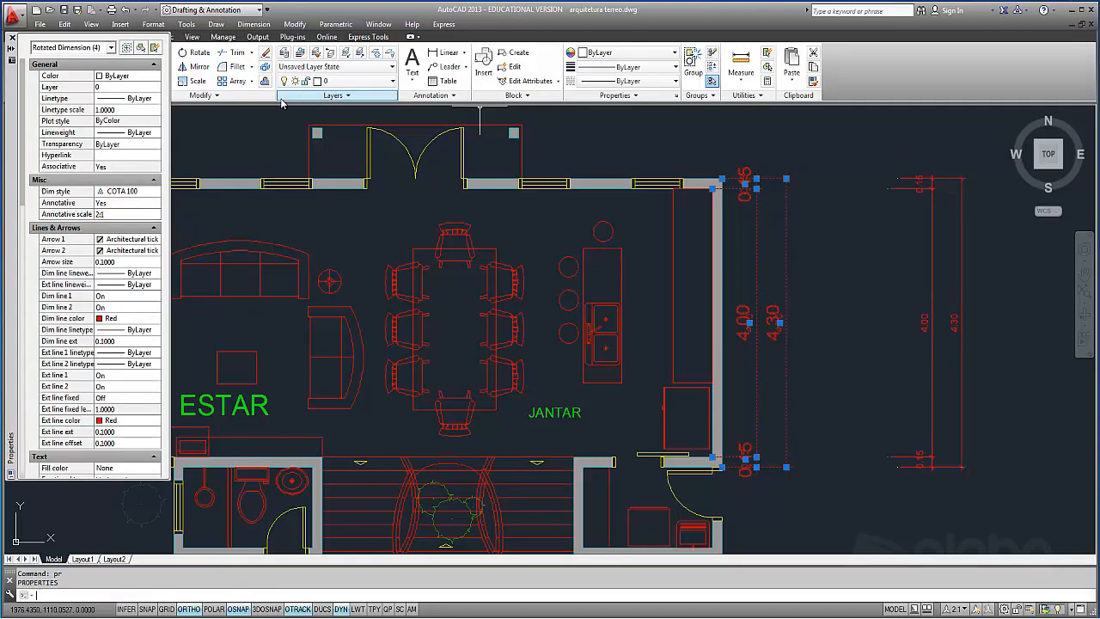
{"action": "left_click", "coordinate": [126, 204]}
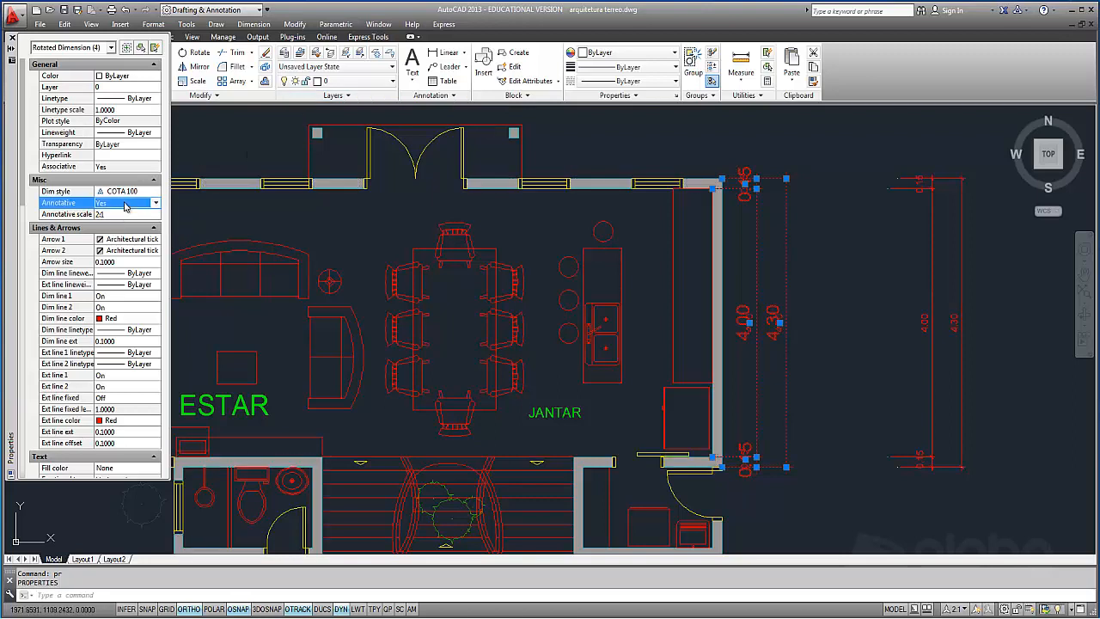
{"action": "left_click", "coordinate": [156, 203]}
{"action": "left_click", "coordinate": [129, 223]}
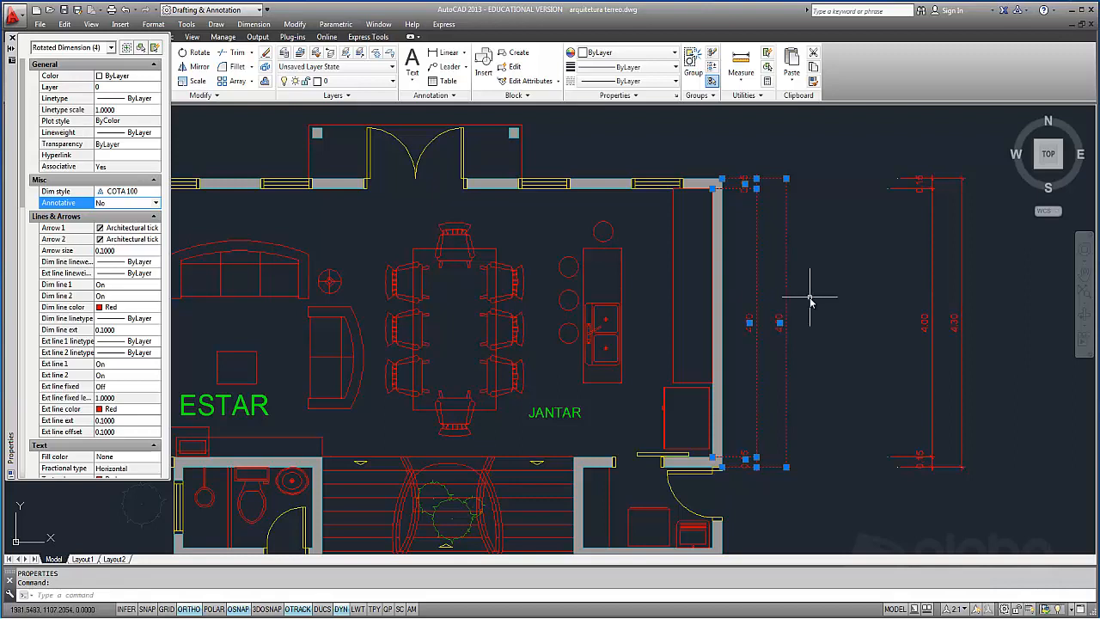
{"action": "key", "text": "Escape"}
{"action": "key", "text": "Escape"}
Step: Reselect the four dimensions beside the outer wall to check their Annotative property, then deselect them
{"action": "left_click", "coordinate": [804, 468]}
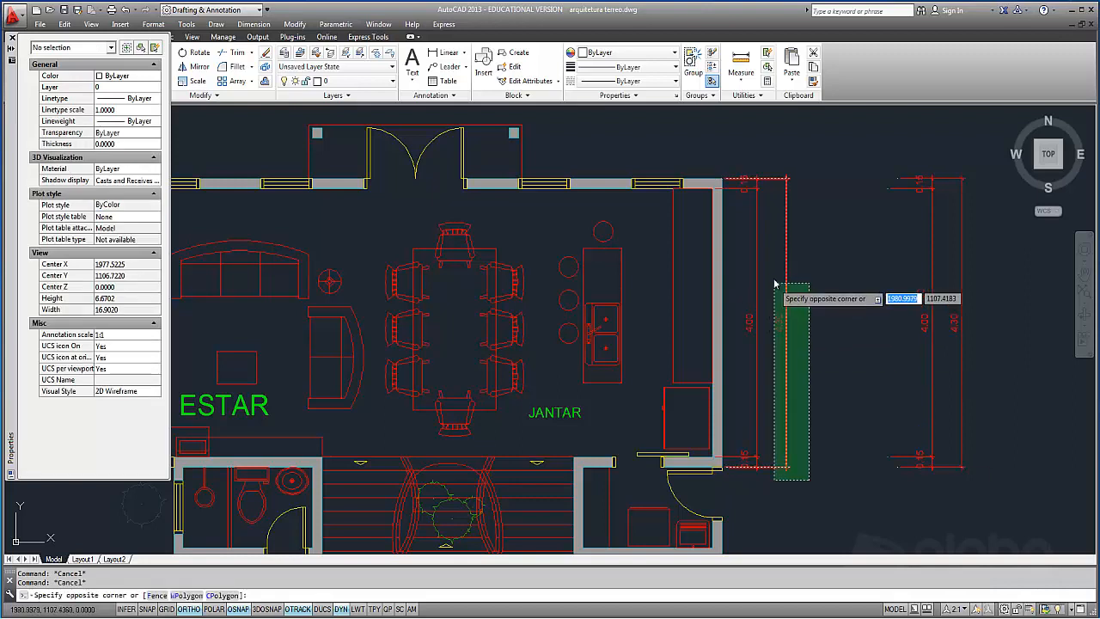
{"action": "left_click", "coordinate": [739, 167]}
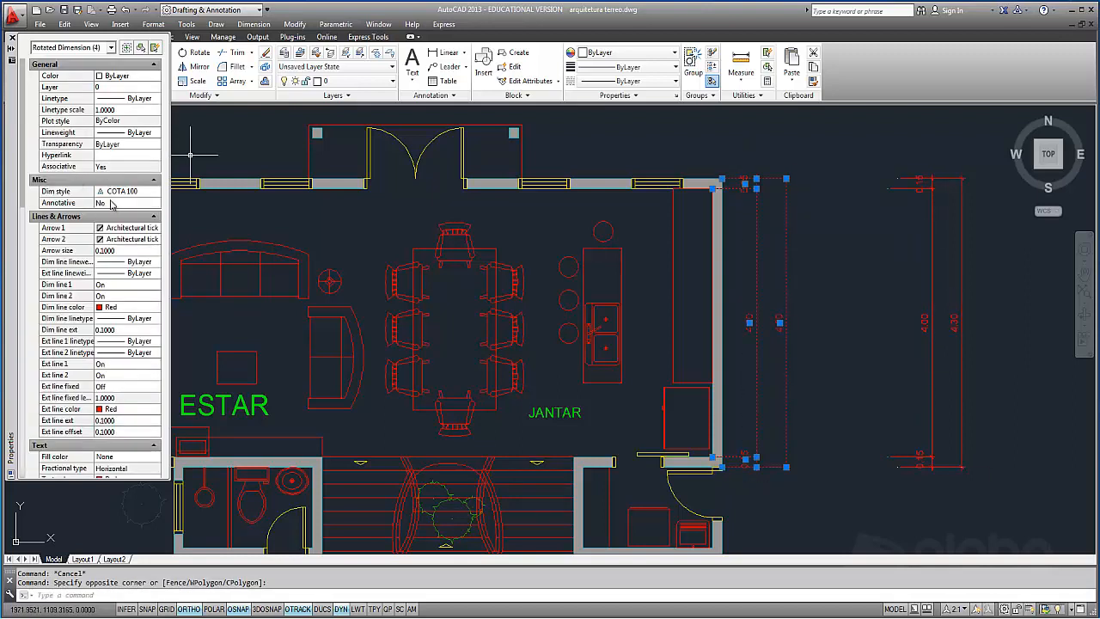
{"action": "key", "text": "Escape"}
{"action": "key", "text": "Escape"}
Step: Delete the 2:1 scale from the JANTAR label's object scale list and set its Annotative property to No
{"action": "left_click", "coordinate": [569, 413]}
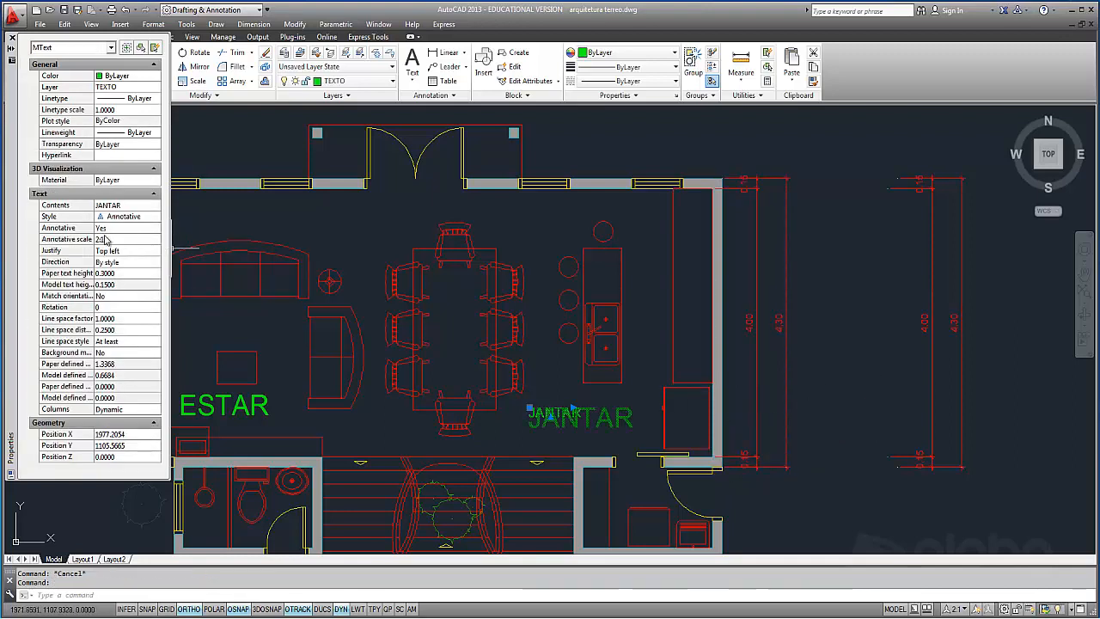
{"action": "left_click", "coordinate": [146, 240]}
{"action": "left_click", "coordinate": [155, 239]}
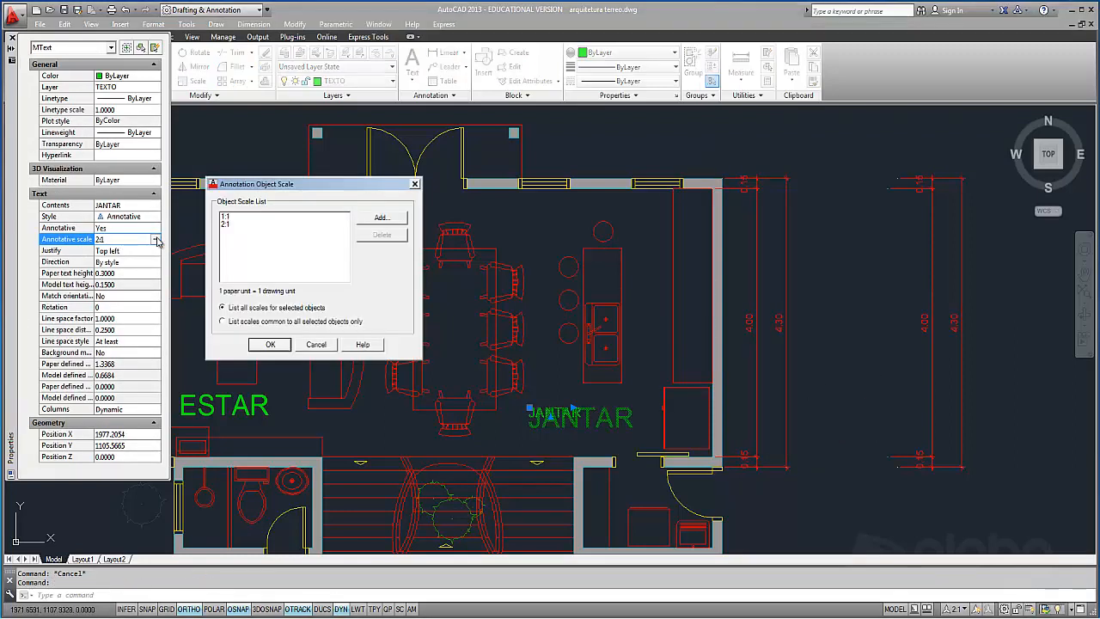
{"action": "left_click", "coordinate": [226, 225]}
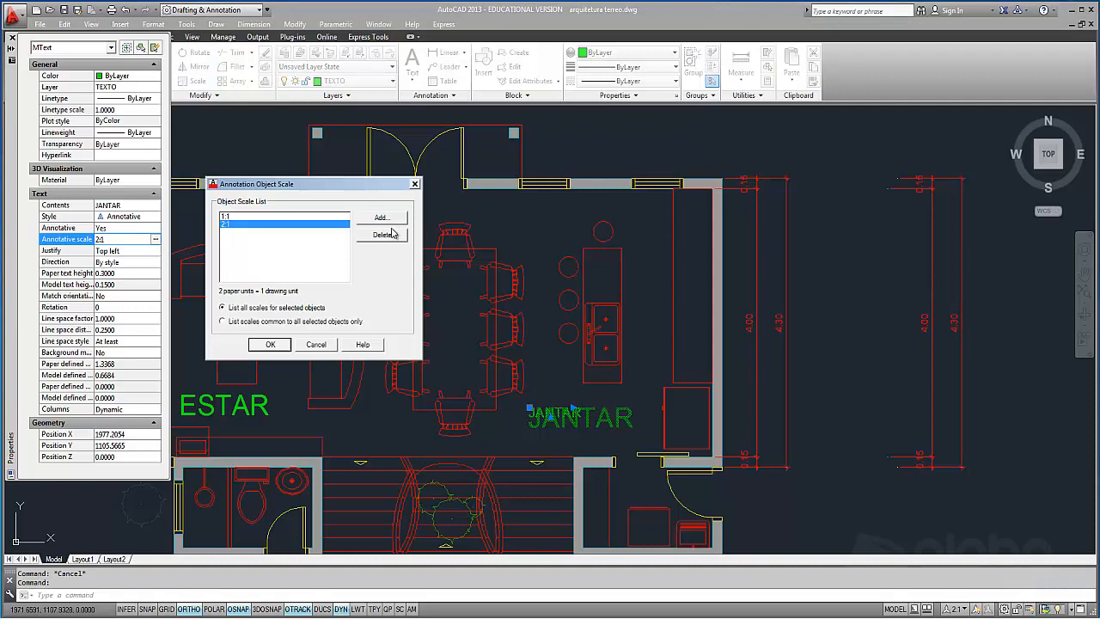
{"action": "left_click", "coordinate": [392, 236]}
{"action": "left_click", "coordinate": [272, 344]}
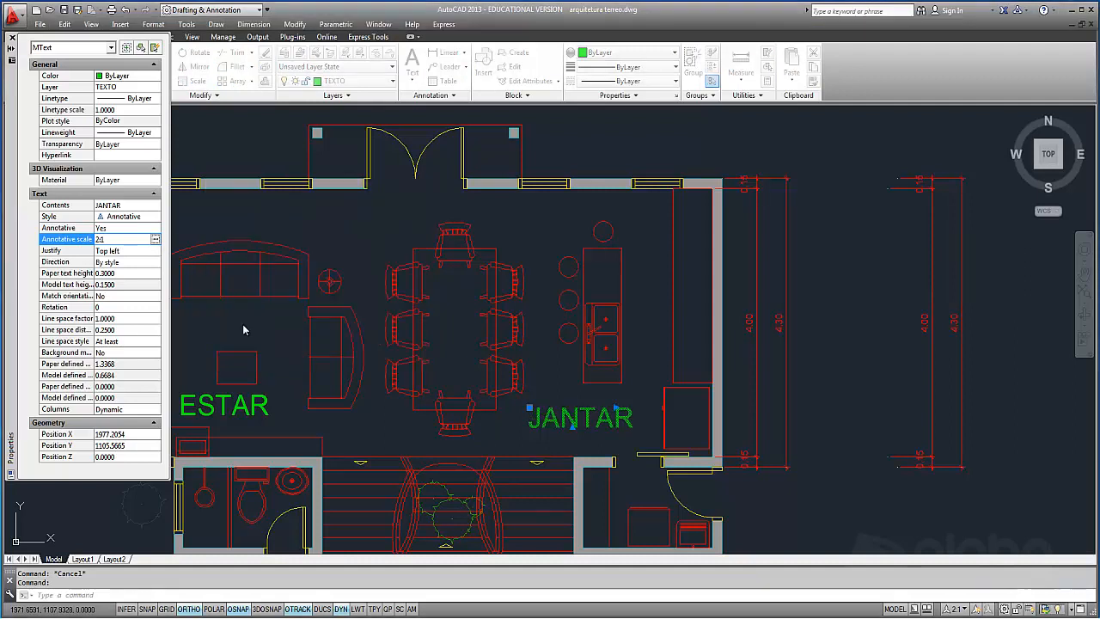
{"action": "left_click", "coordinate": [121, 229]}
{"action": "left_click", "coordinate": [140, 230]}
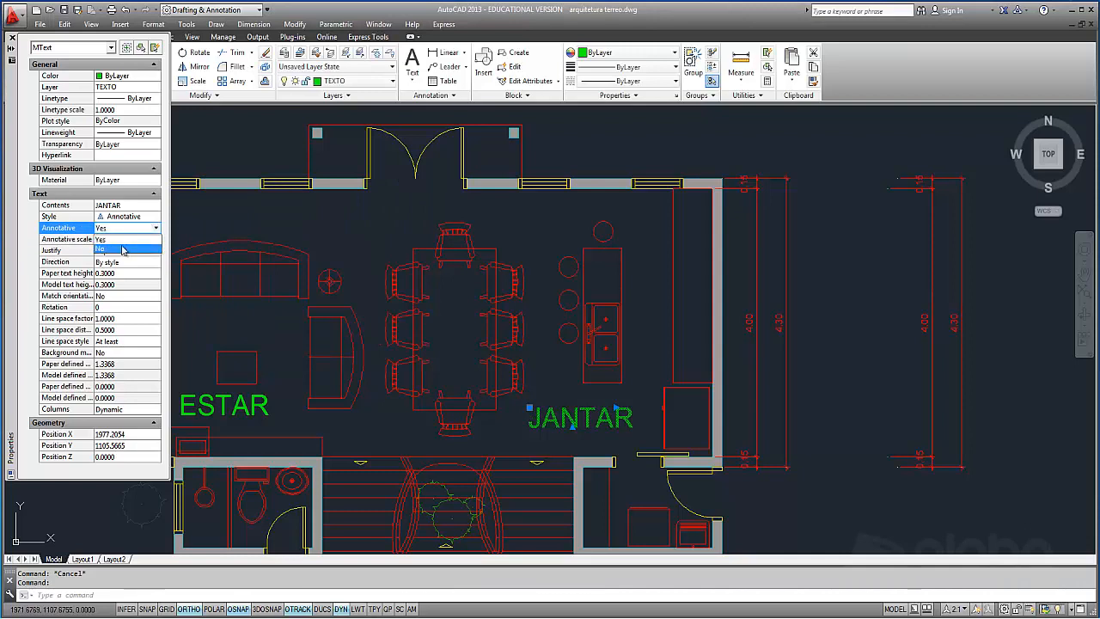
{"action": "left_click", "coordinate": [105, 248]}
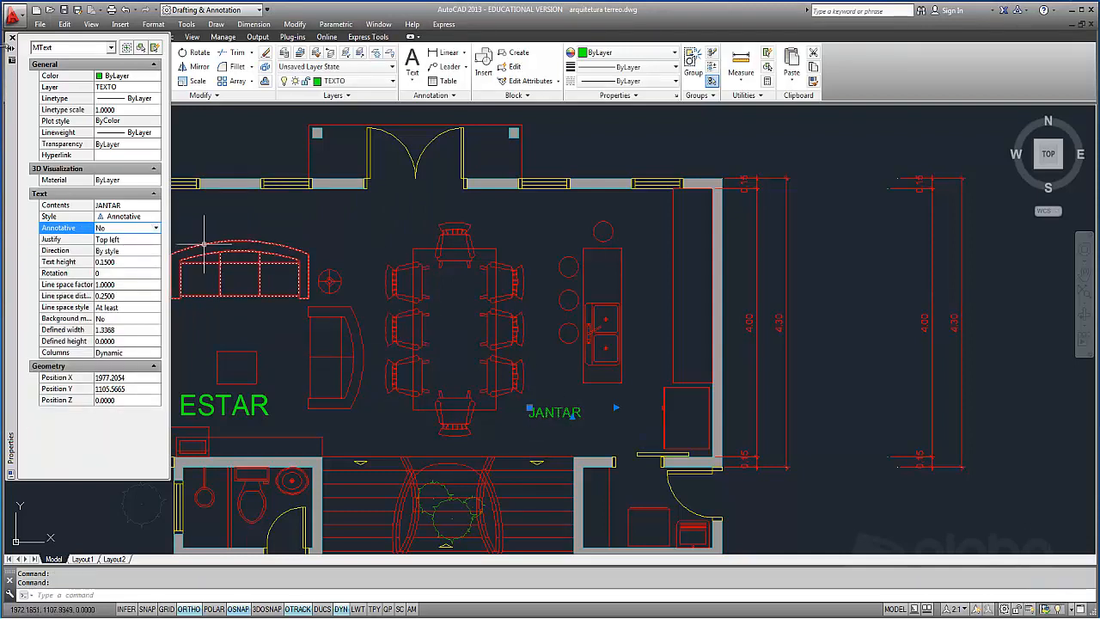
{"action": "left_click", "coordinate": [12, 39]}
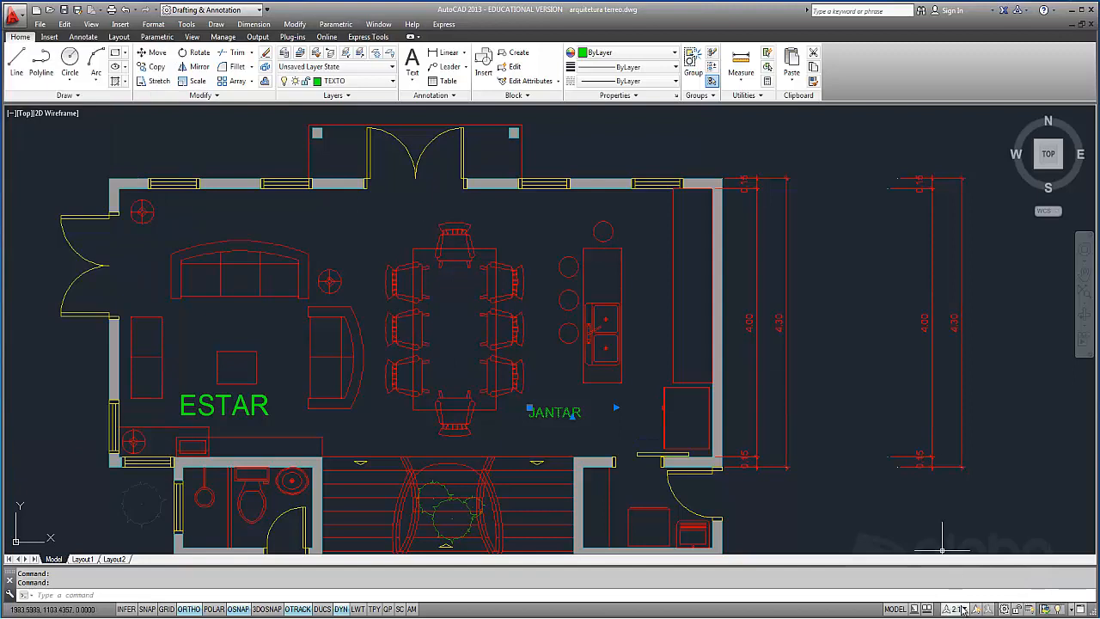
Step: Switch the current annotation scale to 1:1 and check the JANTAR label and the nearby dimensions
{"action": "left_click", "coordinate": [961, 607]}
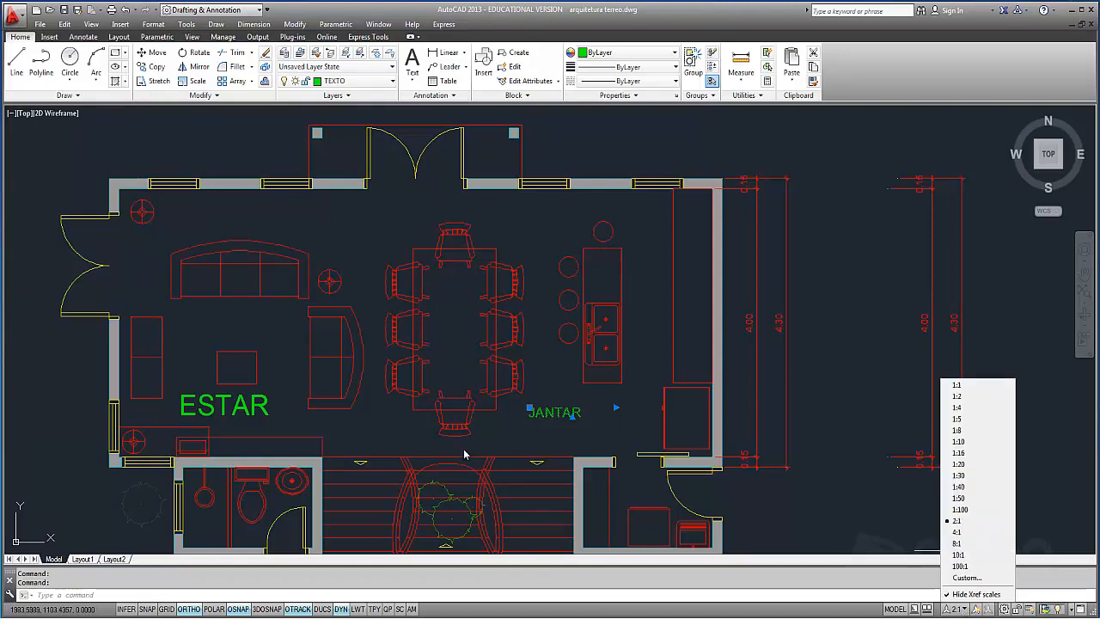
{"action": "left_click", "coordinate": [980, 385]}
{"action": "key", "text": "Escape"}
{"action": "left_click", "coordinate": [559, 414]}
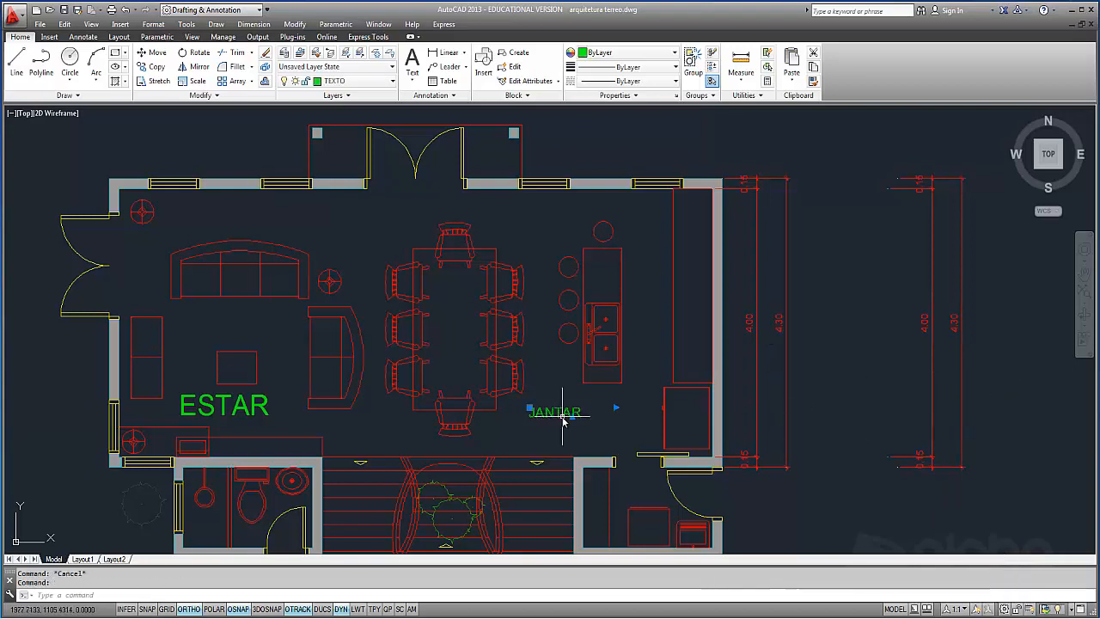
{"action": "left_click", "coordinate": [757, 346]}
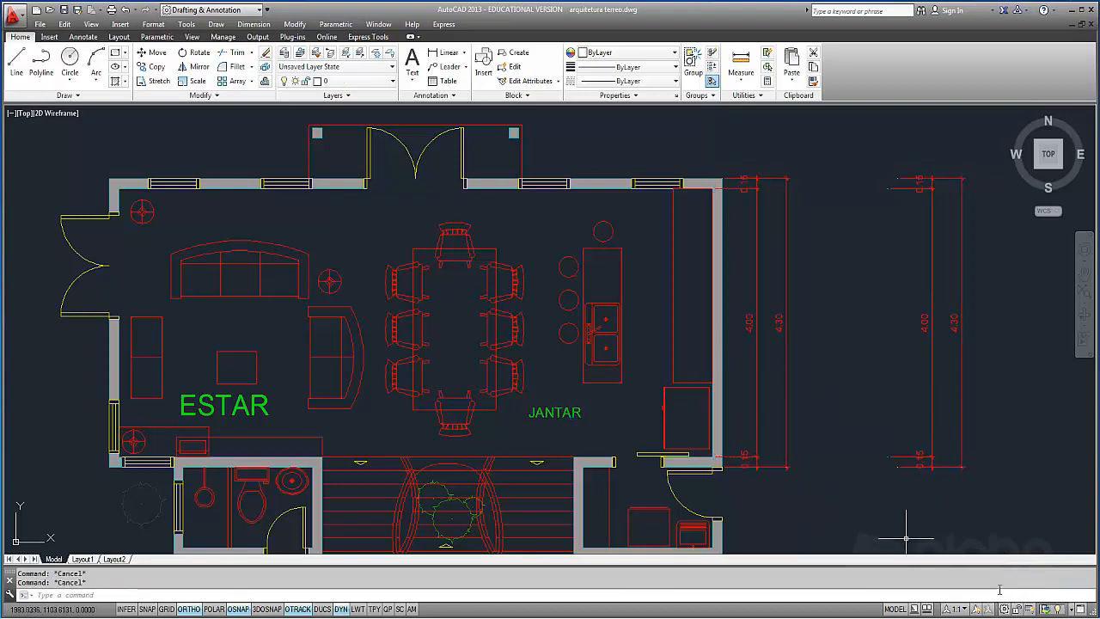
{"action": "key", "text": "Escape"}
{"action": "key", "text": "Escape"}
Step: Undo the changes that made the JANTAR label and the four outer-wall dimensions non-annotative
{"action": "left_click", "coordinate": [796, 494]}
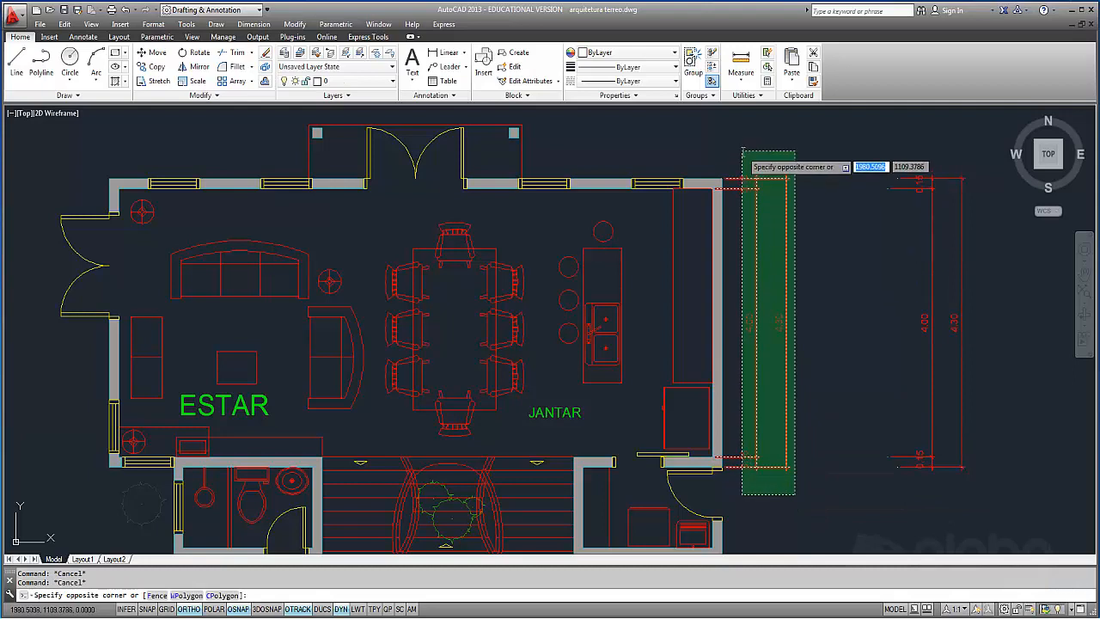
{"action": "left_click", "coordinate": [730, 169]}
{"action": "left_click", "coordinate": [456, 96]}
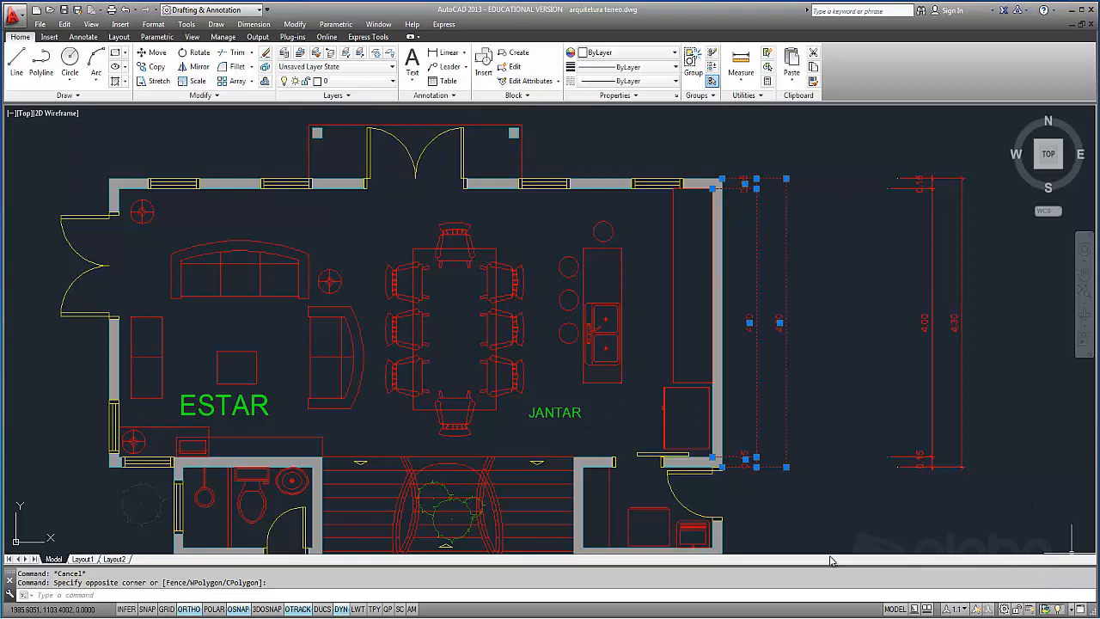
{"action": "key", "text": "ctrl+z"}
{"action": "key", "text": "ctrl+y"}
{"action": "key", "text": "ctrl+z"}
{"action": "key", "text": "ctrl+z"}
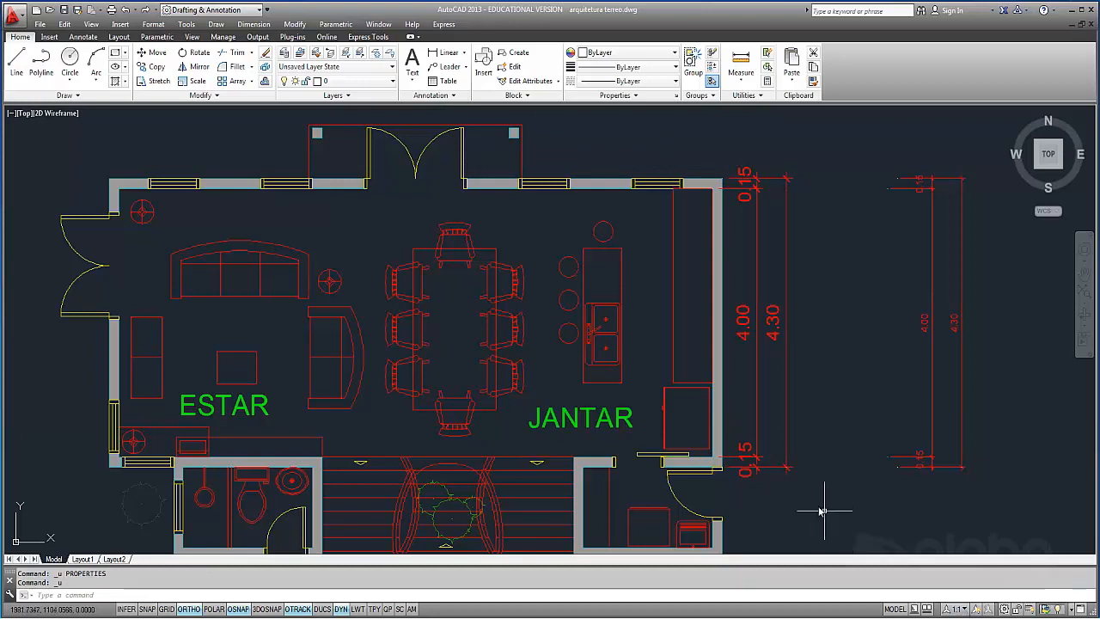
Step: Select the four dimensions beside the outer wall and review their annotation object scale list
{"action": "left_click", "coordinate": [799, 506]}
{"action": "left_click", "coordinate": [710, 107]}
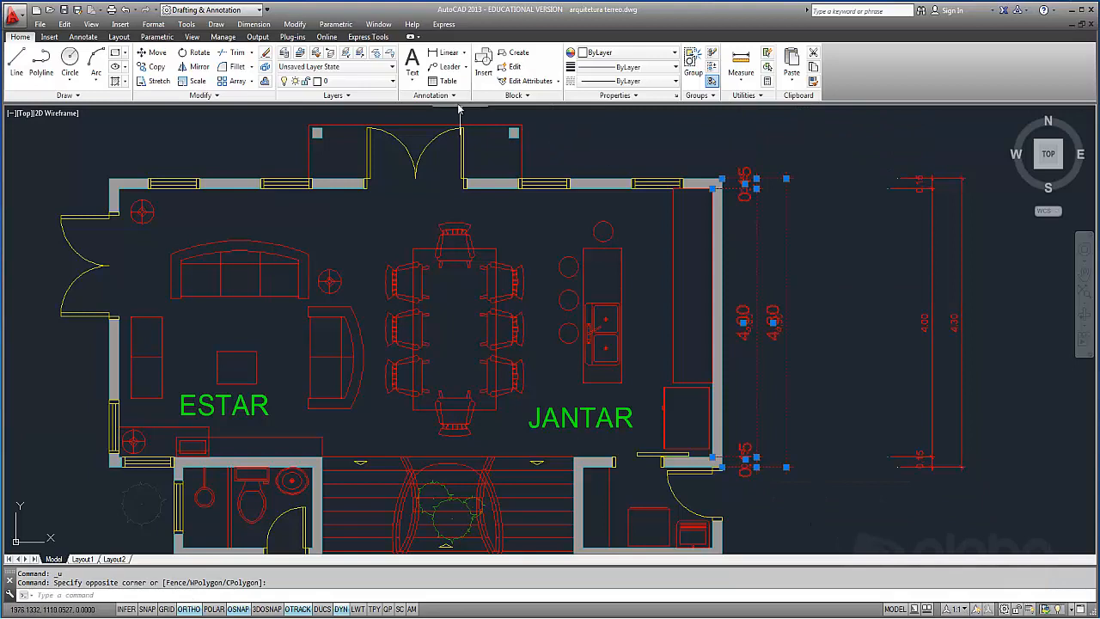
{"action": "type", "text": "pl"}
{"action": "key", "text": "Return"}
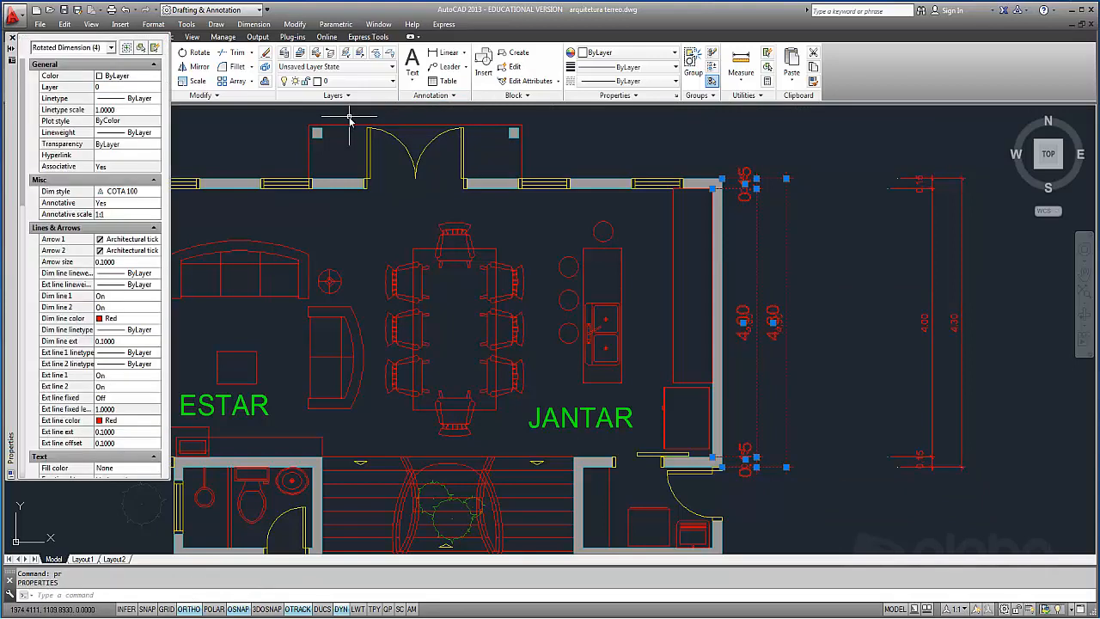
{"action": "left_click", "coordinate": [119, 216]}
{"action": "left_click", "coordinate": [156, 215]}
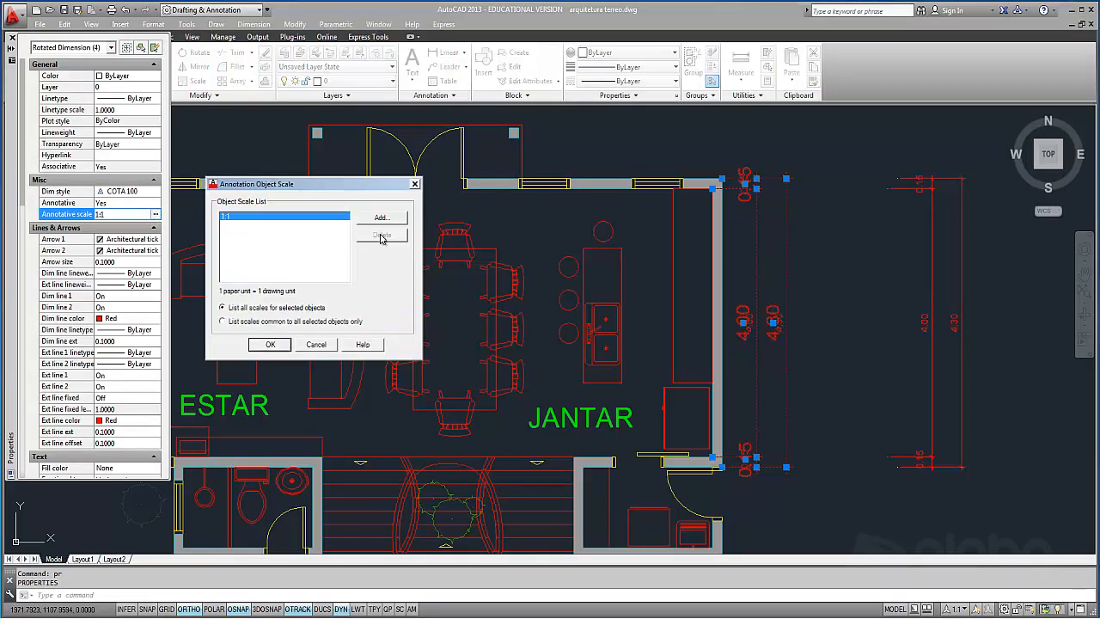
{"action": "left_click", "coordinate": [272, 346]}
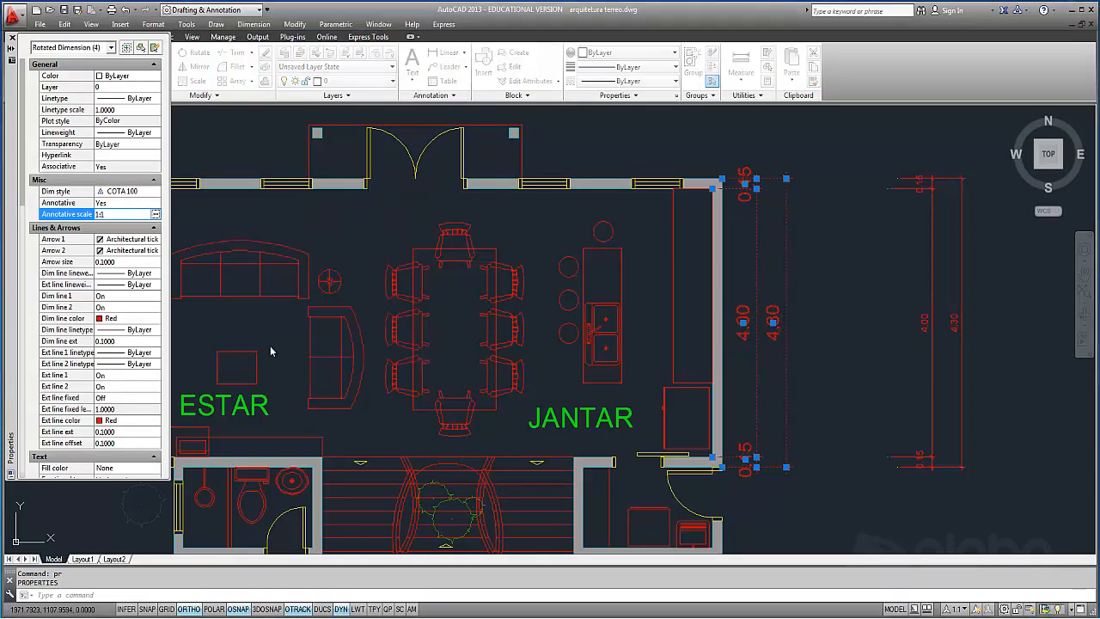
Step: Set the Annotative property of the four outer-wall dimensions to No and deselect them
{"action": "left_click", "coordinate": [110, 203]}
{"action": "left_click", "coordinate": [110, 202]}
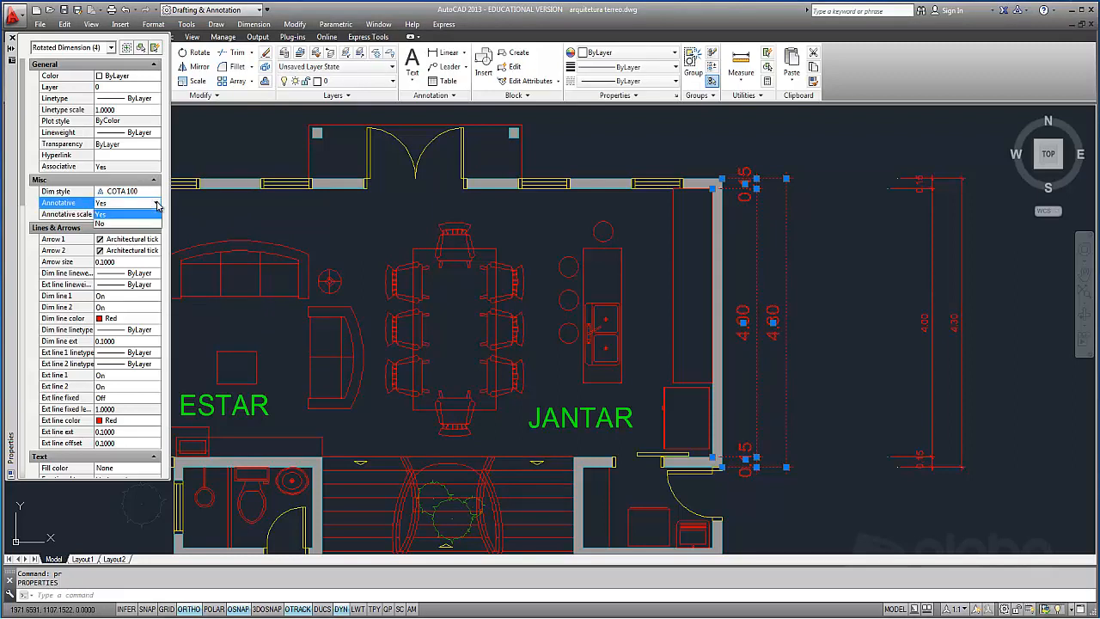
{"action": "left_click", "coordinate": [107, 224]}
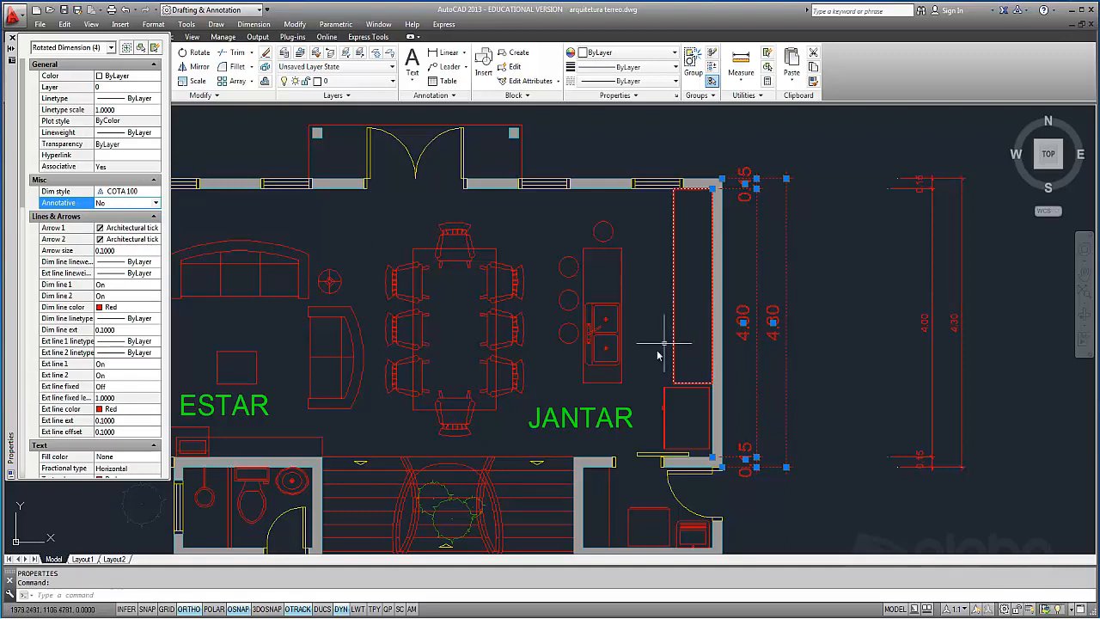
{"action": "key", "text": "Escape"}
Step: Select the JANTAR label and review its Annotative options and object scale list
{"action": "left_click", "coordinate": [580, 417]}
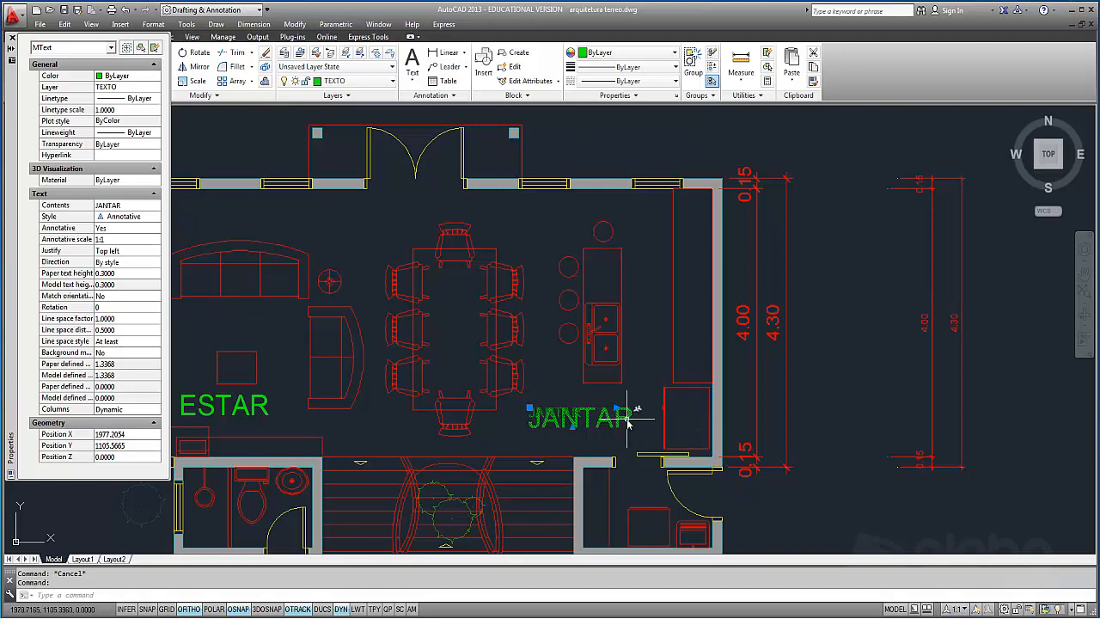
{"action": "key", "text": "Escape"}
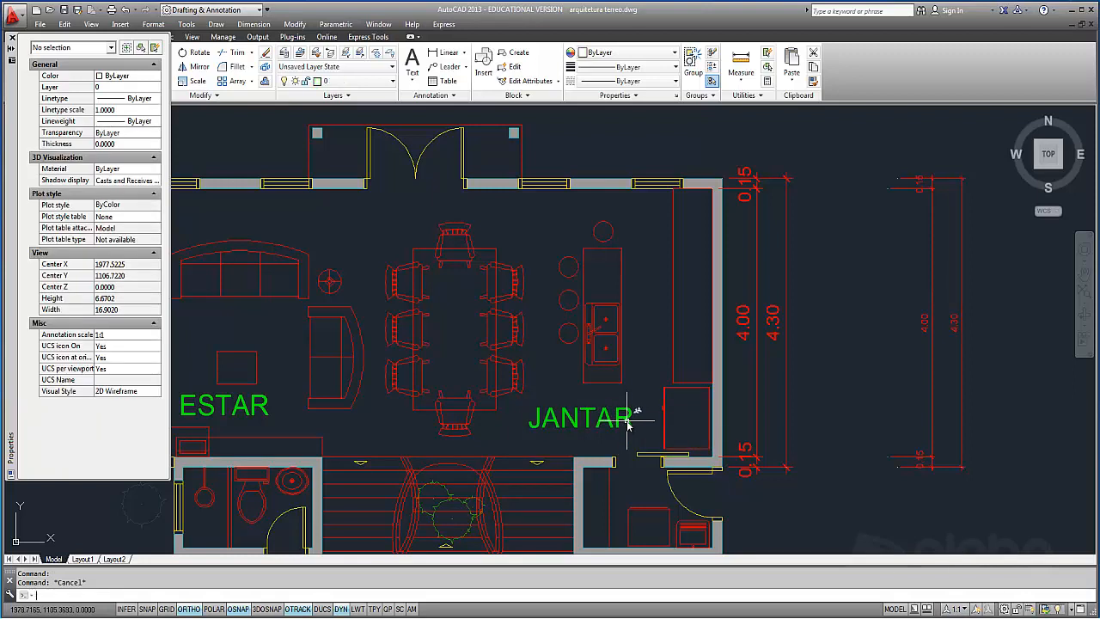
{"action": "left_click", "coordinate": [629, 418]}
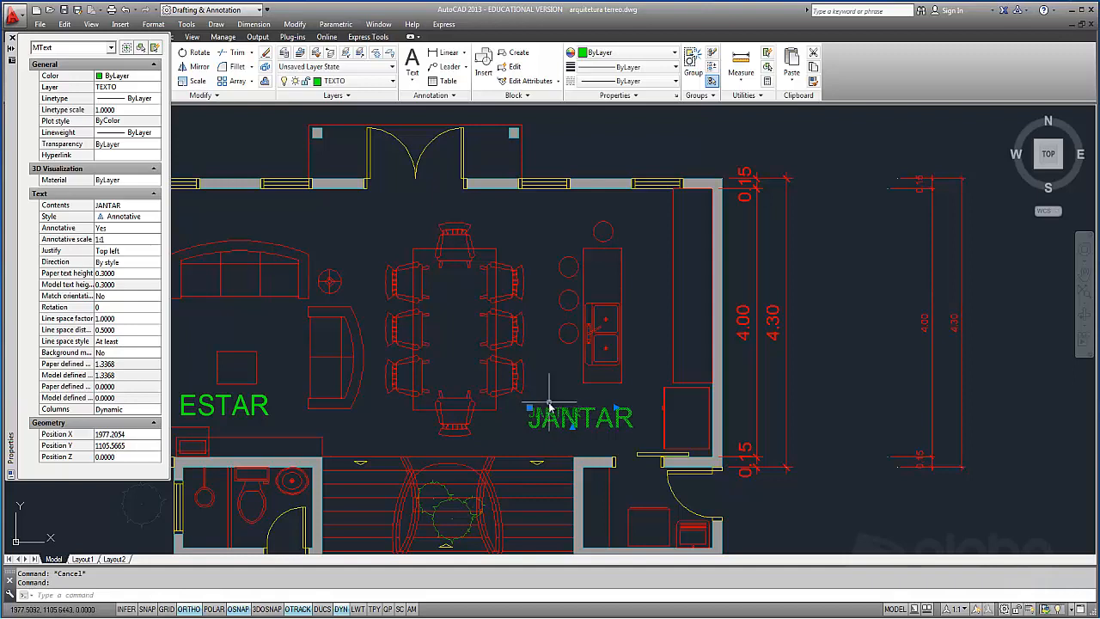
{"action": "left_click", "coordinate": [113, 231]}
{"action": "left_click", "coordinate": [130, 229]}
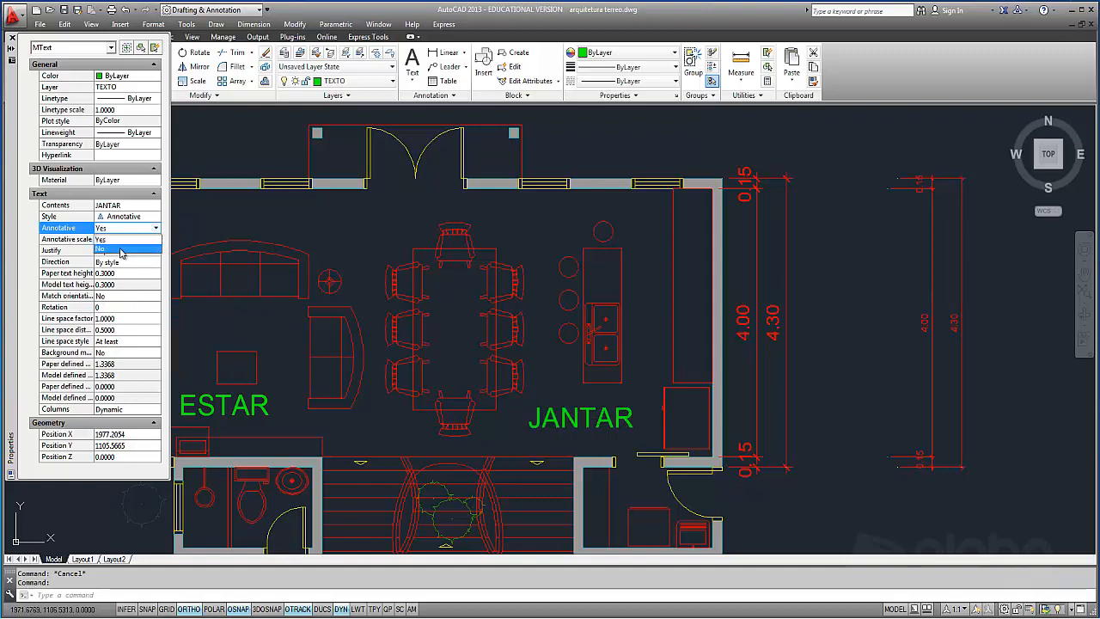
{"action": "left_click", "coordinate": [126, 227]}
{"action": "left_click", "coordinate": [118, 242]}
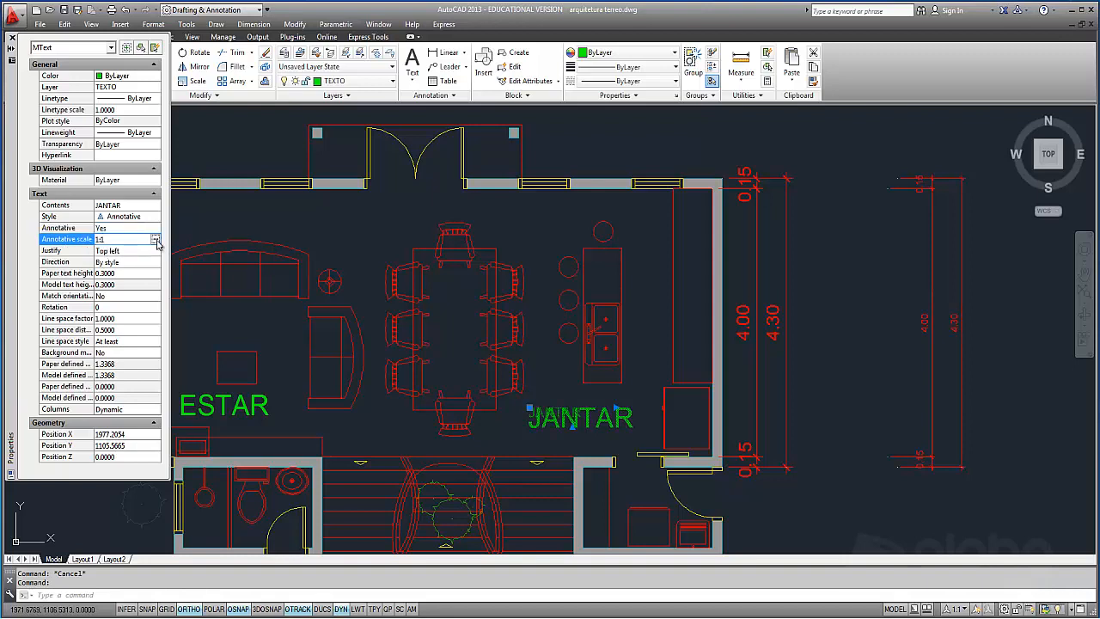
{"action": "left_click", "coordinate": [156, 240]}
{"action": "left_click", "coordinate": [228, 225]}
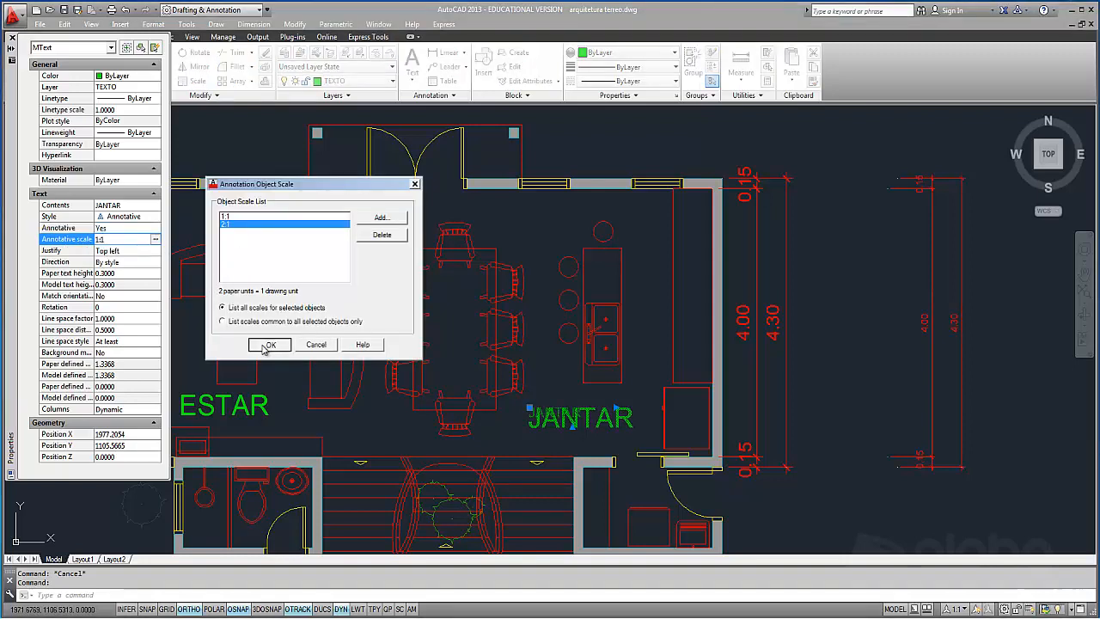
{"action": "left_click", "coordinate": [266, 344]}
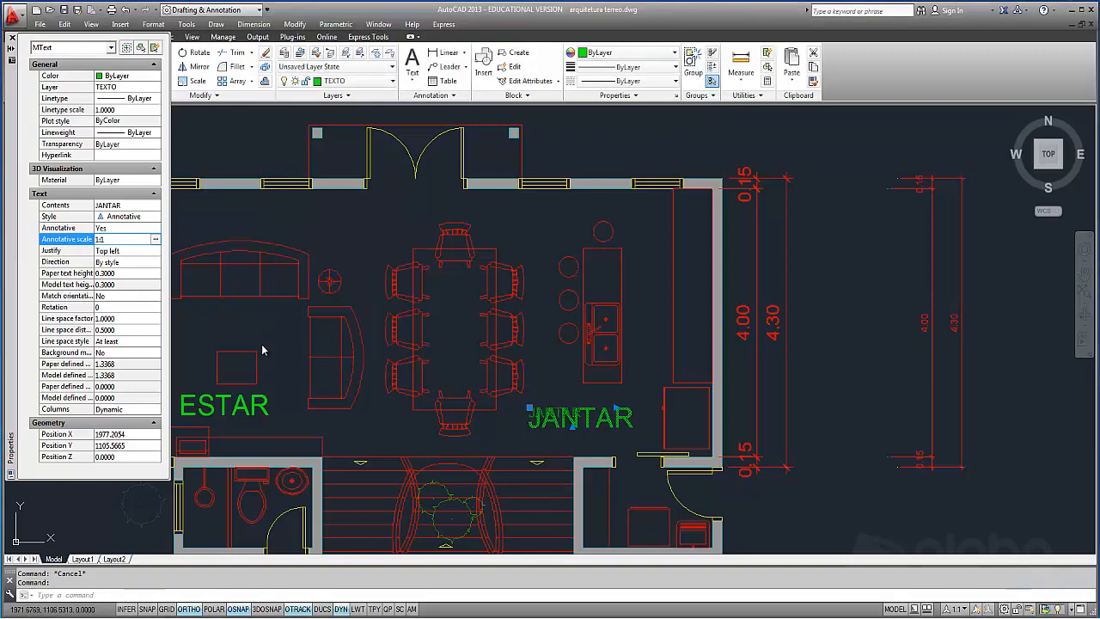
Step: Delete the 2:1 scale from the JANTAR label's object scale list
{"action": "left_click", "coordinate": [155, 240]}
{"action": "left_click", "coordinate": [224, 225]}
{"action": "left_click", "coordinate": [383, 237]}
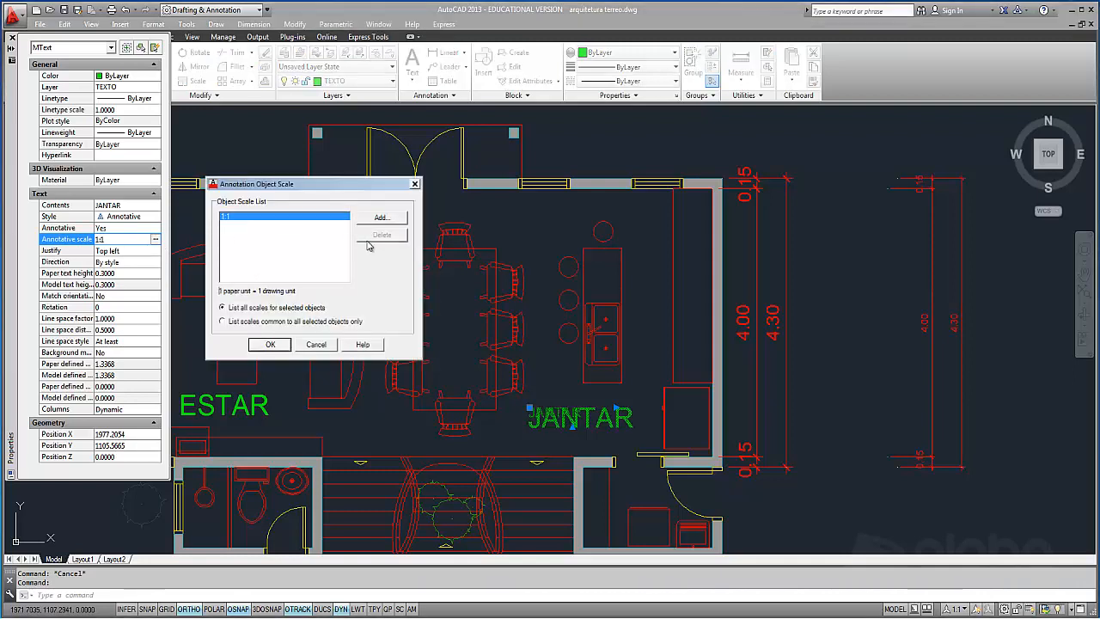
{"action": "left_click", "coordinate": [269, 345]}
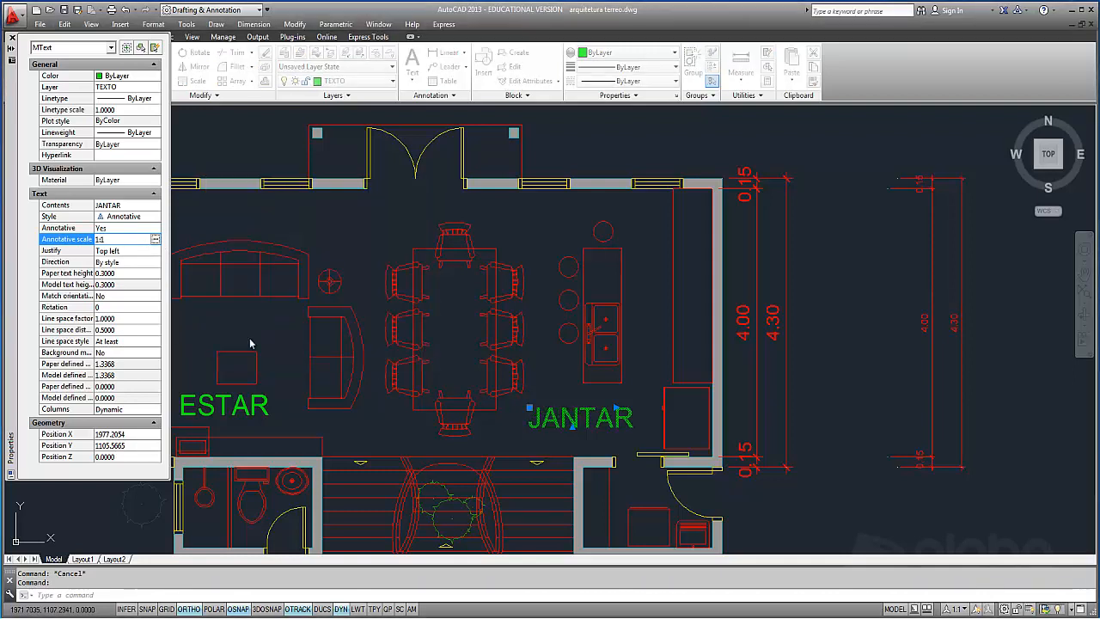
Step: Set the JANTAR label's Annotative property to No, then close the properties and clear the selection
{"action": "left_click", "coordinate": [116, 228]}
{"action": "left_click", "coordinate": [126, 229]}
{"action": "left_click", "coordinate": [119, 247]}
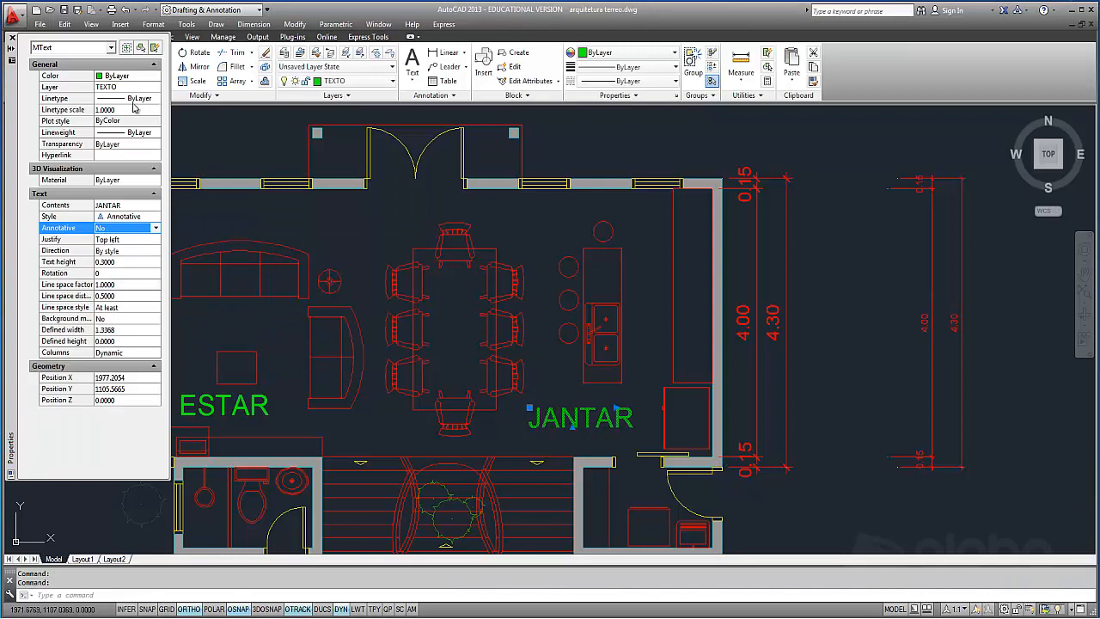
{"action": "left_click", "coordinate": [12, 38]}
{"action": "key", "text": "Escape"}
{"action": "key", "text": "Escape"}
Step: Delete the separate set of smaller dimensions standing away from the plan, east of the outer-wall dimensions
{"action": "scroll", "coordinate": [570, 297], "scroll_direction": "down", "scroll_amount": 4}
{"action": "scroll", "coordinate": [612, 296], "scroll_direction": "up", "scroll_amount": 2}
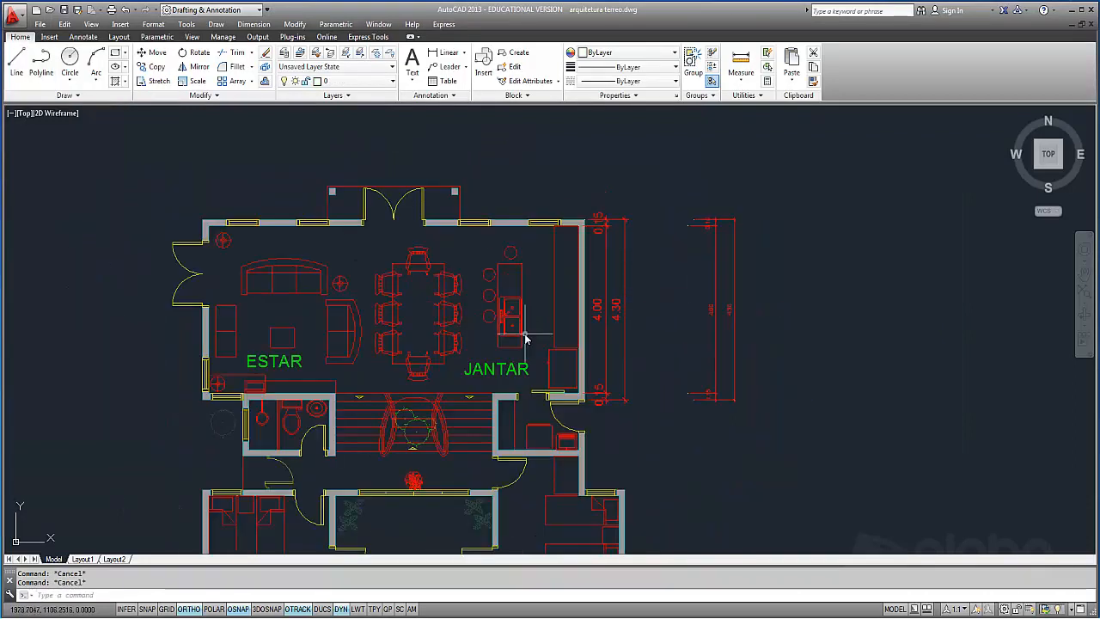
{"action": "left_click", "coordinate": [808, 423]}
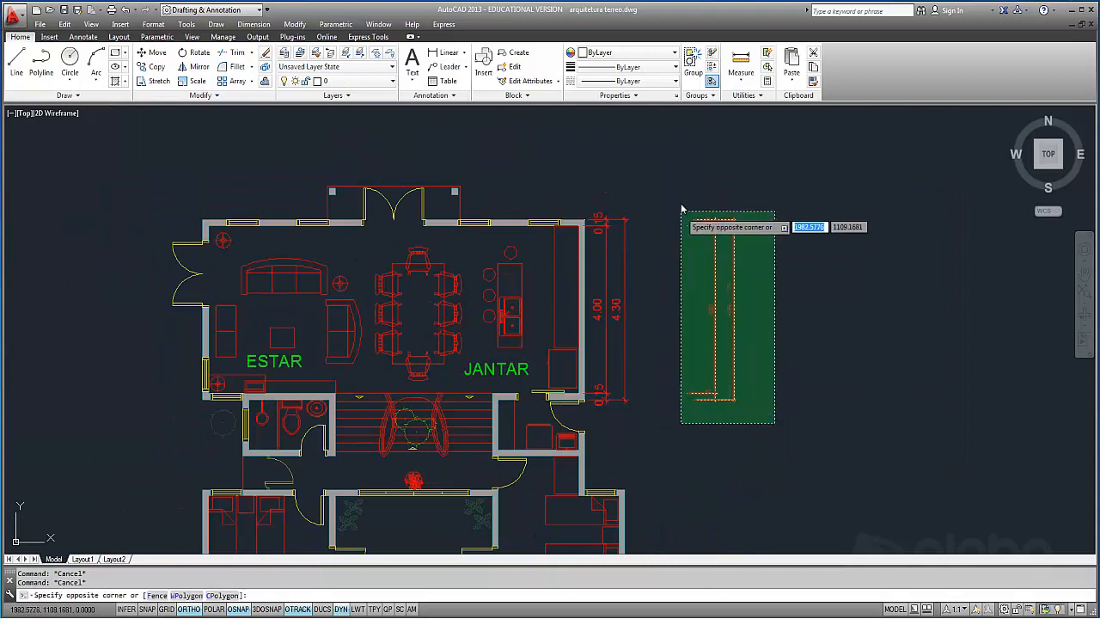
{"action": "left_click", "coordinate": [688, 169]}
{"action": "key", "text": "Delete"}
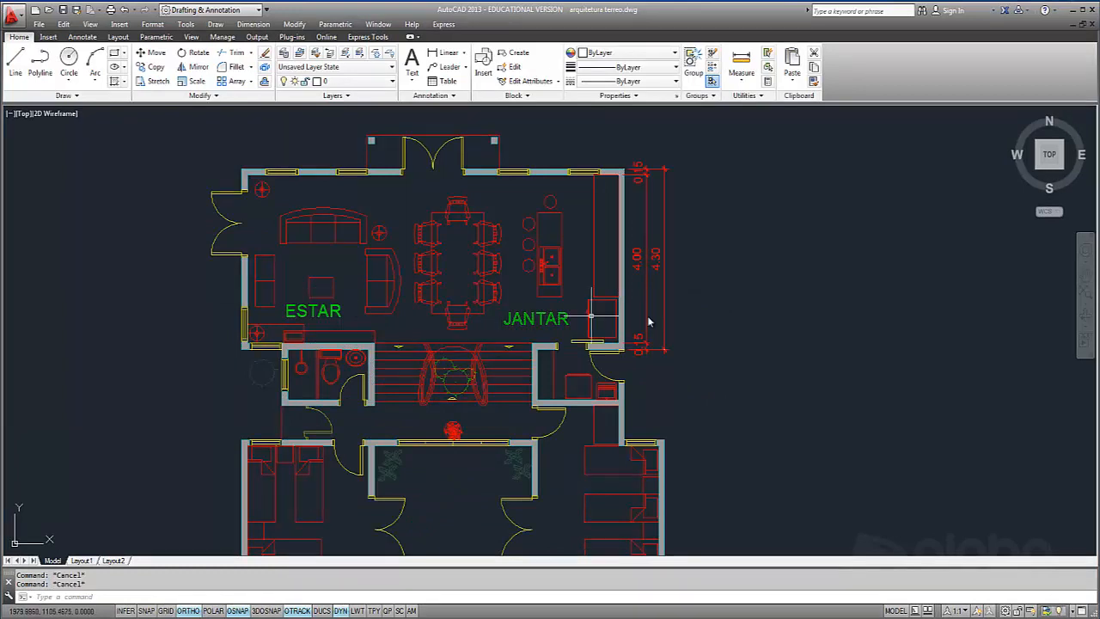
Step: Highlight the four remaining outer-wall dimensions briefly, then set the current annotation scale to 1:100
{"action": "left_click", "coordinate": [690, 344]}
{"action": "left_click", "coordinate": [640, 155]}
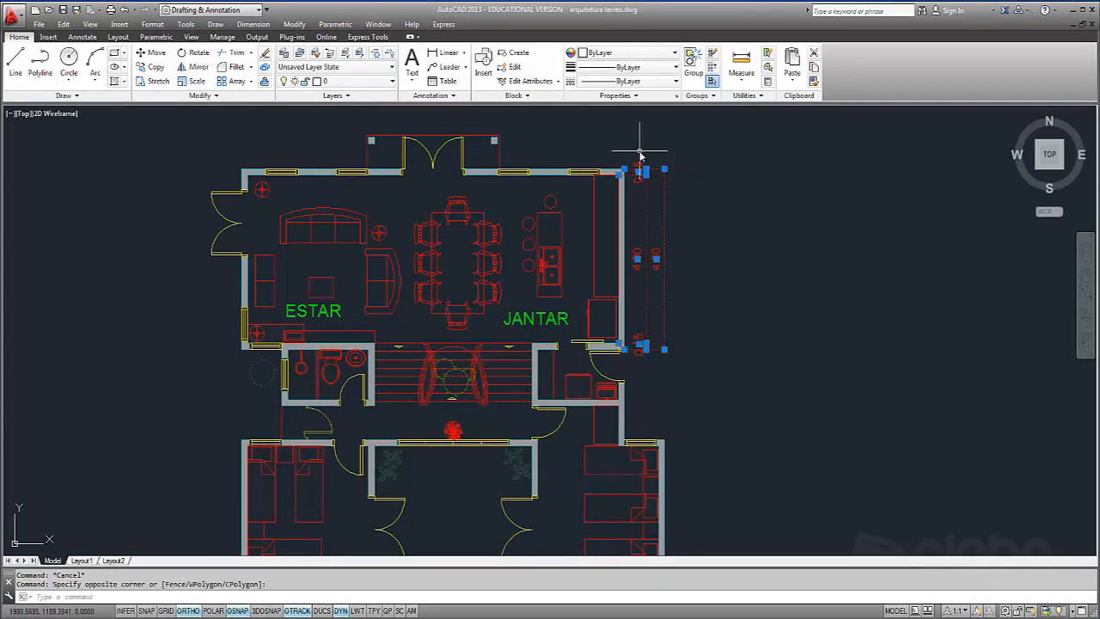
{"action": "key", "text": "Escape"}
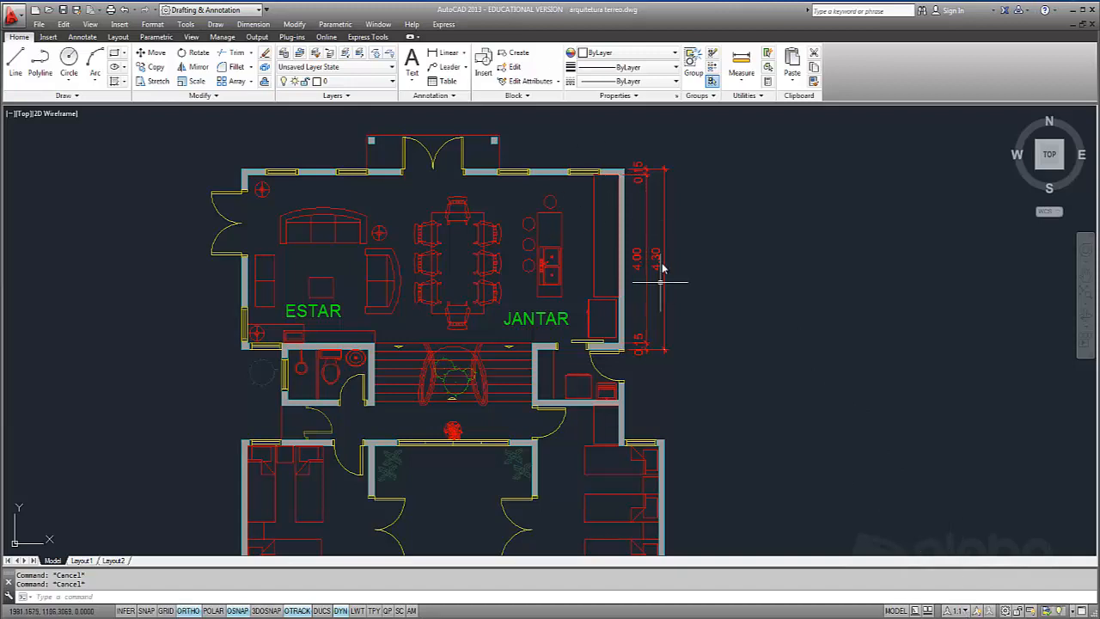
{"action": "left_click", "coordinate": [965, 612]}
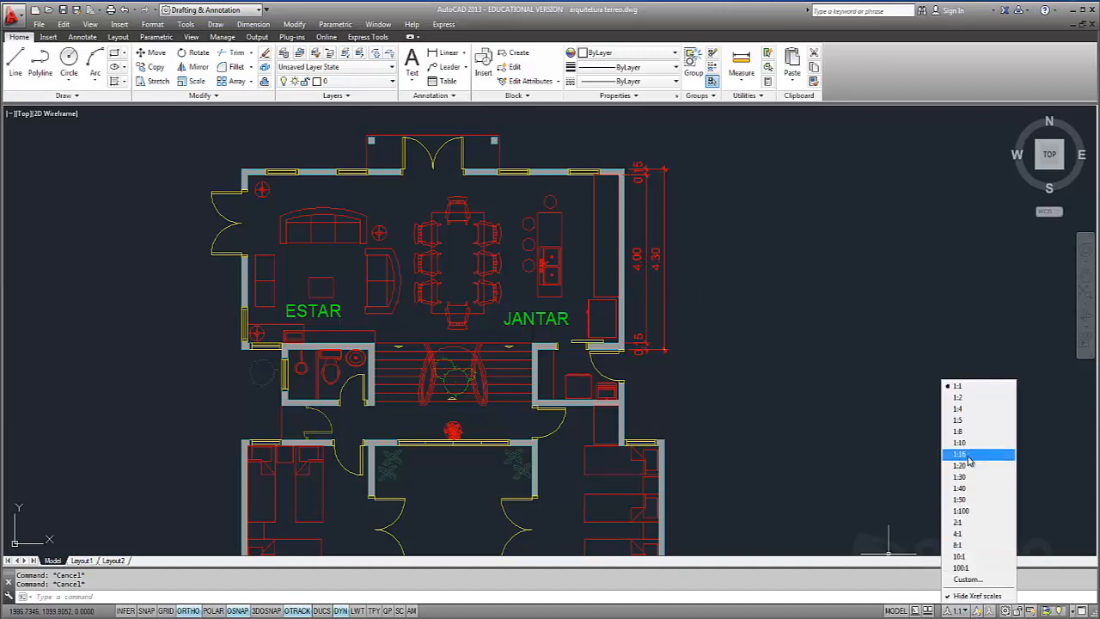
{"action": "left_click", "coordinate": [961, 511]}
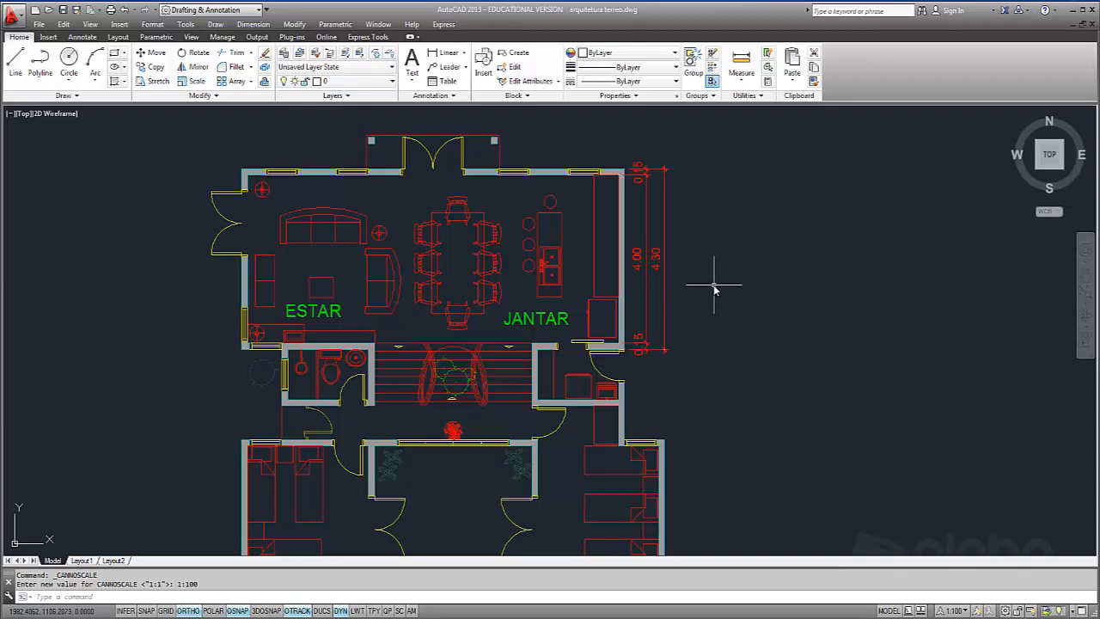
Step: Check the properties of the four outer-wall dimensions, include the JANTAR label in the selection, then deselect everything
{"action": "type", "text": "pr"}
{"action": "key", "text": "Return"}
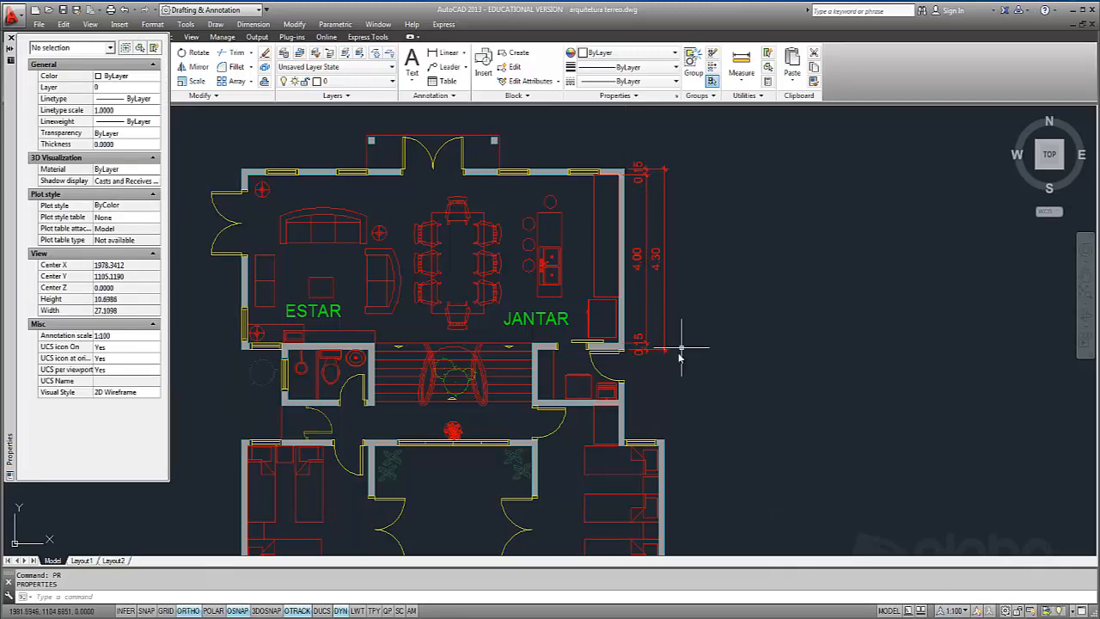
{"action": "left_click", "coordinate": [697, 370]}
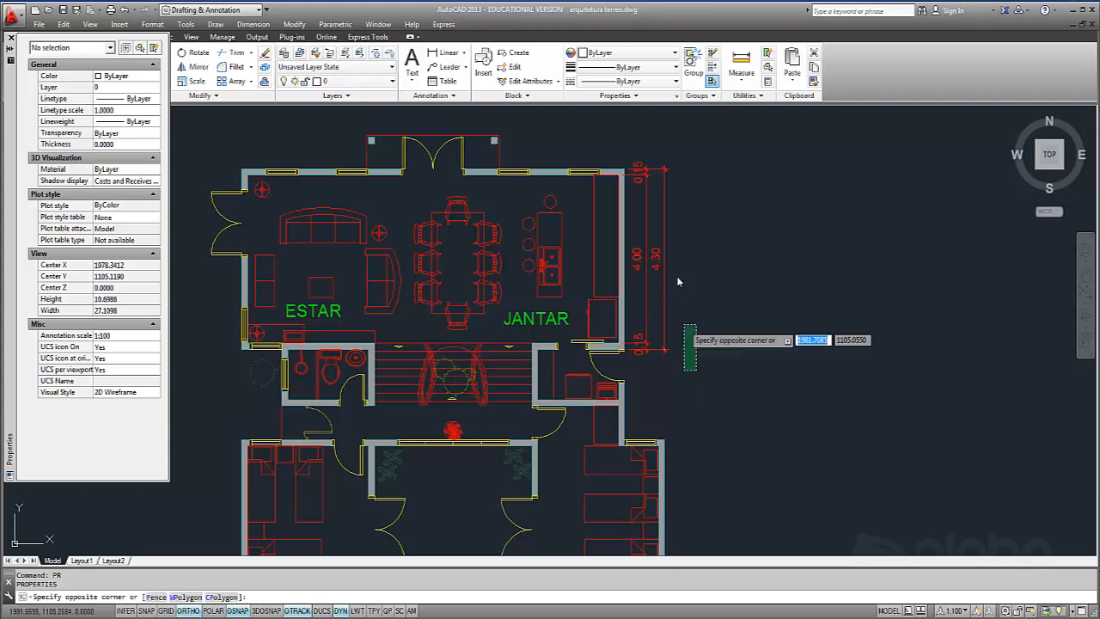
{"action": "left_click", "coordinate": [637, 143]}
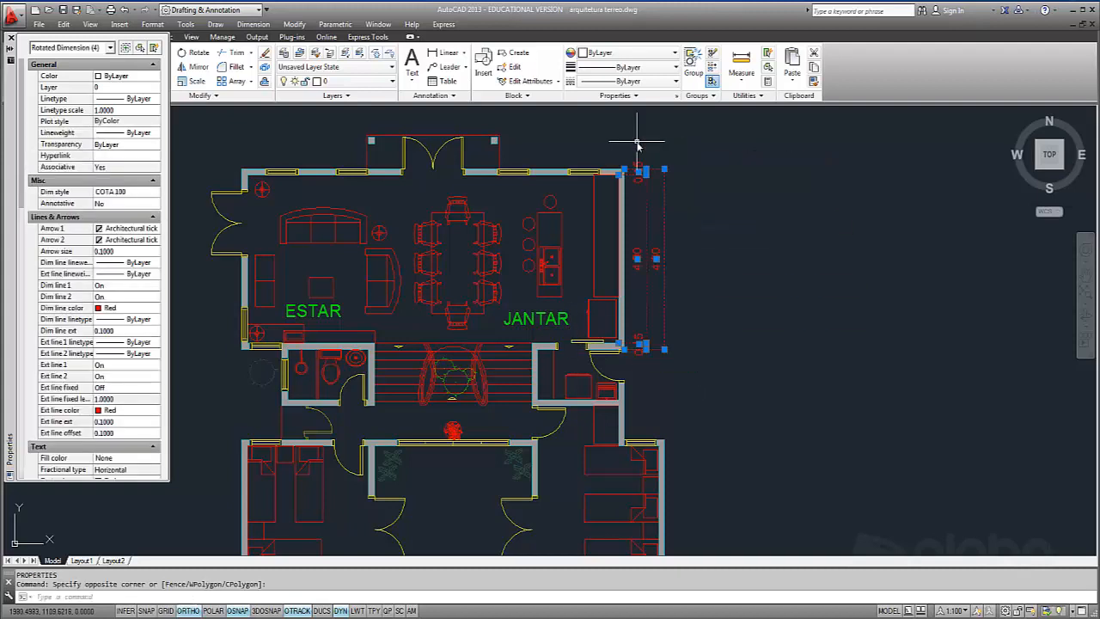
{"action": "left_click", "coordinate": [556, 323]}
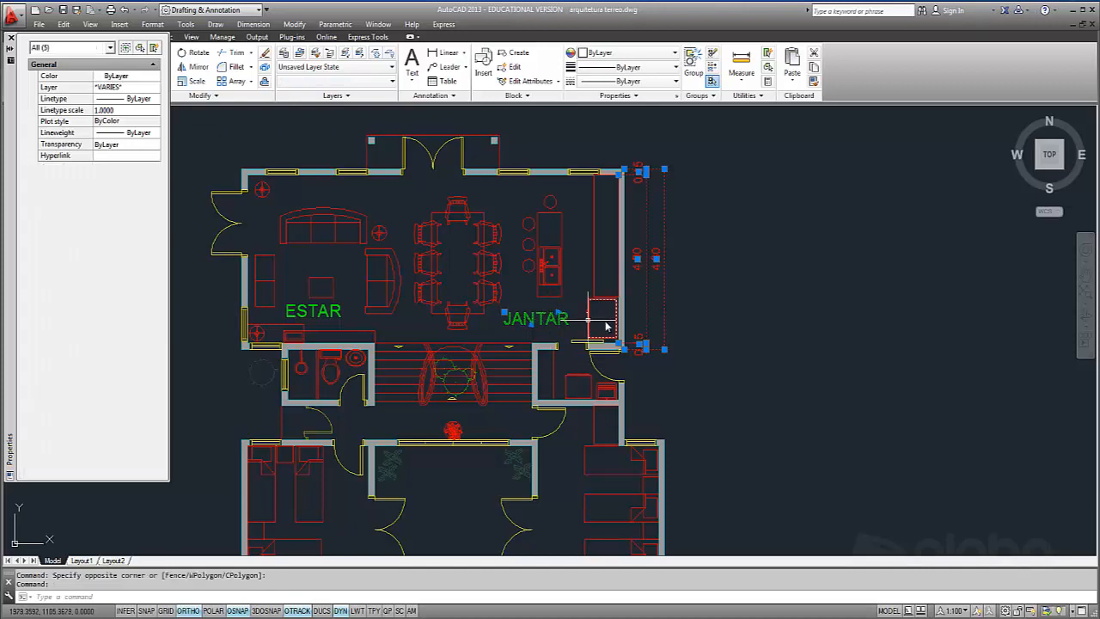
{"action": "key", "text": "Escape"}
Step: Select only the four outer-wall dimensions and set their Annotative property to Yes
{"action": "left_click", "coordinate": [698, 379]}
{"action": "left_click", "coordinate": [645, 143]}
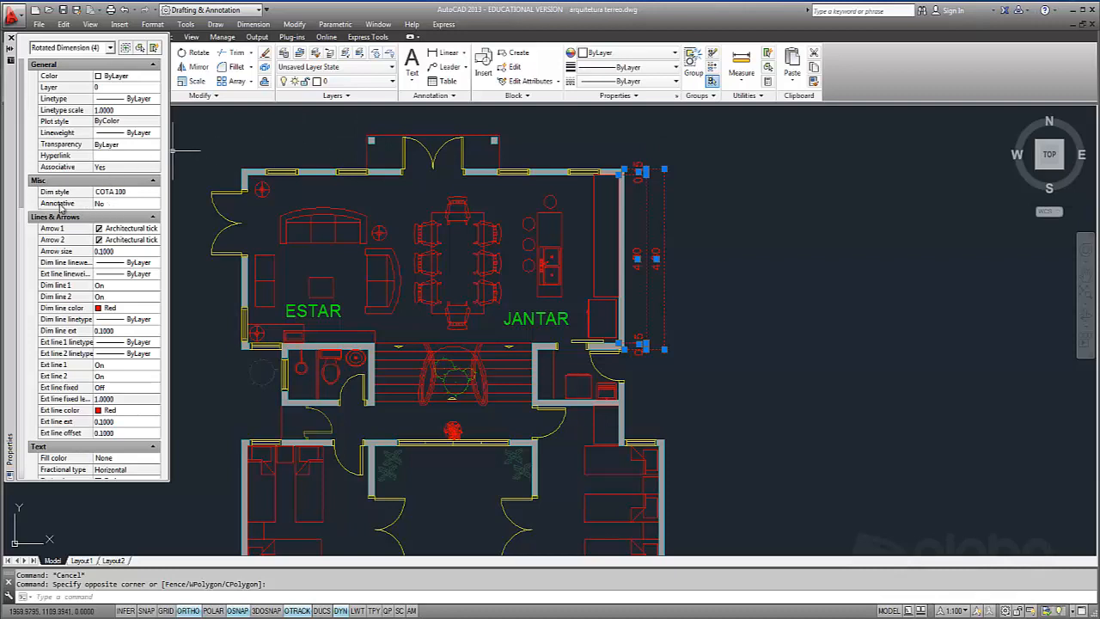
{"action": "left_click", "coordinate": [130, 206]}
{"action": "left_click", "coordinate": [155, 205]}
{"action": "left_click", "coordinate": [109, 217]}
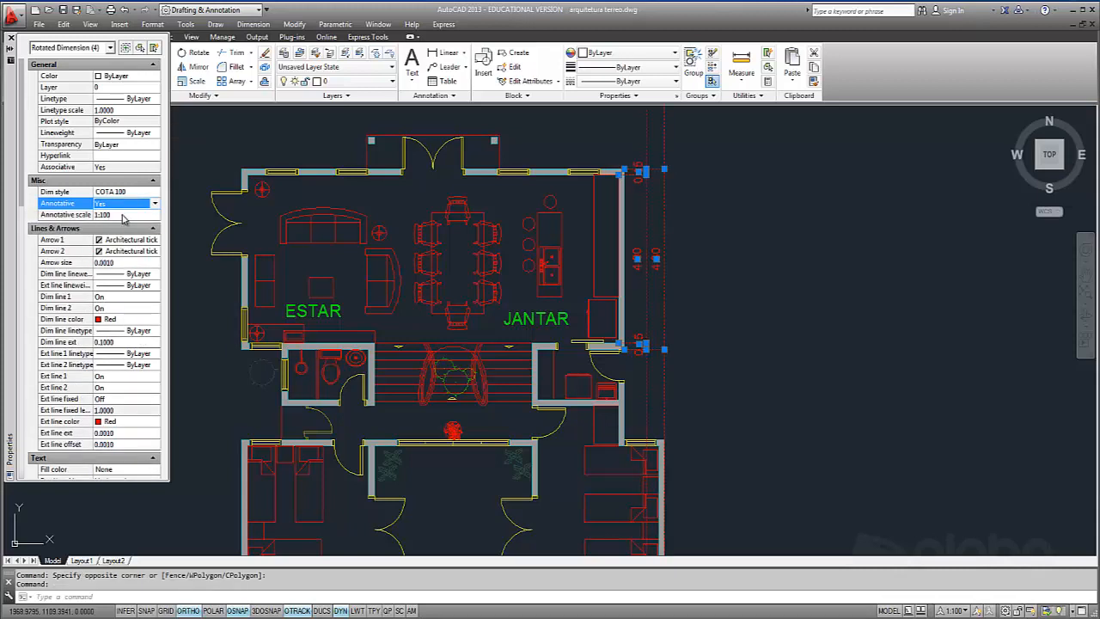
Step: Add the 1:50 and 1:20 scales to the annotation object scales of the four outer-wall dimensions
{"action": "left_click", "coordinate": [127, 215]}
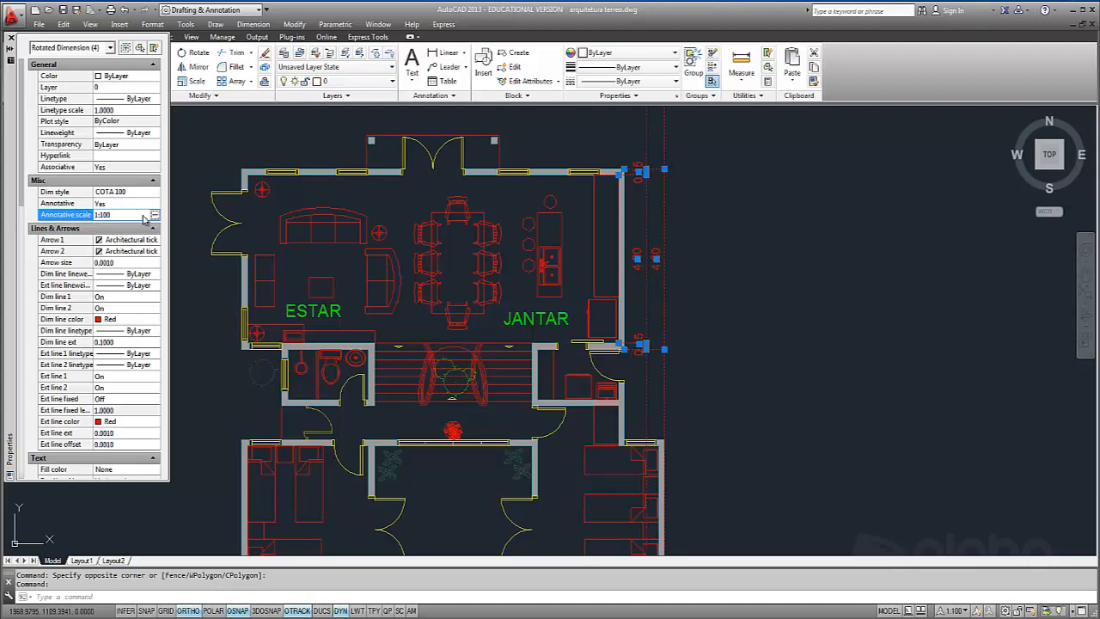
{"action": "left_click", "coordinate": [155, 215]}
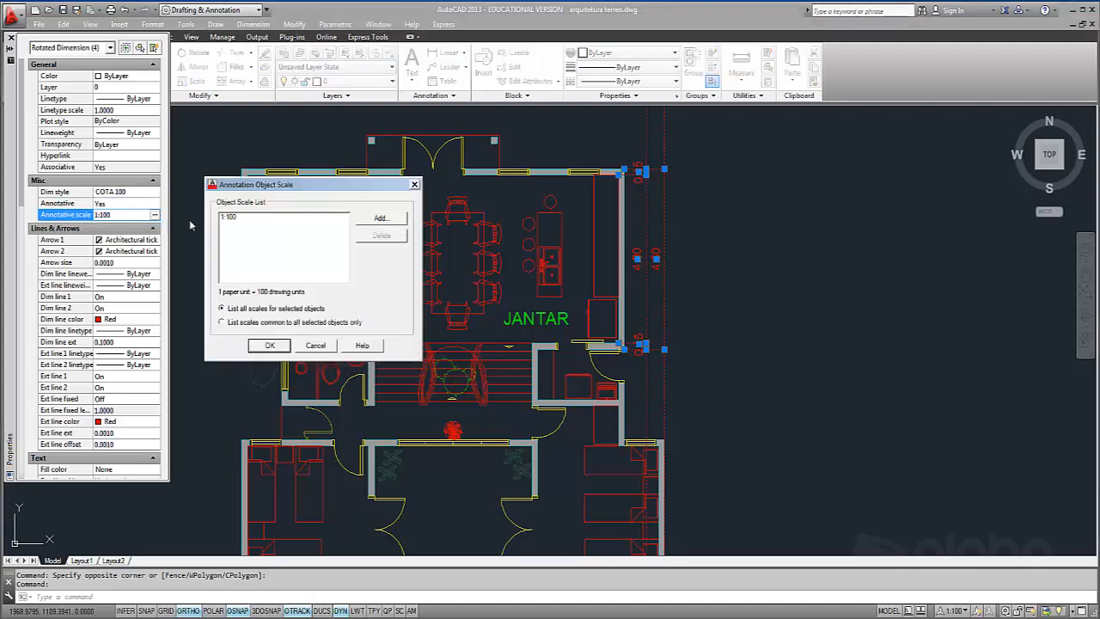
{"action": "left_click", "coordinate": [388, 219]}
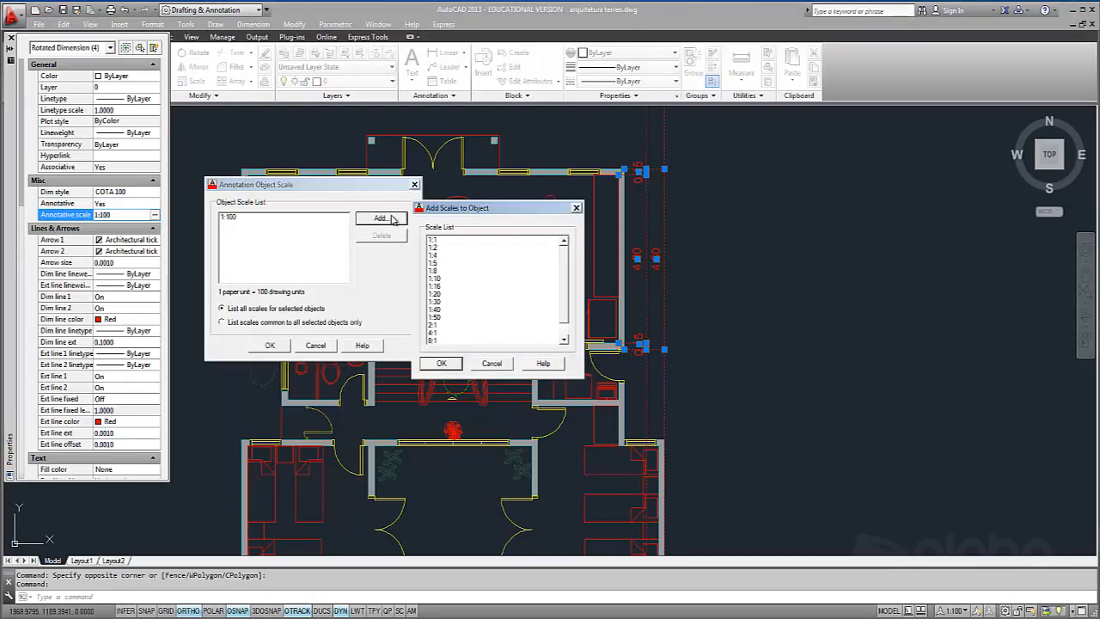
{"action": "left_click", "coordinate": [442, 317]}
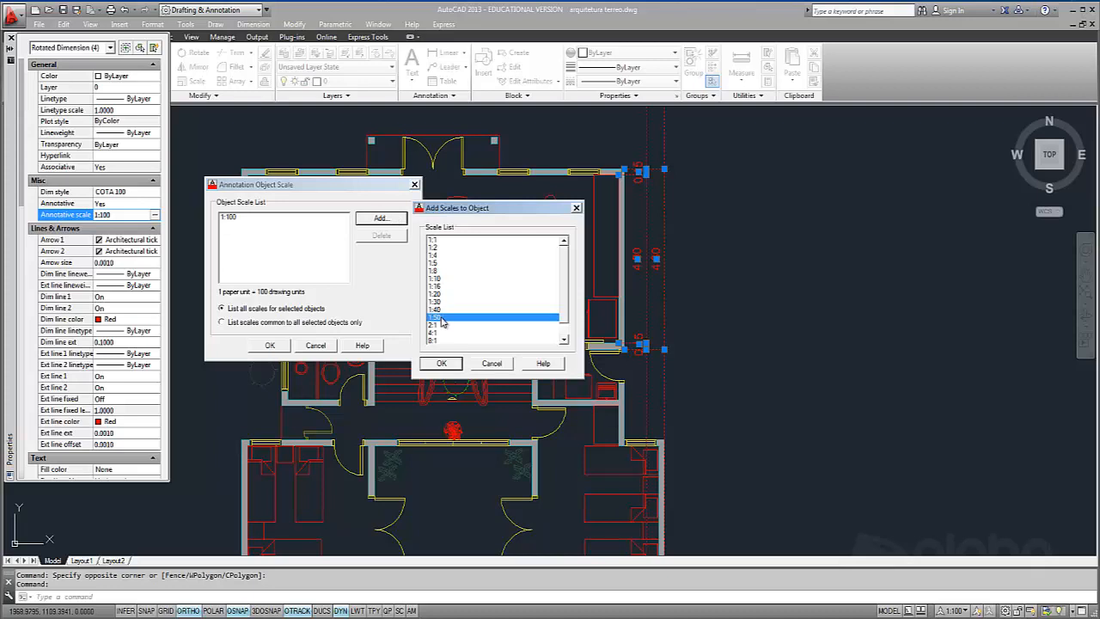
{"action": "left_click", "coordinate": [442, 363]}
{"action": "left_click", "coordinate": [383, 220]}
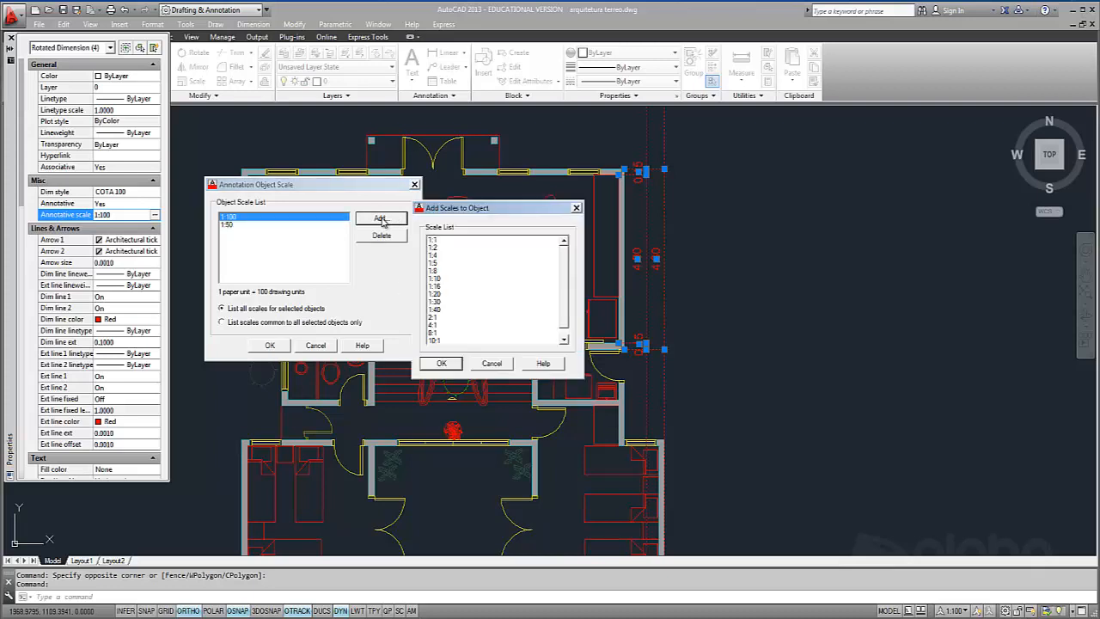
{"action": "left_click", "coordinate": [438, 294]}
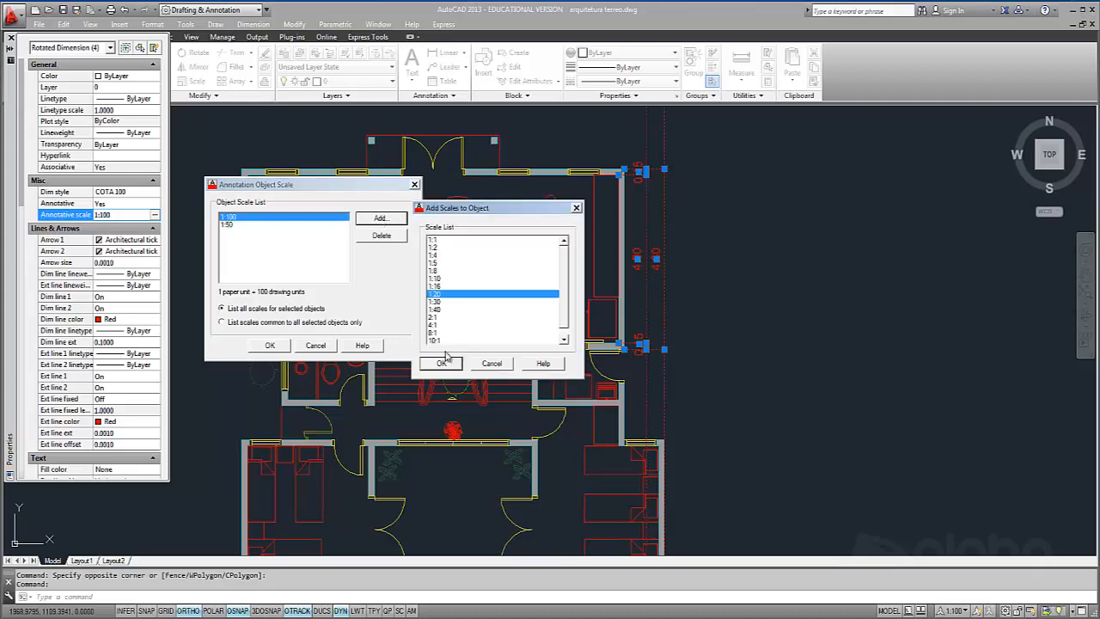
{"action": "left_click", "coordinate": [442, 364]}
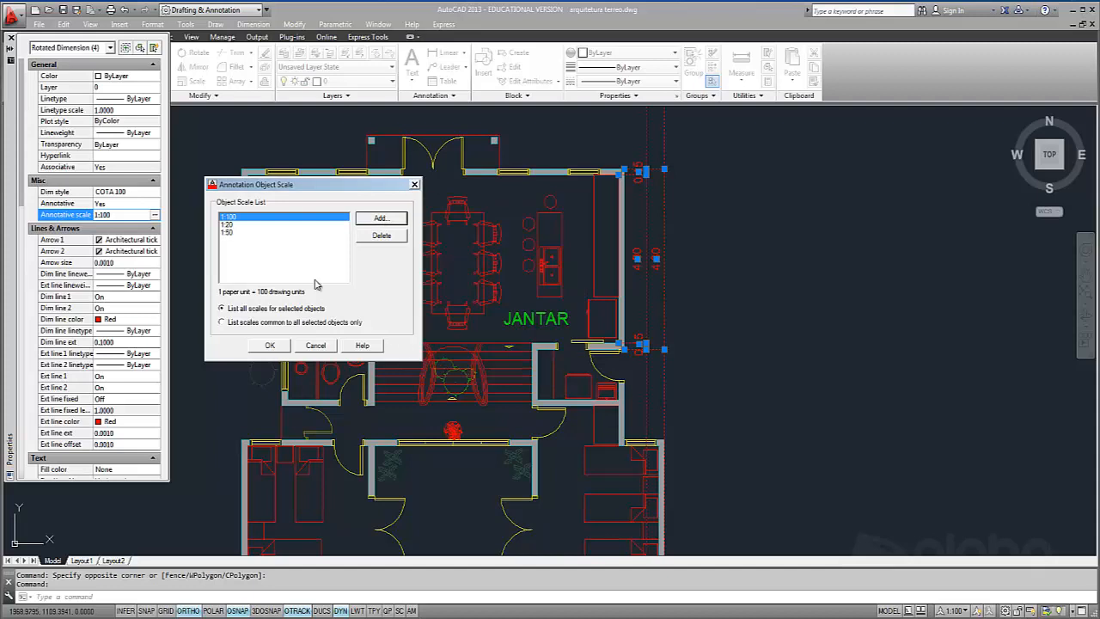
{"action": "left_click", "coordinate": [269, 345]}
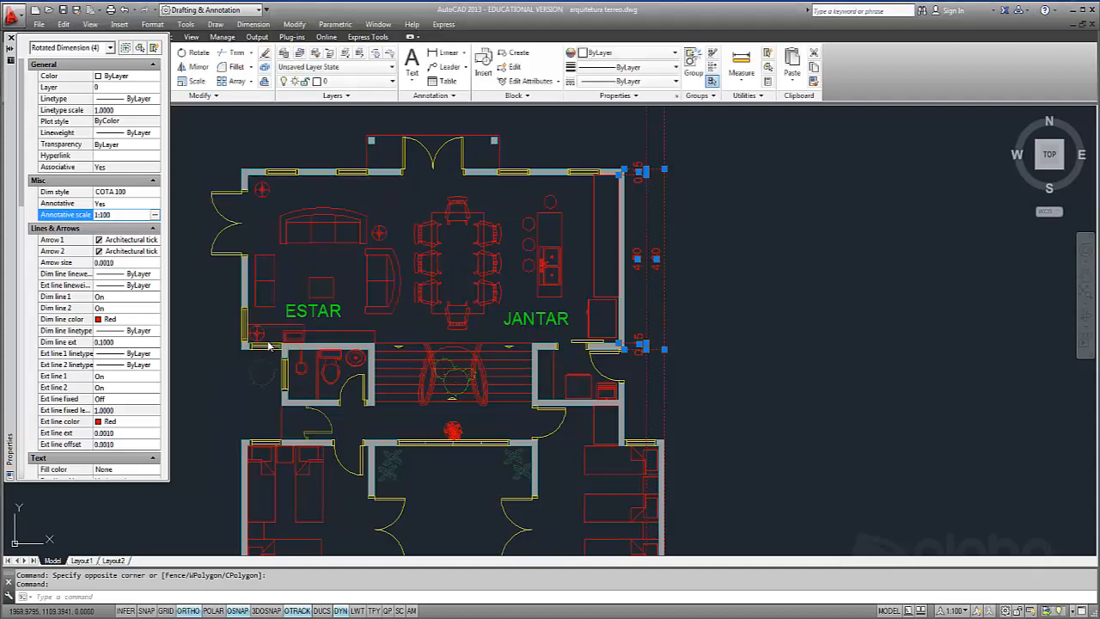
Step: Examine the overlong dimension lines by inspecting the overall outer-wall dimension and the inner 4.00 dimension individually, then deselect them
{"action": "scroll", "coordinate": [600, 349], "scroll_direction": "down", "scroll_amount": 5}
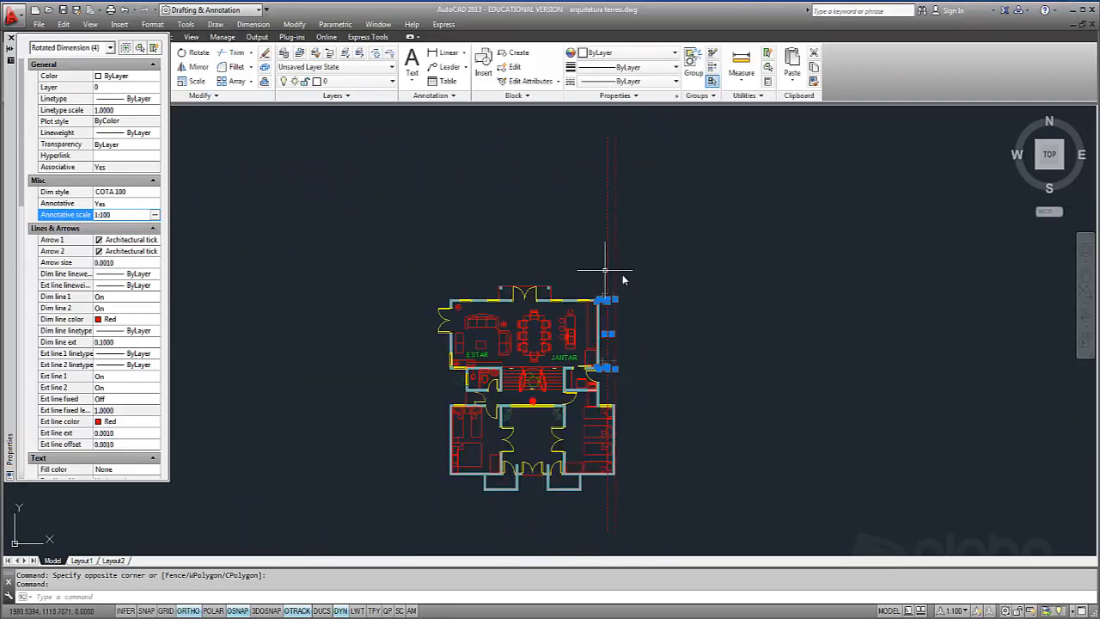
{"action": "scroll", "coordinate": [607, 296], "scroll_direction": "up", "scroll_amount": 6}
{"action": "key", "text": "Escape"}
{"action": "key", "text": "Escape"}
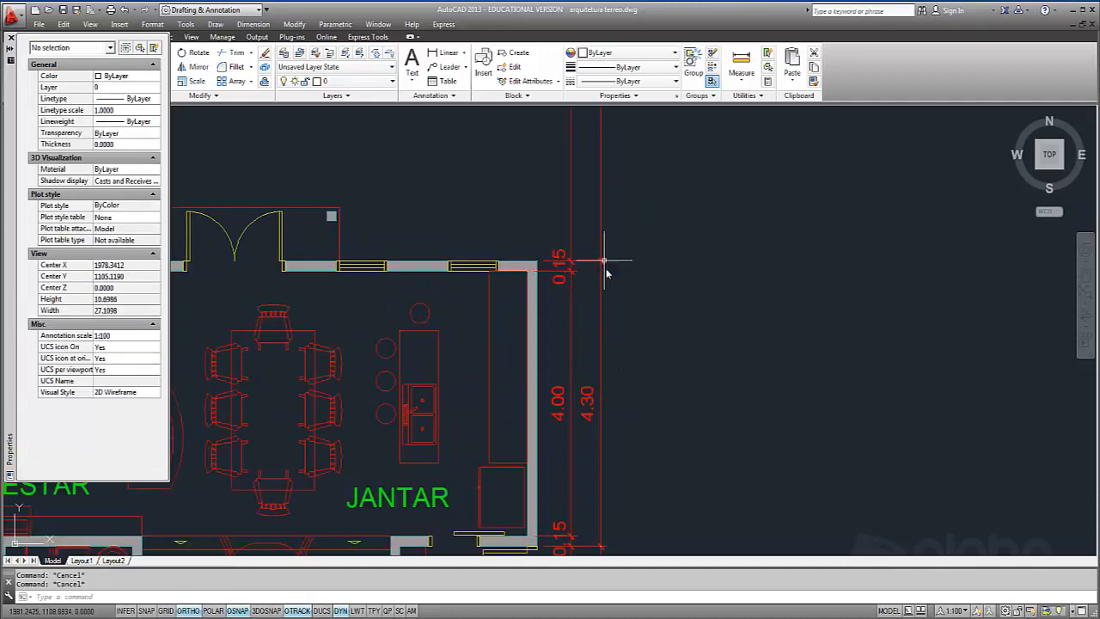
{"action": "left_click", "coordinate": [602, 277]}
{"action": "scroll", "coordinate": [574, 256], "scroll_direction": "down", "scroll_amount": 5}
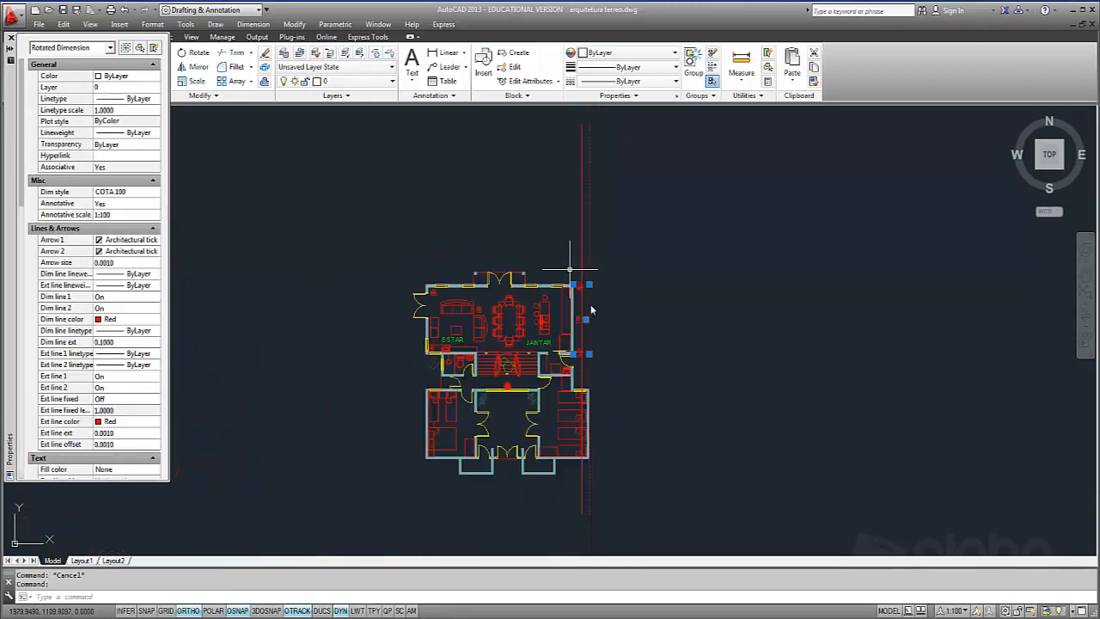
{"action": "scroll", "coordinate": [581, 294], "scroll_direction": "up", "scroll_amount": 5}
{"action": "key", "text": "Escape"}
{"action": "left_click", "coordinate": [582, 296]}
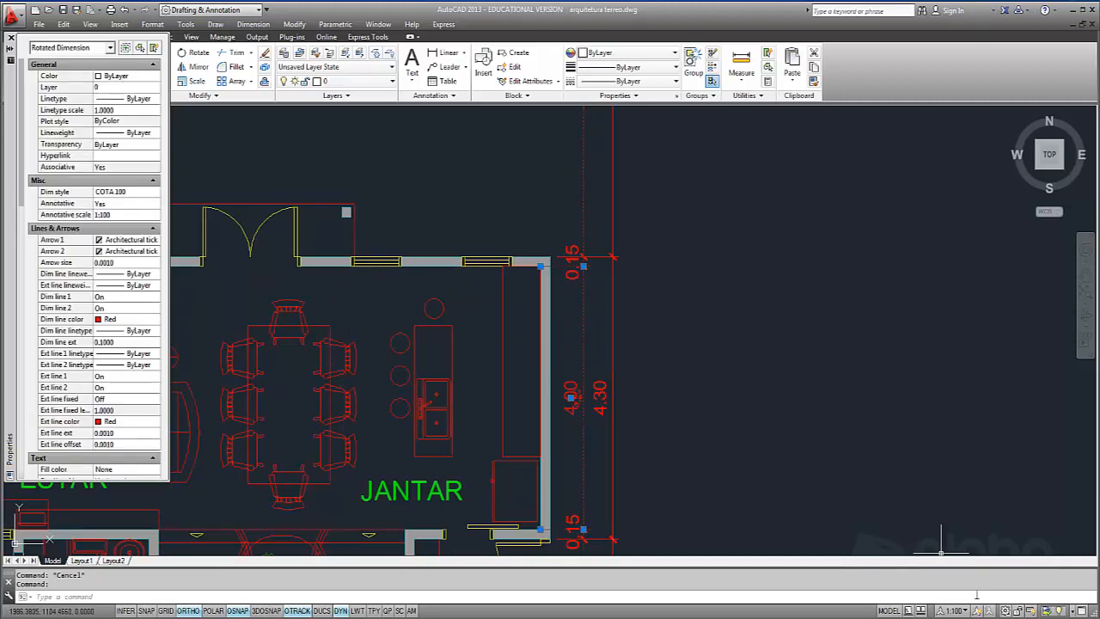
{"action": "key", "text": "Escape"}
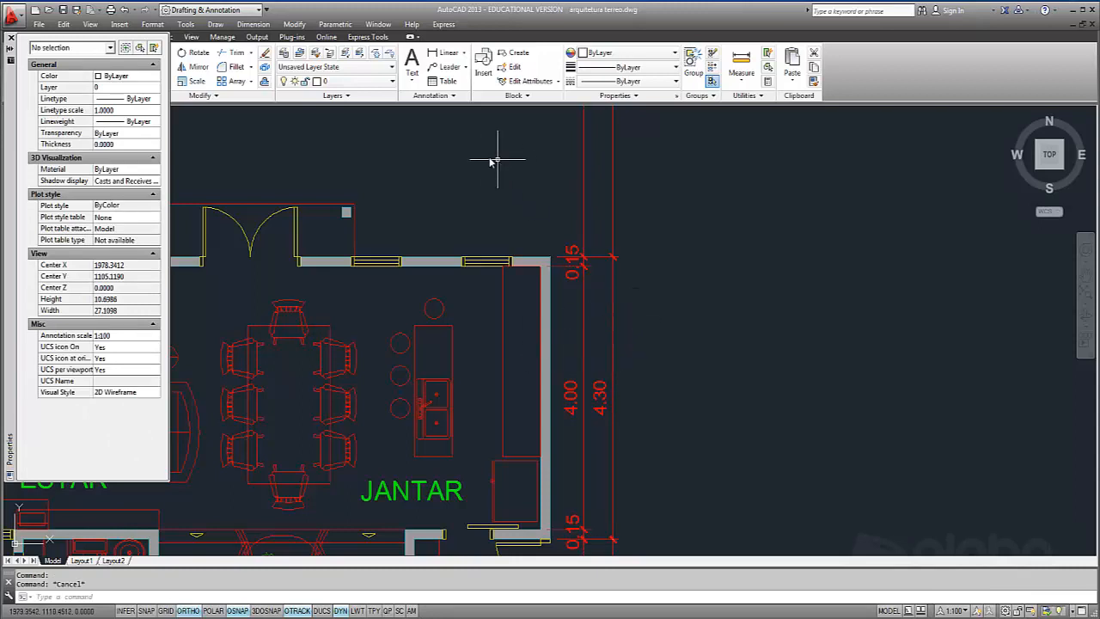
Step: Modify the COTA 100 dimension style so that its dimension lines extend 0 beyond the ticks
{"action": "left_click", "coordinate": [456, 95]}
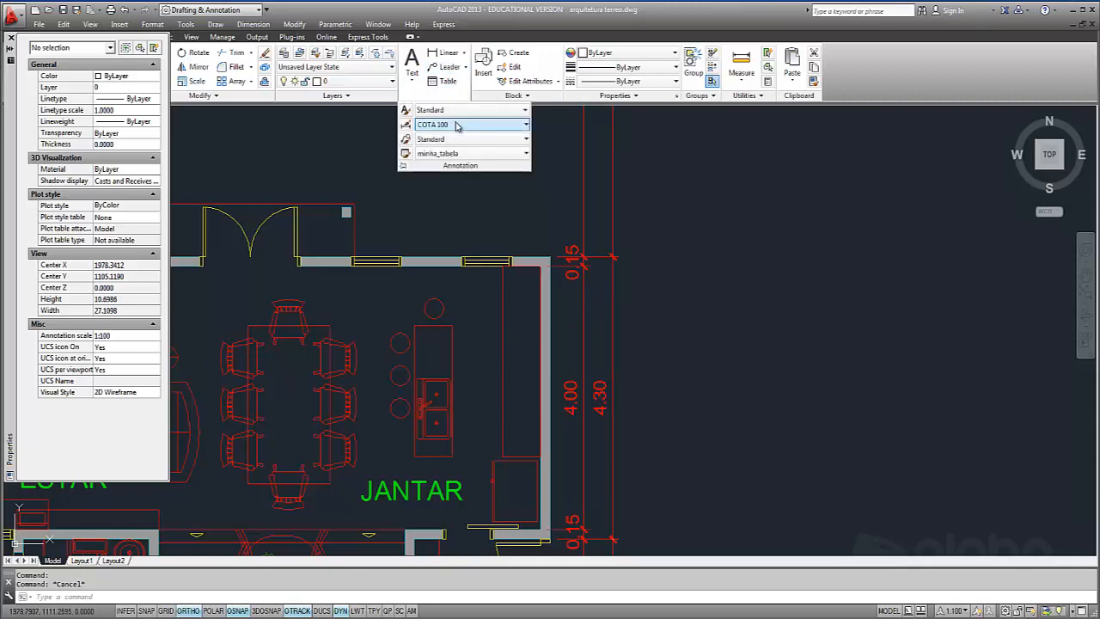
{"action": "left_click", "coordinate": [405, 128]}
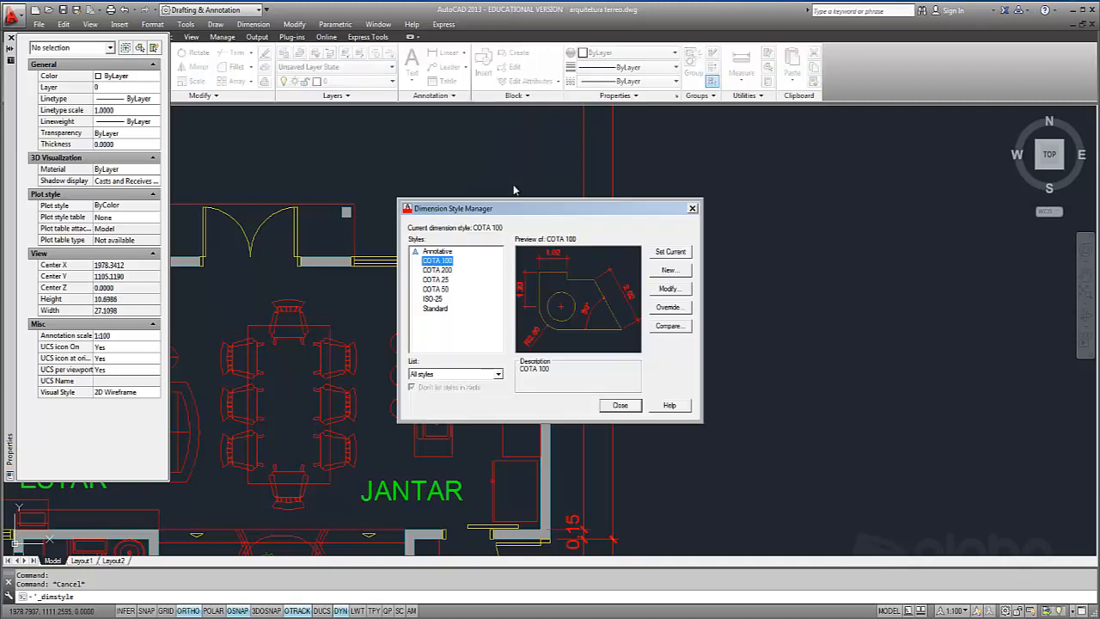
{"action": "left_click", "coordinate": [670, 289]}
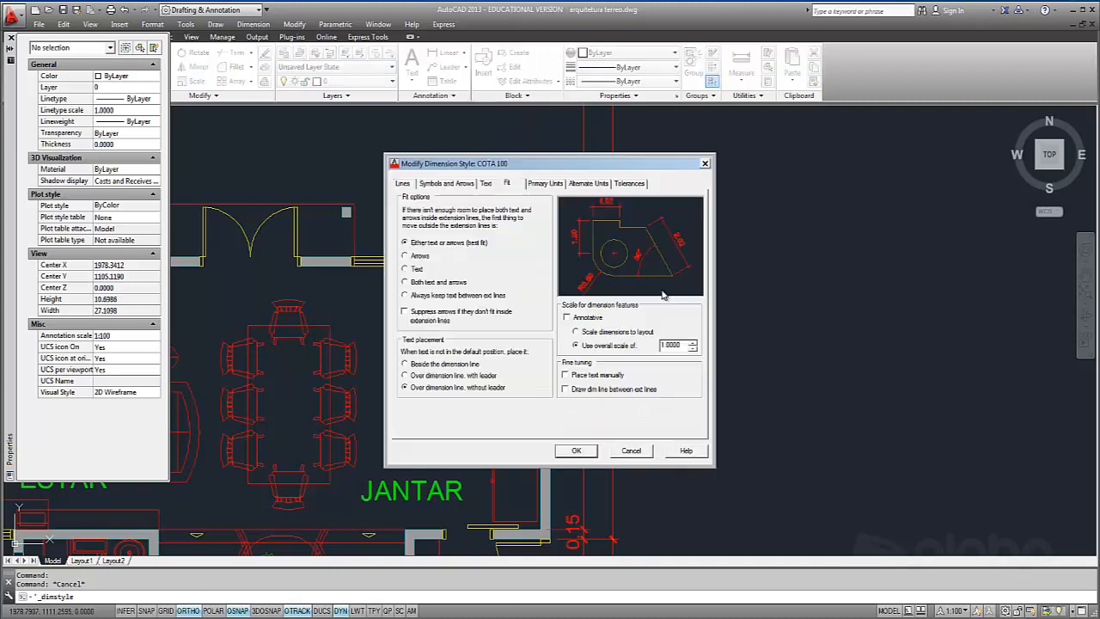
{"action": "left_click", "coordinate": [446, 184]}
{"action": "left_click", "coordinate": [398, 184]}
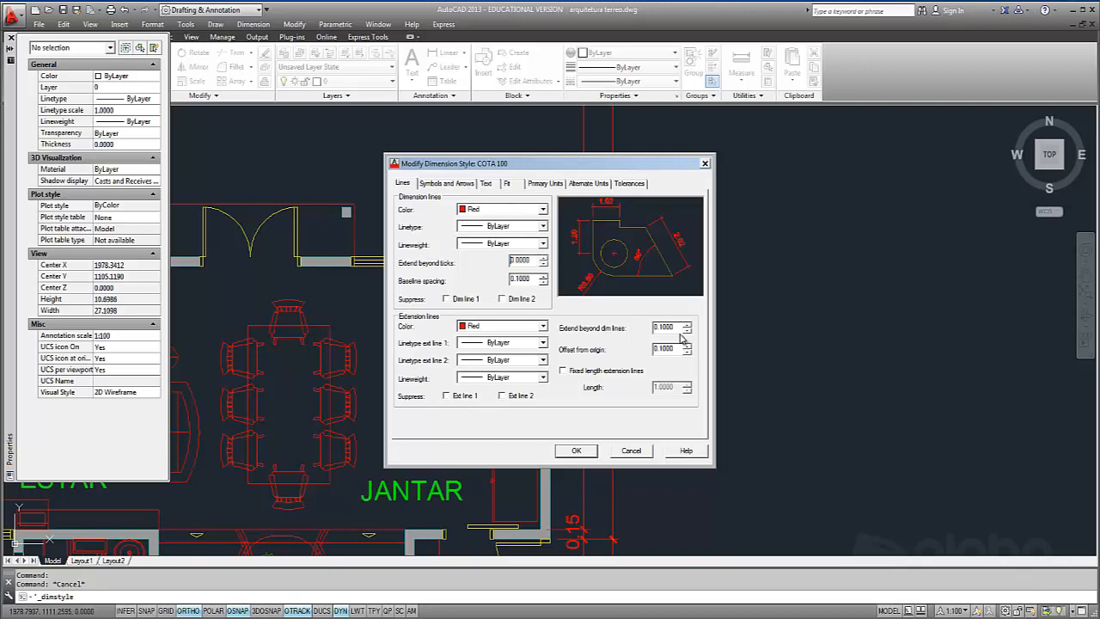
{"action": "left_click_drag", "start_coordinate": [679, 327], "coordinate": [632, 332]}
{"action": "left_click", "coordinate": [576, 451]}
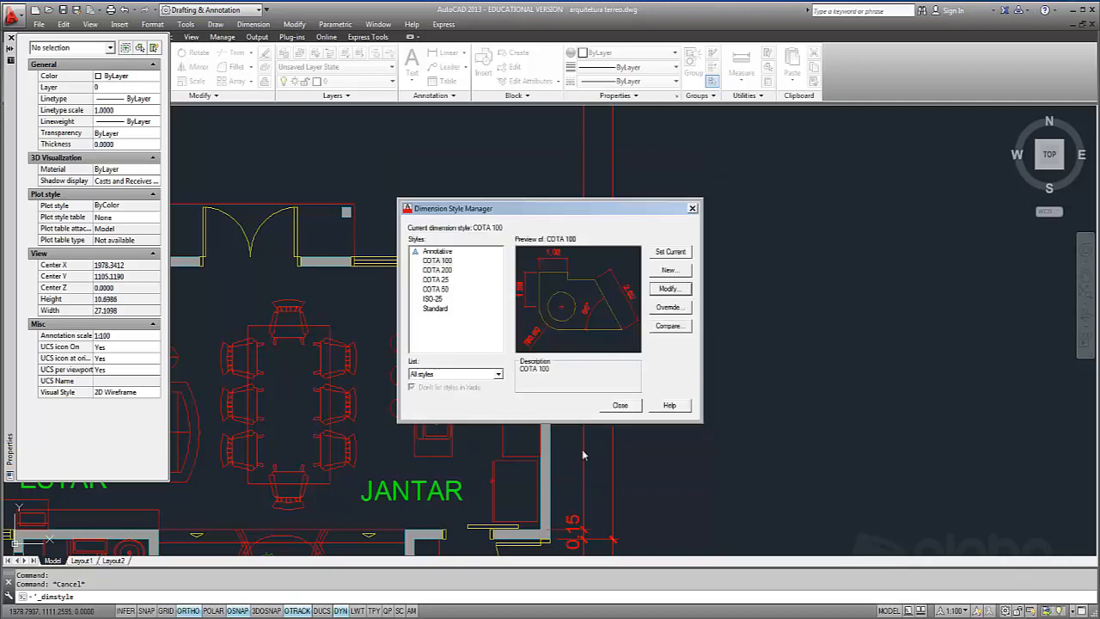
{"action": "left_click", "coordinate": [620, 406]}
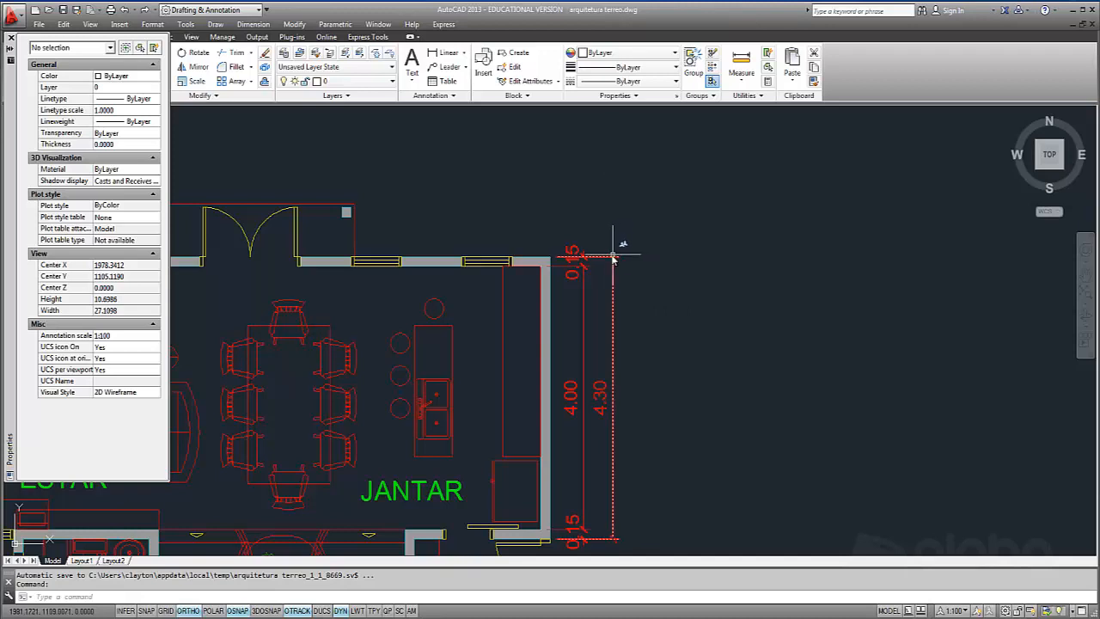
Step: Set the Annotative property of the JANTAR label to Yes
{"action": "scroll", "coordinate": [640, 225], "scroll_direction": "down", "scroll_amount": 4}
{"action": "scroll", "coordinate": [653, 236], "scroll_direction": "up", "scroll_amount": 6}
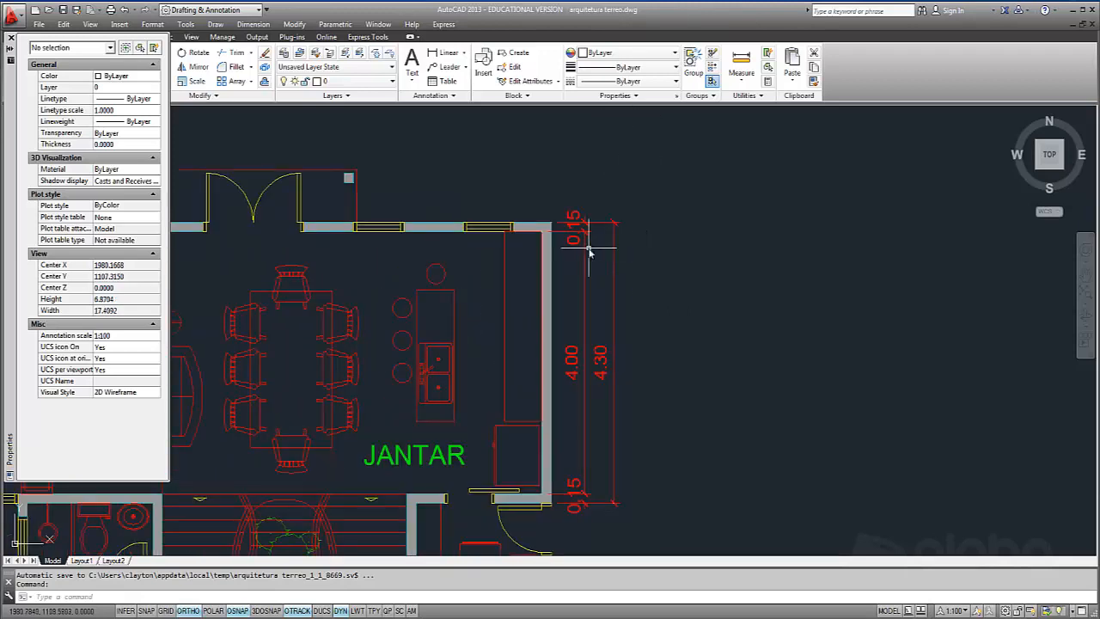
{"action": "key", "text": "Escape"}
{"action": "key", "text": "Escape"}
{"action": "left_click", "coordinate": [421, 458]}
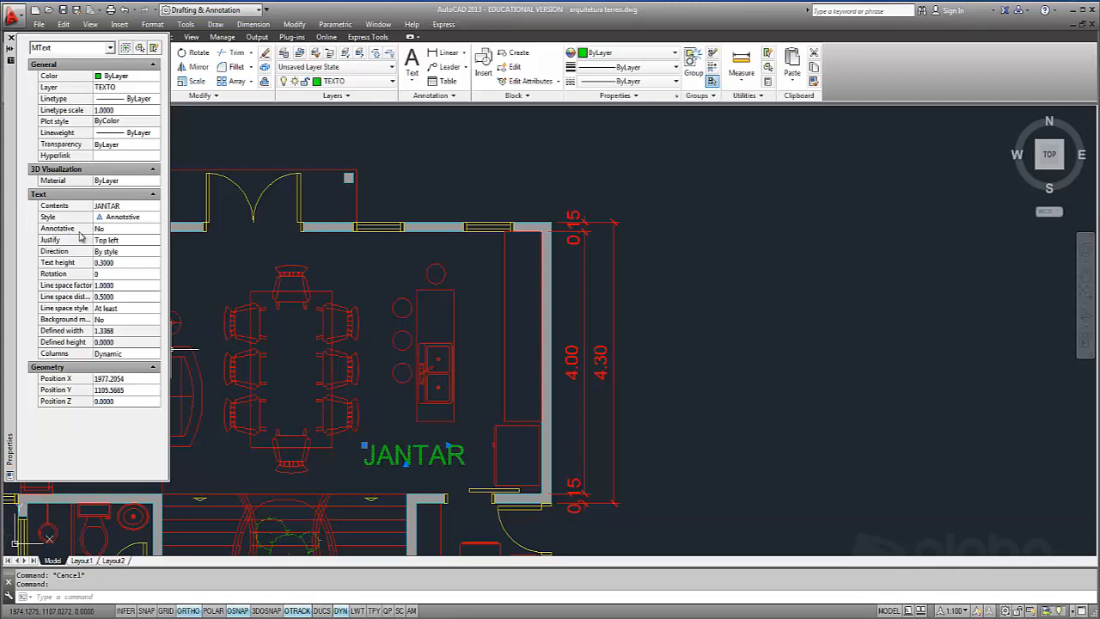
{"action": "left_click", "coordinate": [127, 229]}
{"action": "left_click", "coordinate": [155, 228]}
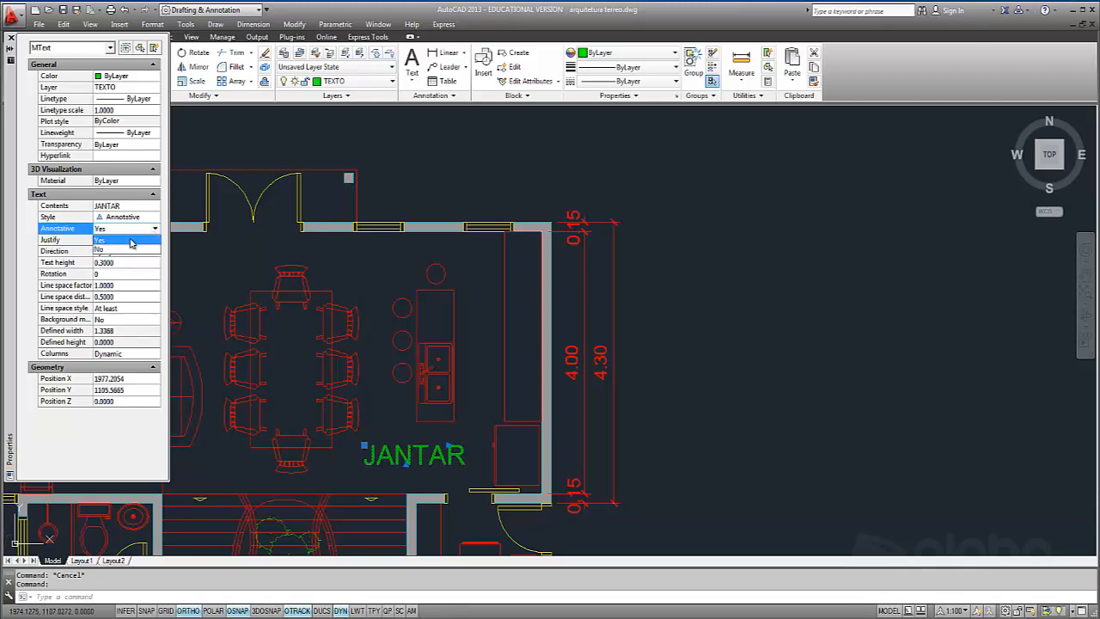
{"action": "left_click", "coordinate": [131, 242]}
Step: Add the 1:50 and 1:20 scales to the JANTAR label's object scales, then close its properties and deselect it
{"action": "left_click", "coordinate": [110, 243]}
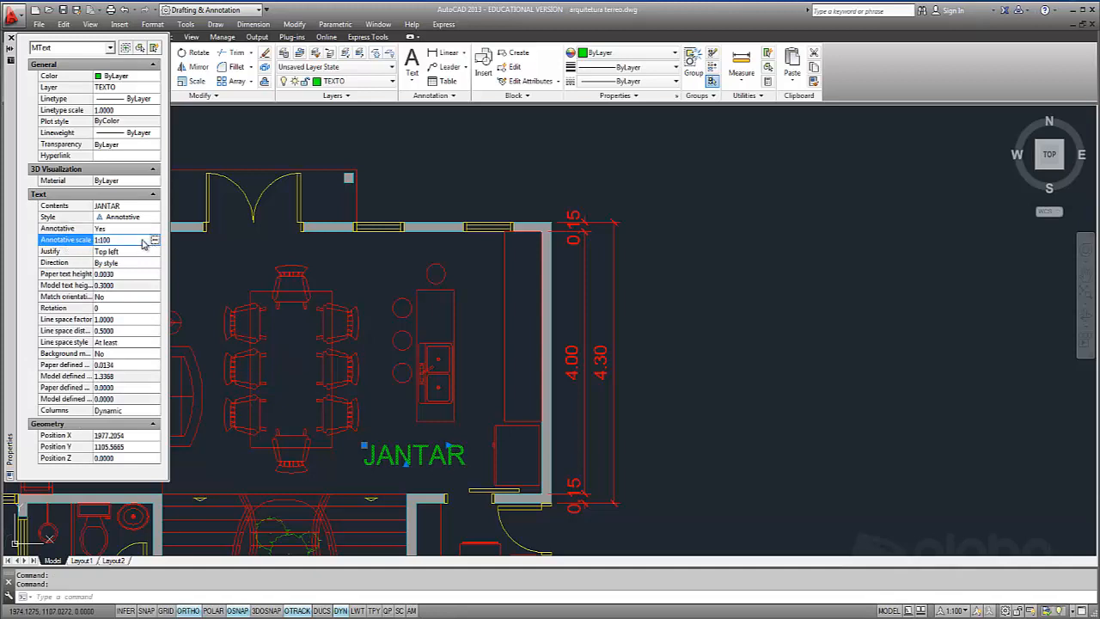
{"action": "left_click", "coordinate": [155, 243]}
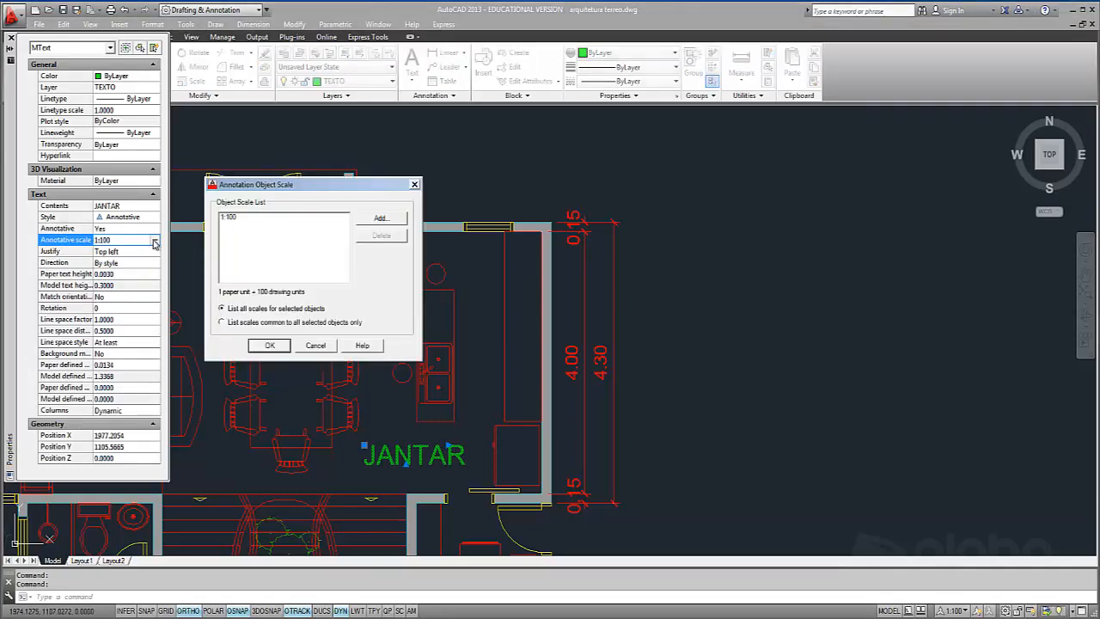
{"action": "left_click", "coordinate": [379, 220]}
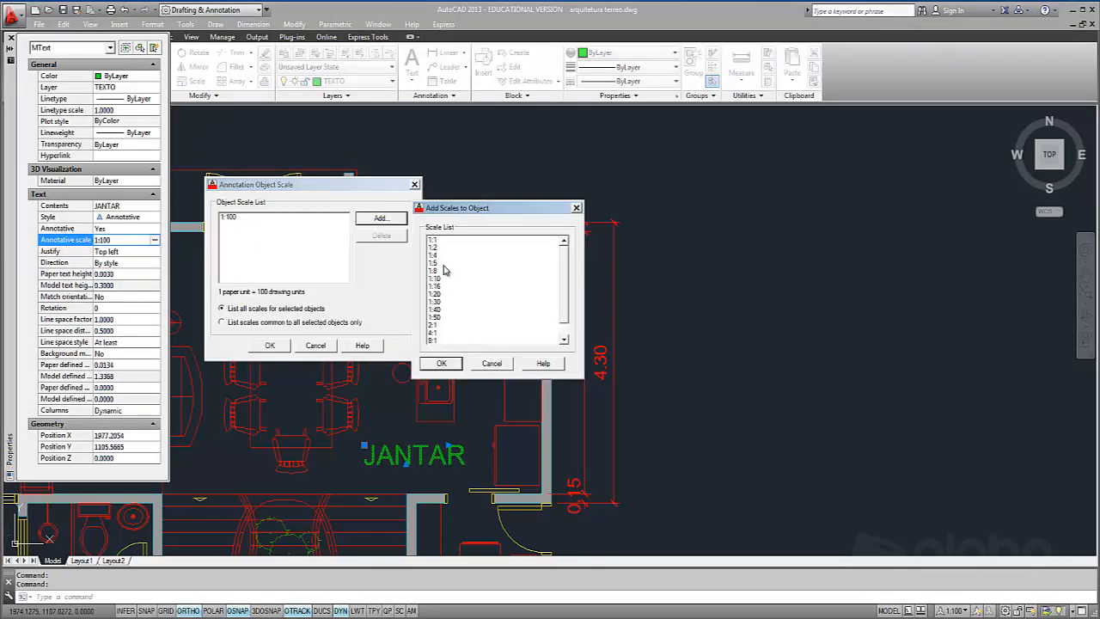
{"action": "left_click", "coordinate": [438, 318]}
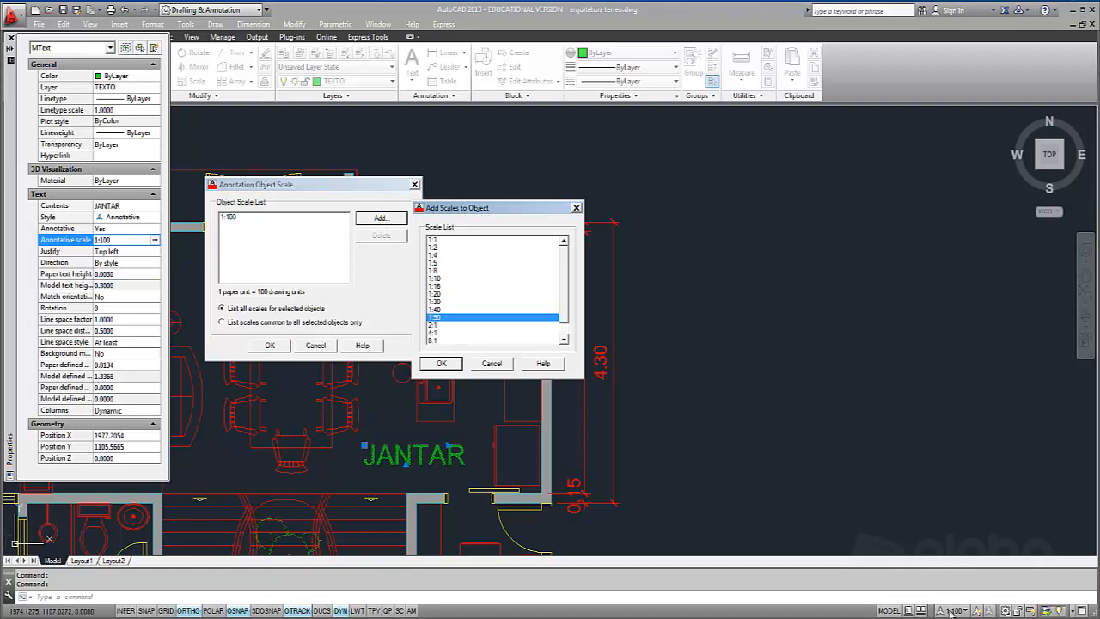
{"action": "left_click", "coordinate": [440, 363]}
{"action": "left_click", "coordinate": [380, 217]}
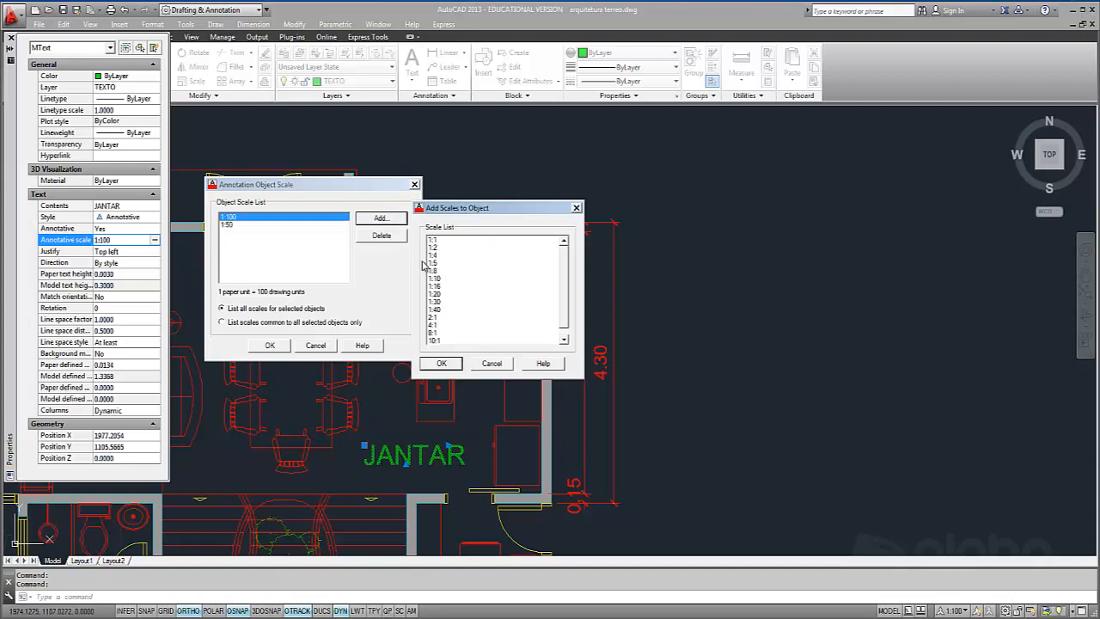
{"action": "left_click", "coordinate": [438, 294]}
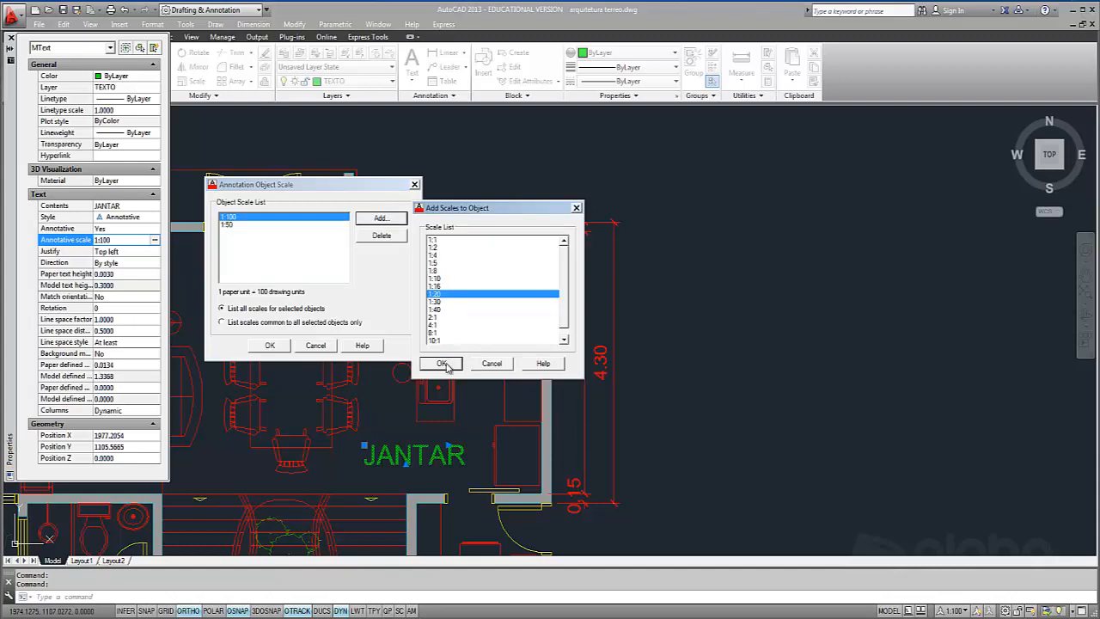
{"action": "left_click", "coordinate": [441, 364]}
{"action": "left_click", "coordinate": [272, 346]}
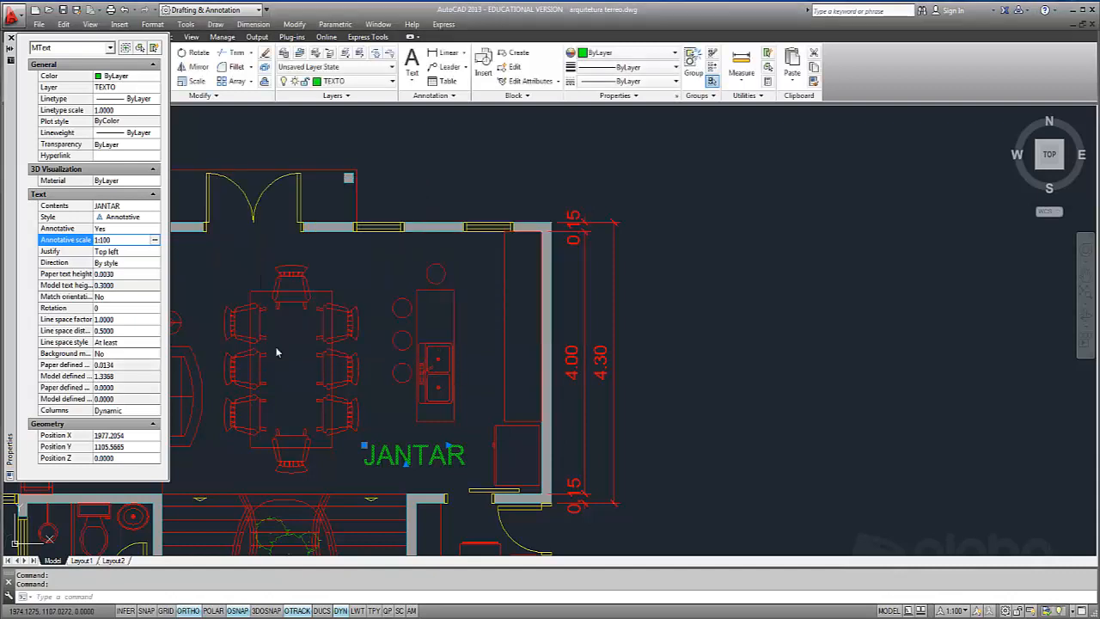
{"action": "left_click", "coordinate": [11, 38]}
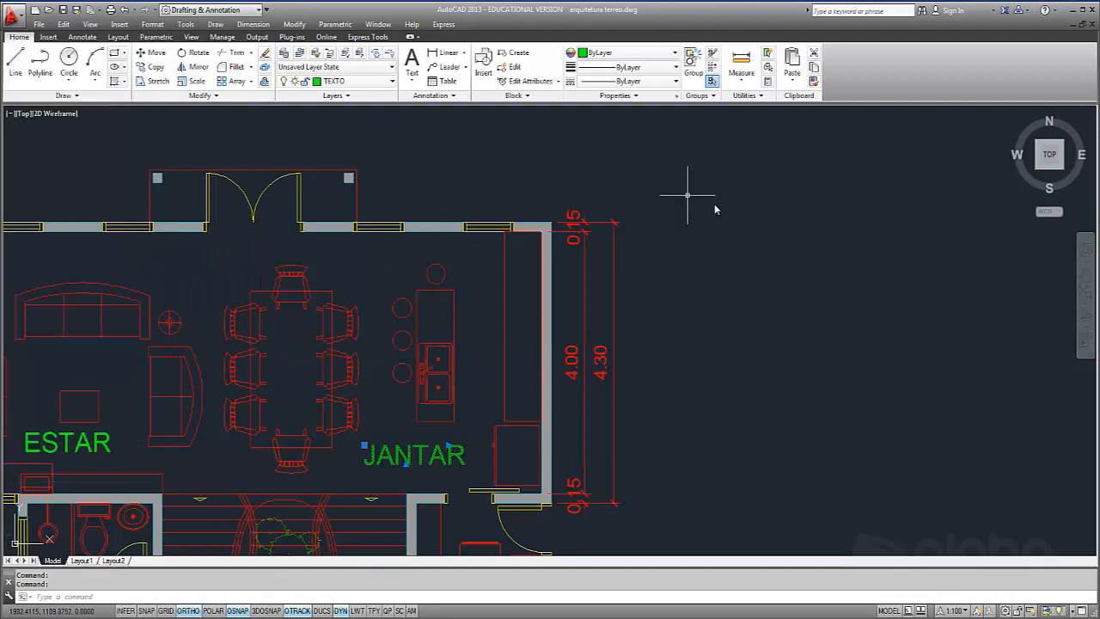
{"action": "key", "text": "Escape"}
{"action": "key", "text": "Escape"}
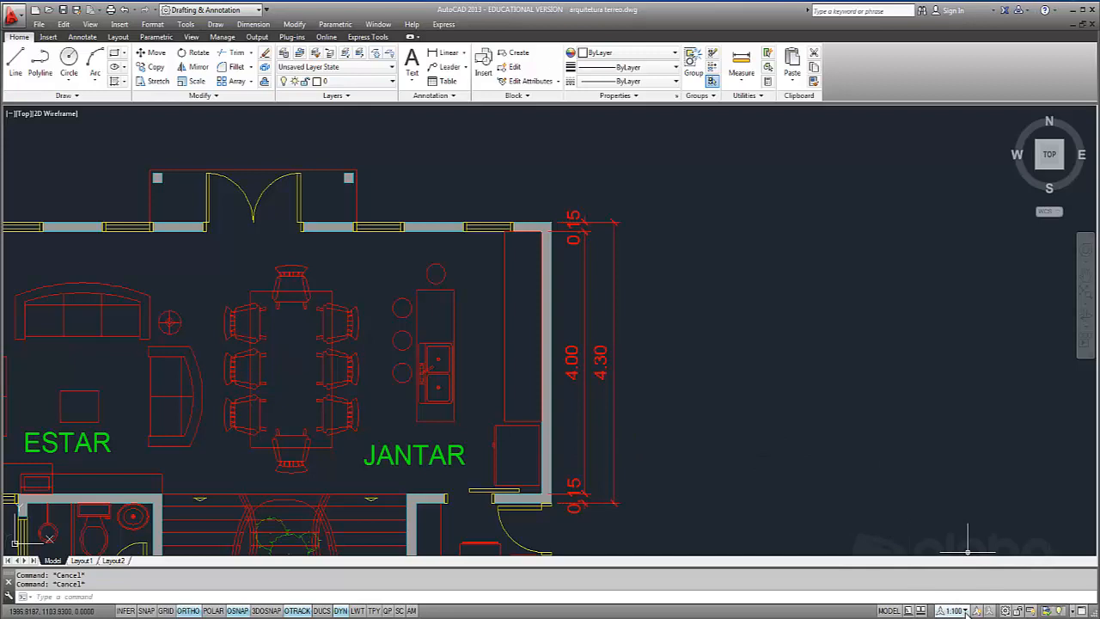
Step: Switch the current annotation scale to 1:50 and then to 1:20 to compare the annotation sizes
{"action": "left_click", "coordinate": [965, 611]}
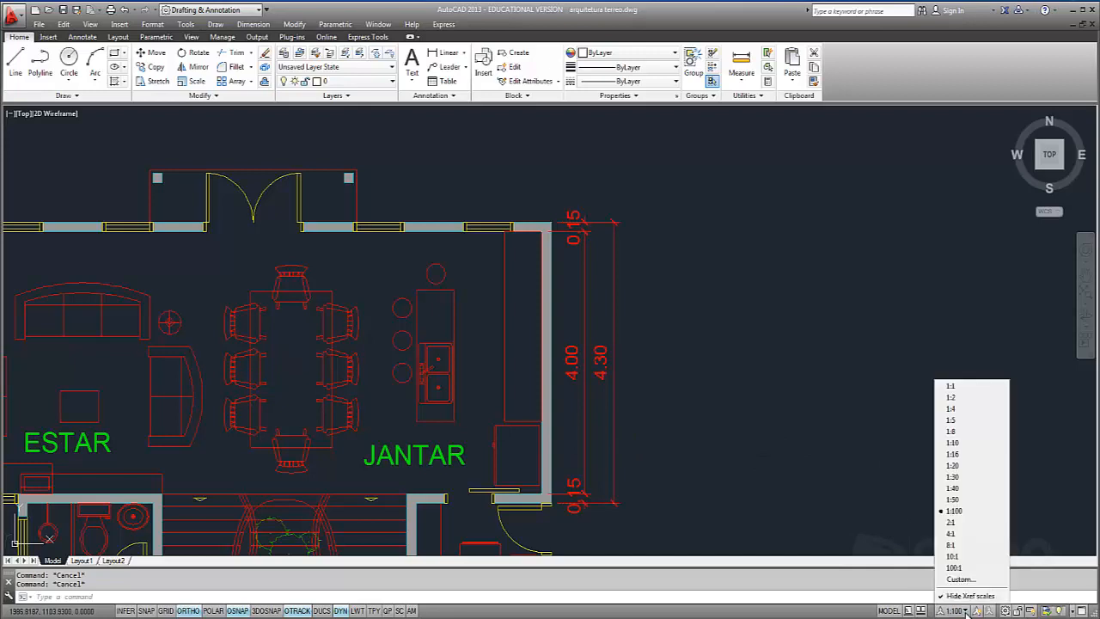
{"action": "left_click", "coordinate": [969, 500]}
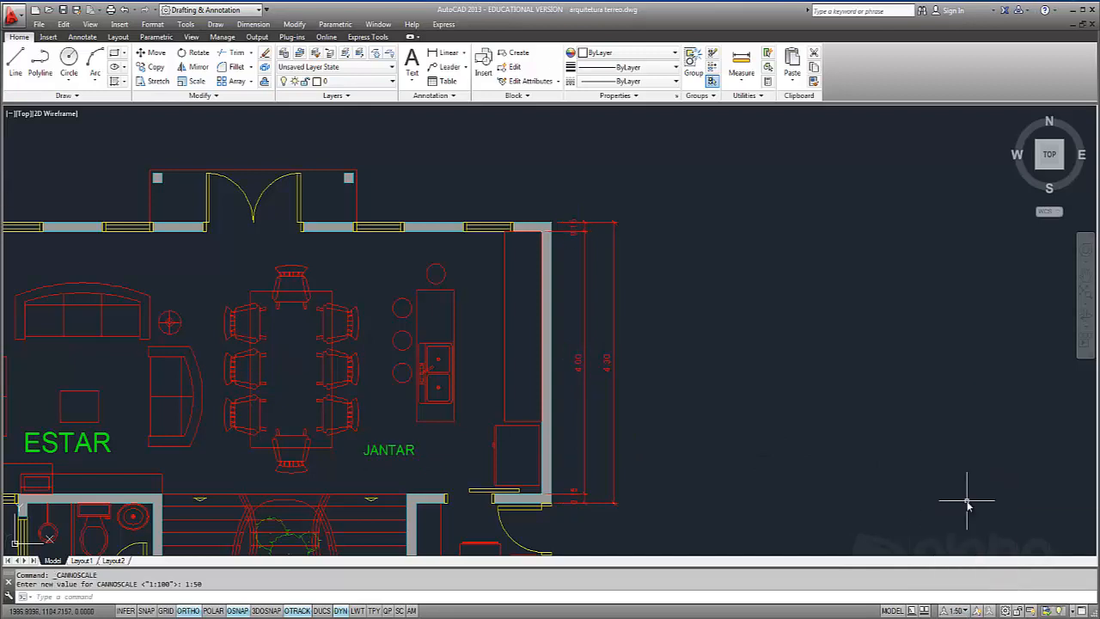
{"action": "left_click", "coordinate": [963, 611]}
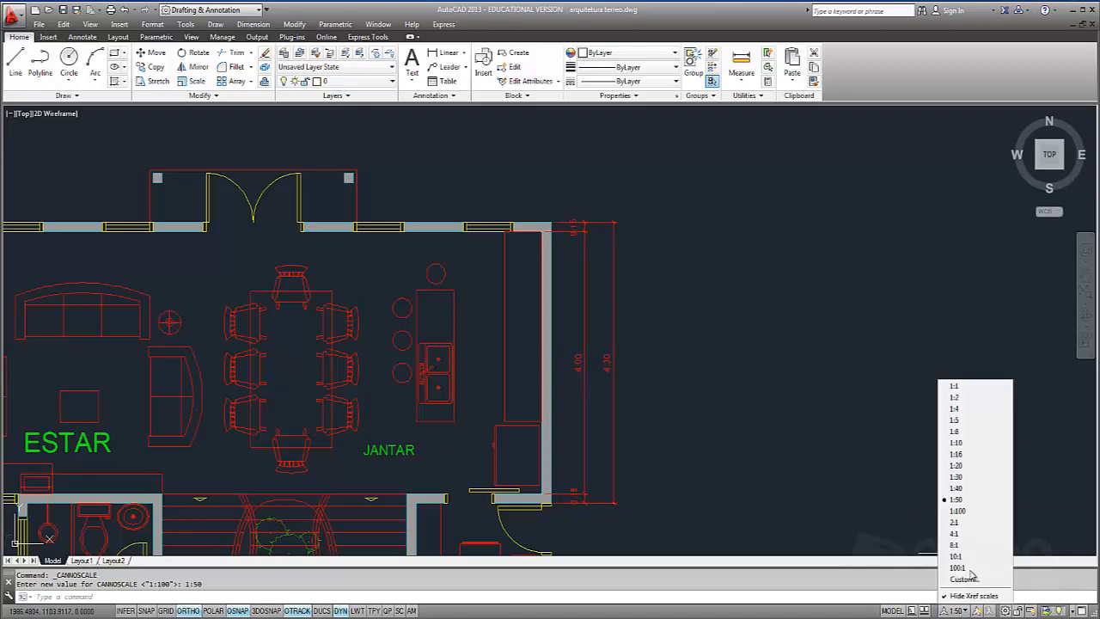
{"action": "left_click", "coordinate": [966, 465]}
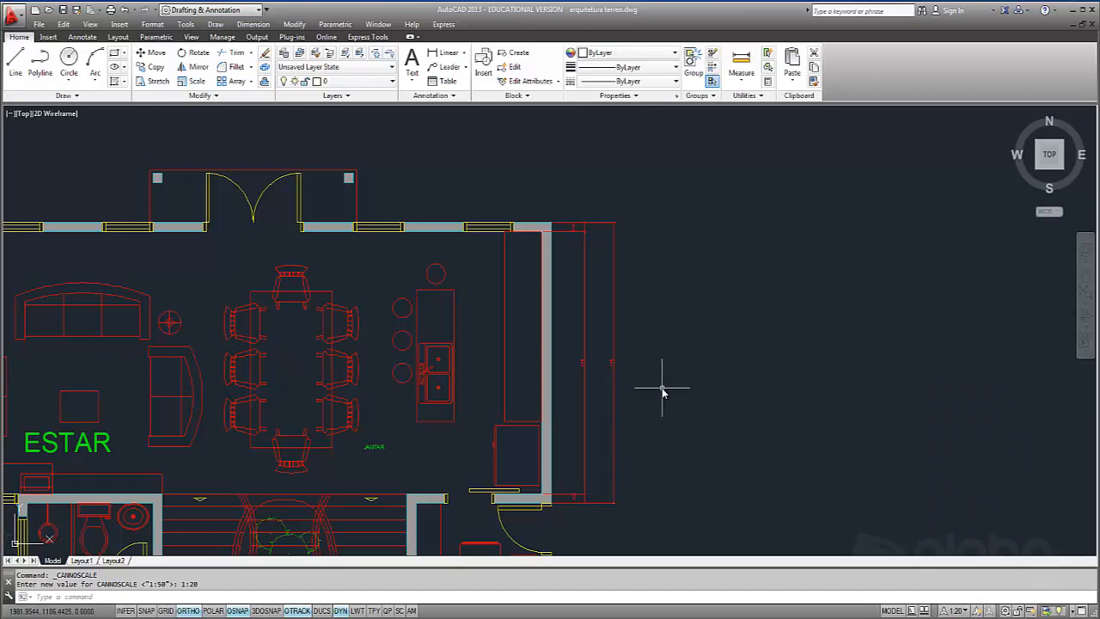
Step: Set the current annotation scale to 1:100 and cancel any active command
{"action": "left_click", "coordinate": [958, 611]}
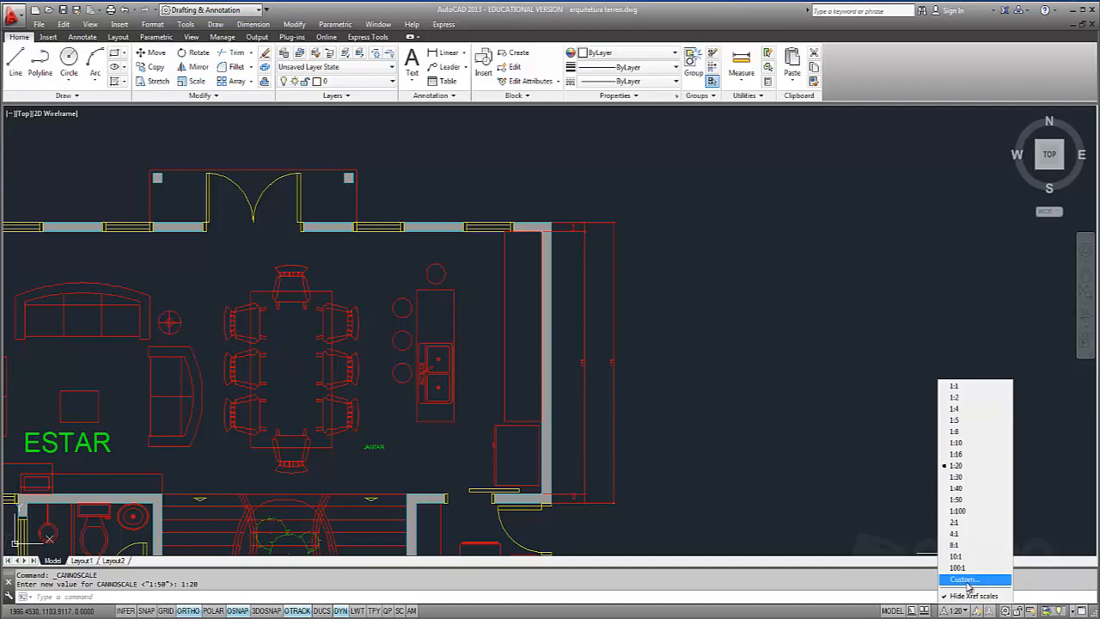
{"action": "left_click", "coordinate": [971, 512]}
{"action": "key", "text": "Escape"}
{"action": "key", "text": "Escape"}
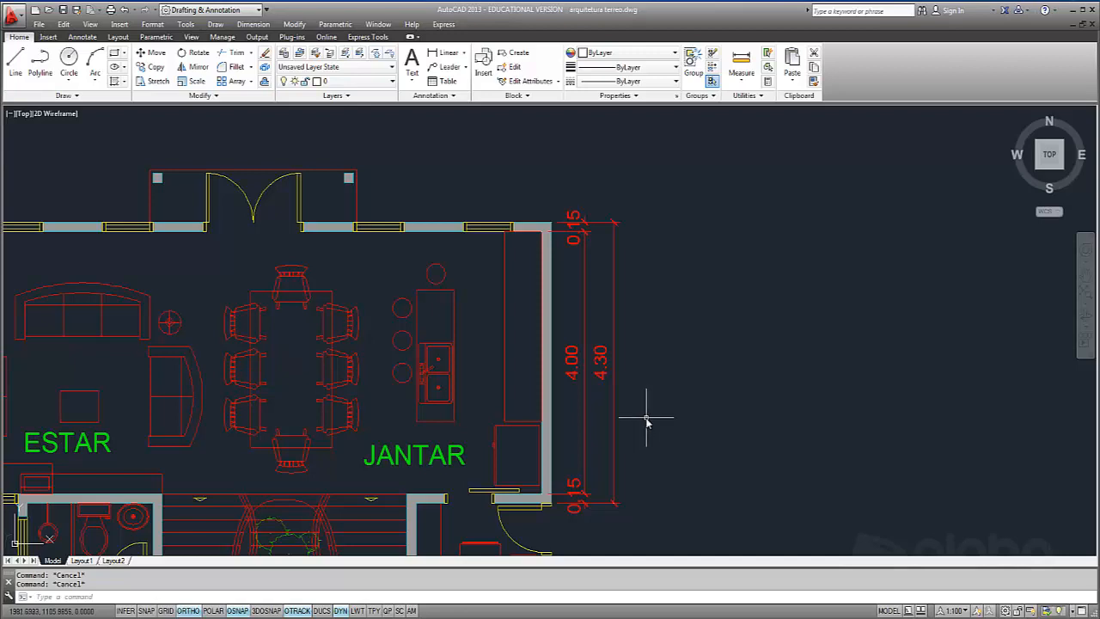
Step: Review the dimension styles in the Dimension Style Manager and close it without changes
{"action": "left_click", "coordinate": [425, 95]}
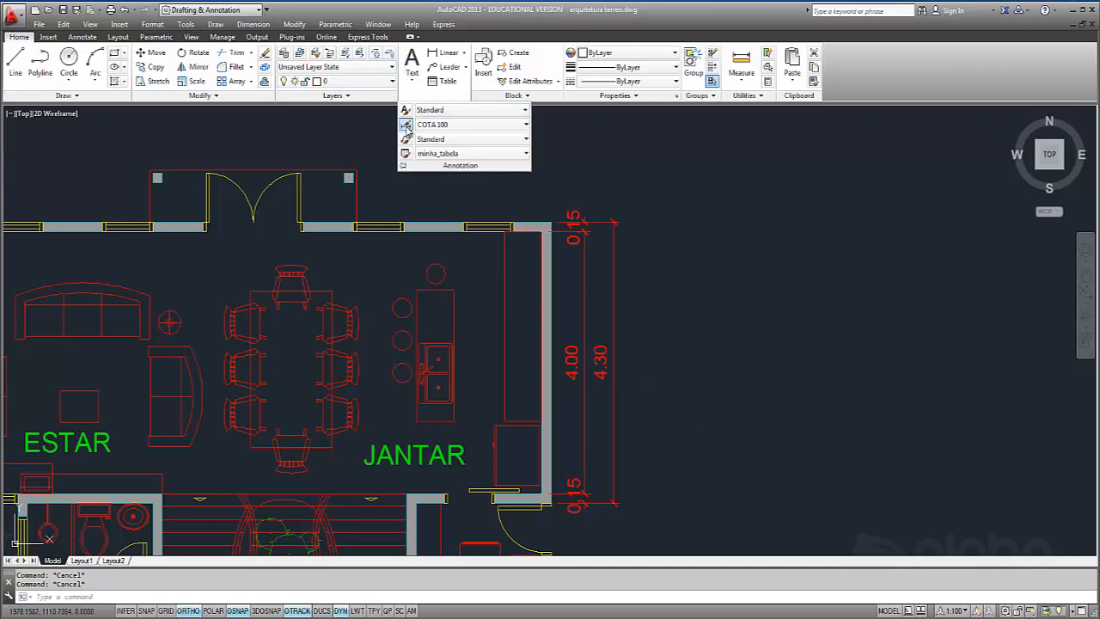
{"action": "left_click", "coordinate": [405, 126]}
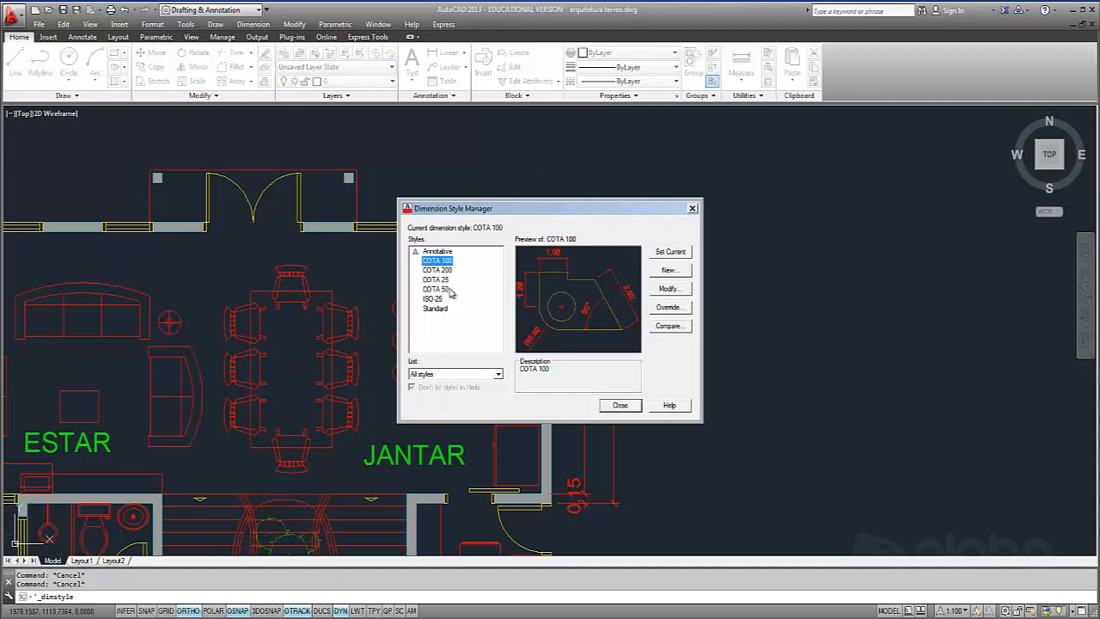
{"action": "left_click", "coordinate": [620, 406]}
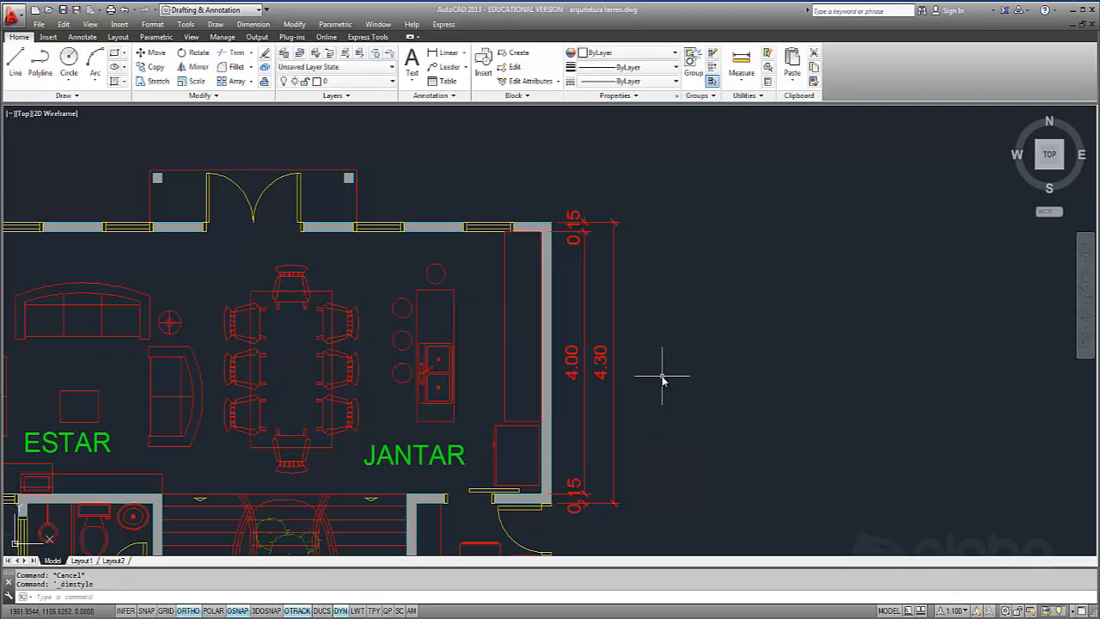
{"action": "type", "text": "pr"}
{"action": "key", "text": "Return"}
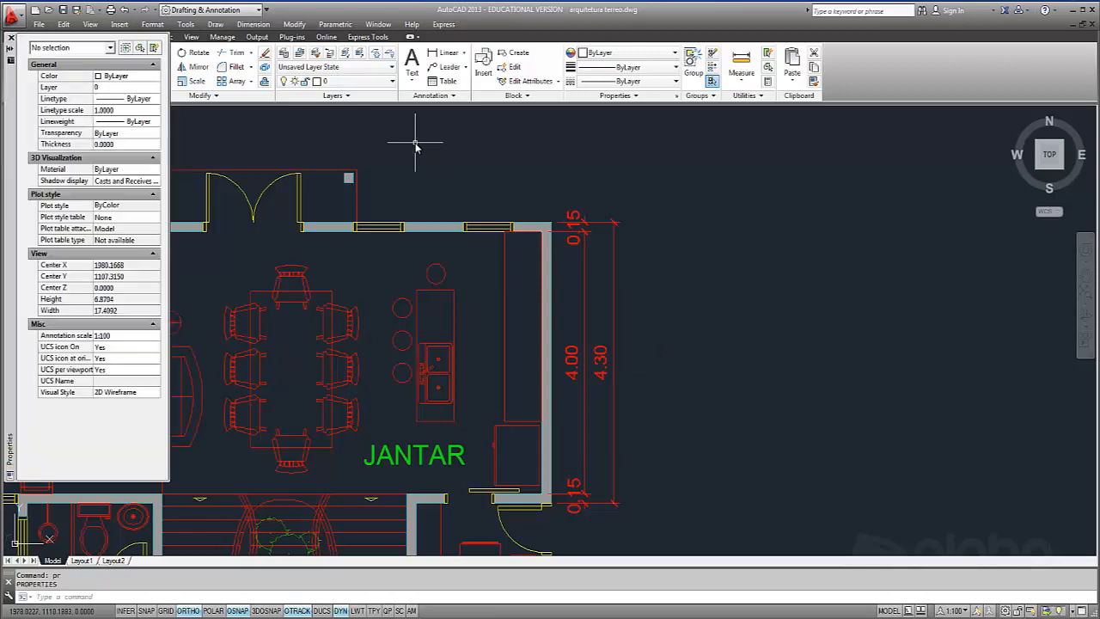
{"action": "left_click", "coordinate": [11, 38]}
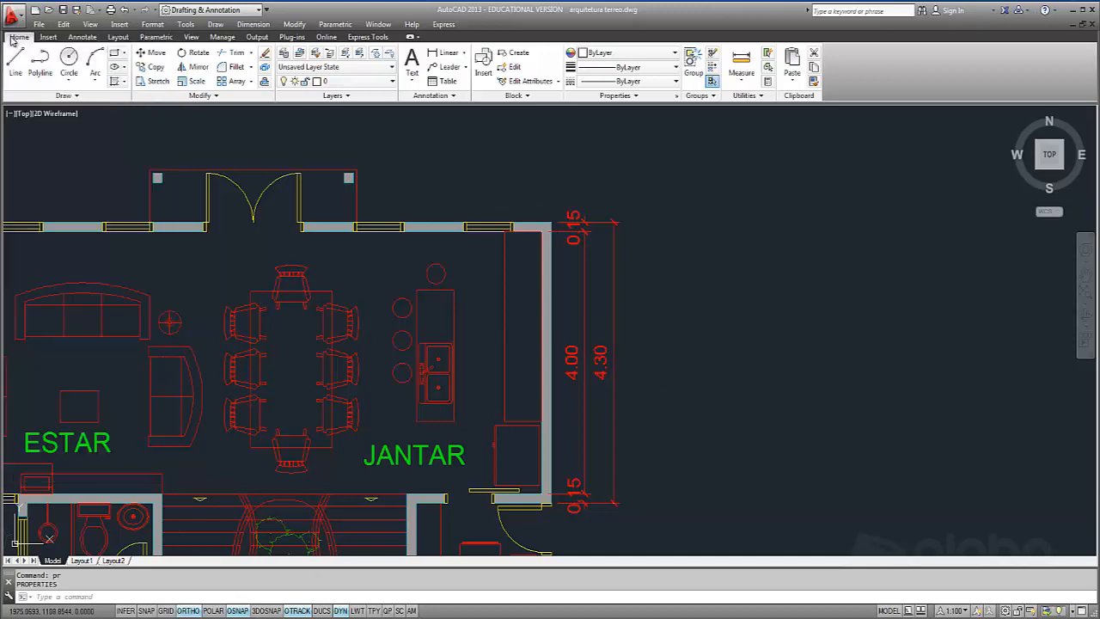
Step: Check the Annotative property of the upper chair on the dining table's right side and of the chair at its upper end
{"action": "left_click", "coordinate": [359, 319]}
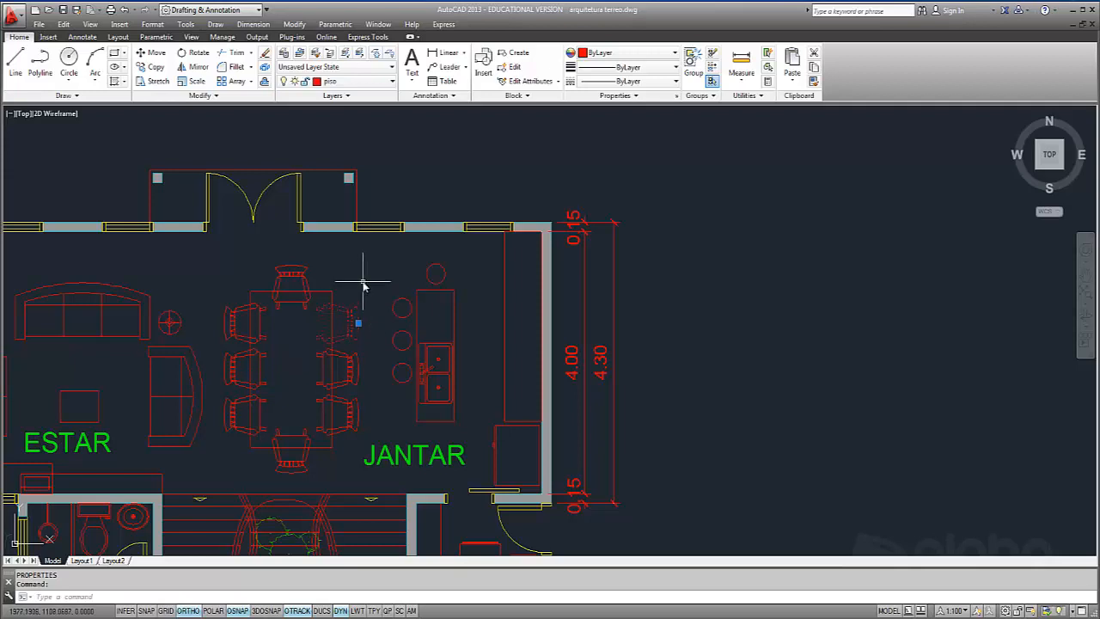
{"action": "type", "text": "pr"}
{"action": "key", "text": "Return"}
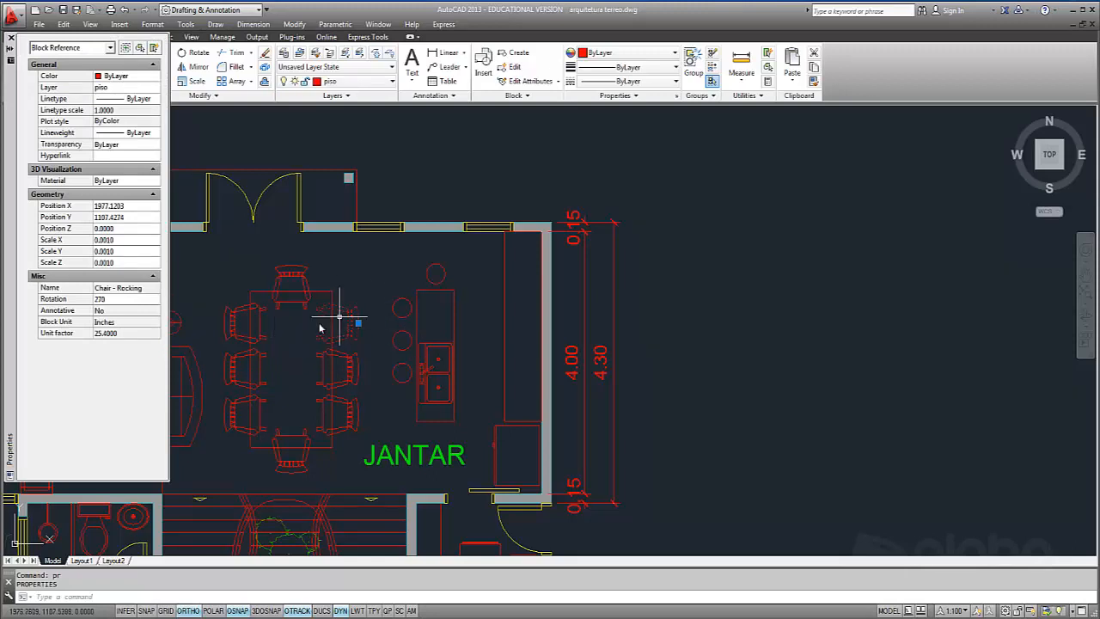
{"action": "scroll", "coordinate": [174, 314], "scroll_direction": "up", "scroll_amount": 2}
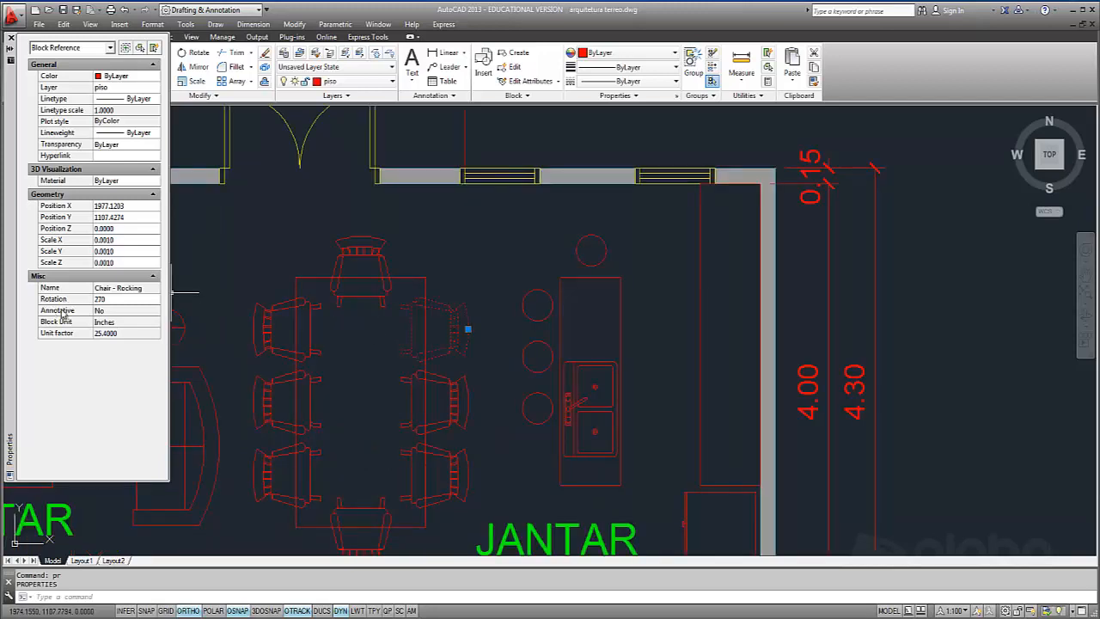
{"action": "left_click", "coordinate": [139, 314]}
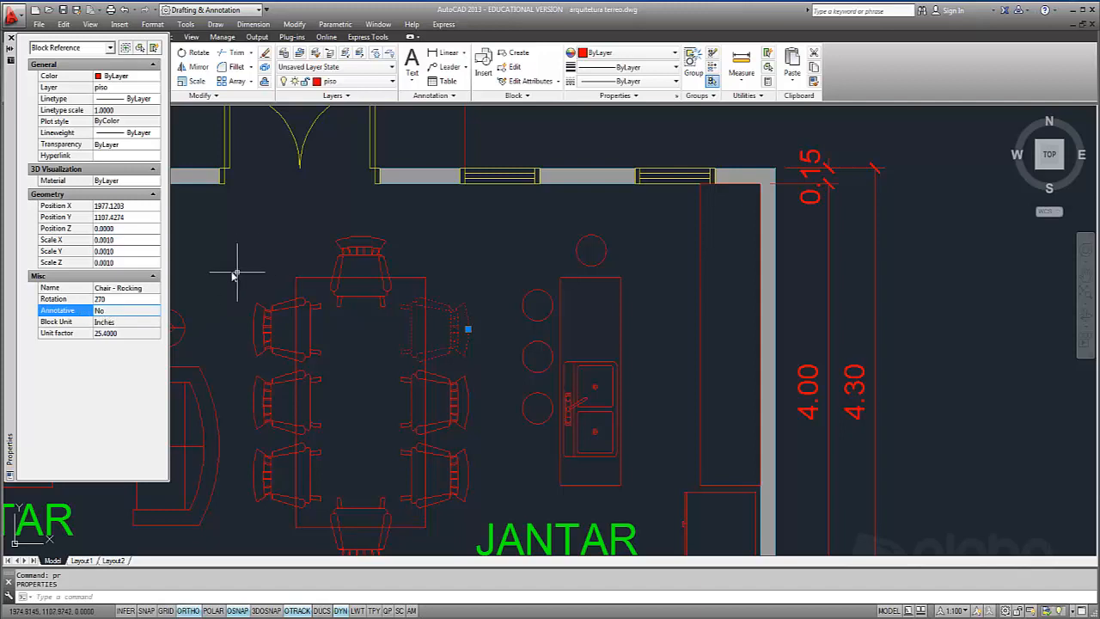
{"action": "key", "text": "Escape"}
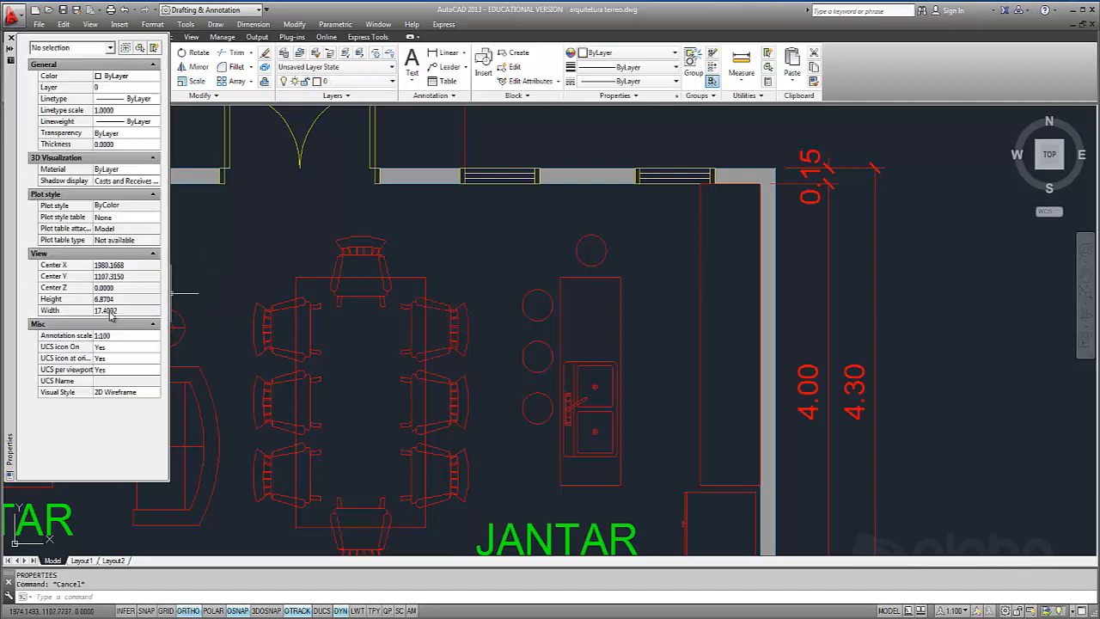
{"action": "left_click", "coordinate": [344, 226]}
{"action": "left_click", "coordinate": [331, 258]}
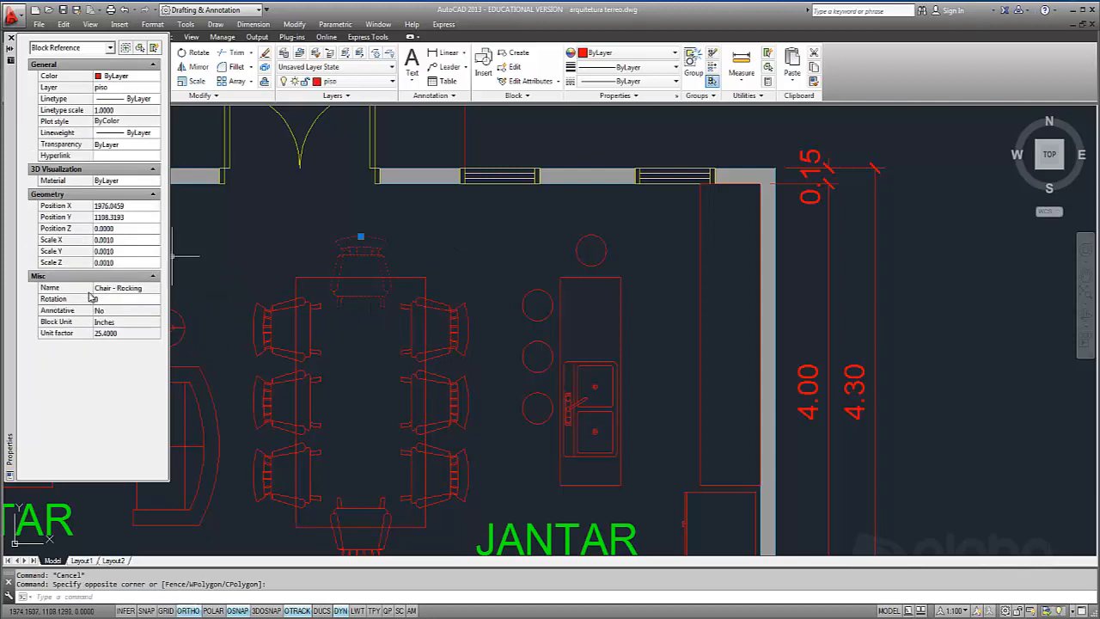
{"action": "left_click", "coordinate": [152, 311]}
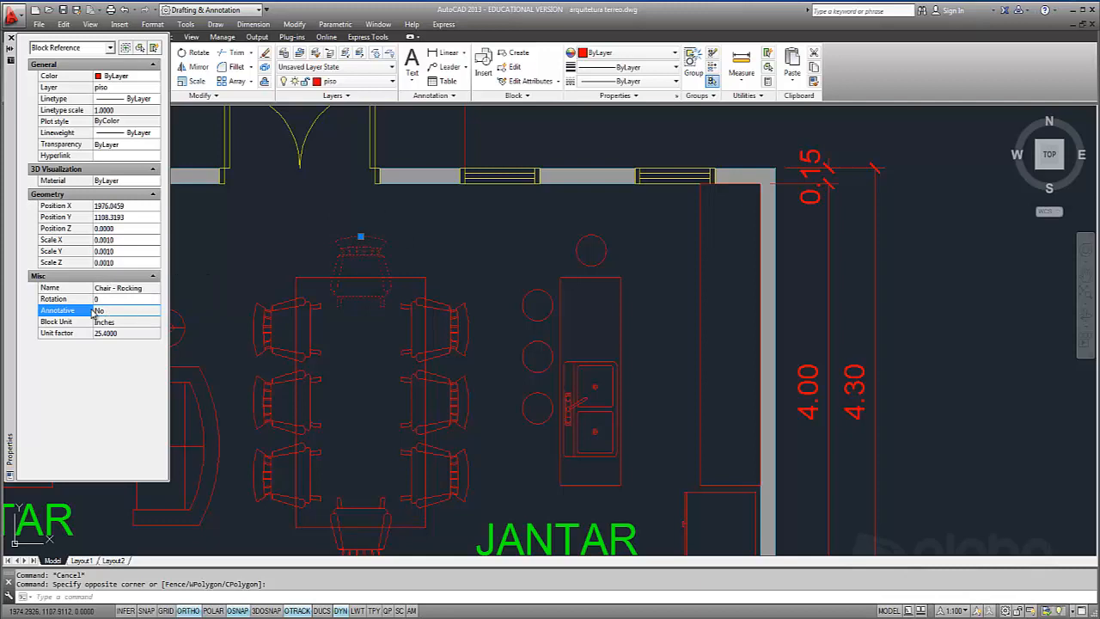
Step: Open the Chair - Rocking block in the Block Editor and close the Block Authoring and Properties palettes
{"action": "double_click", "coordinate": [370, 236]}
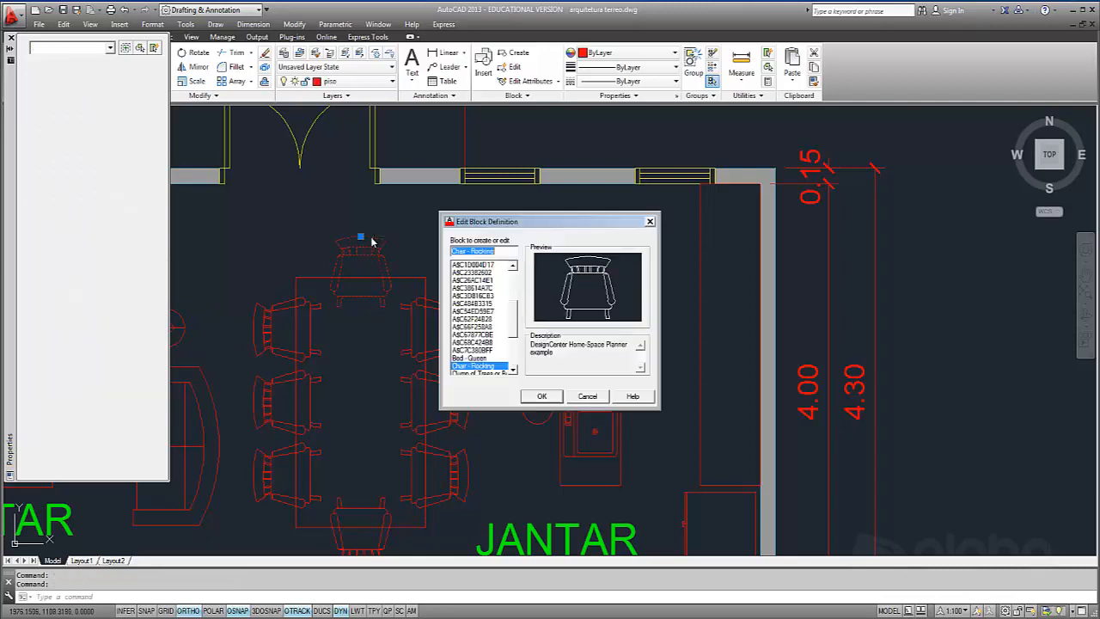
{"action": "left_click", "coordinate": [542, 396]}
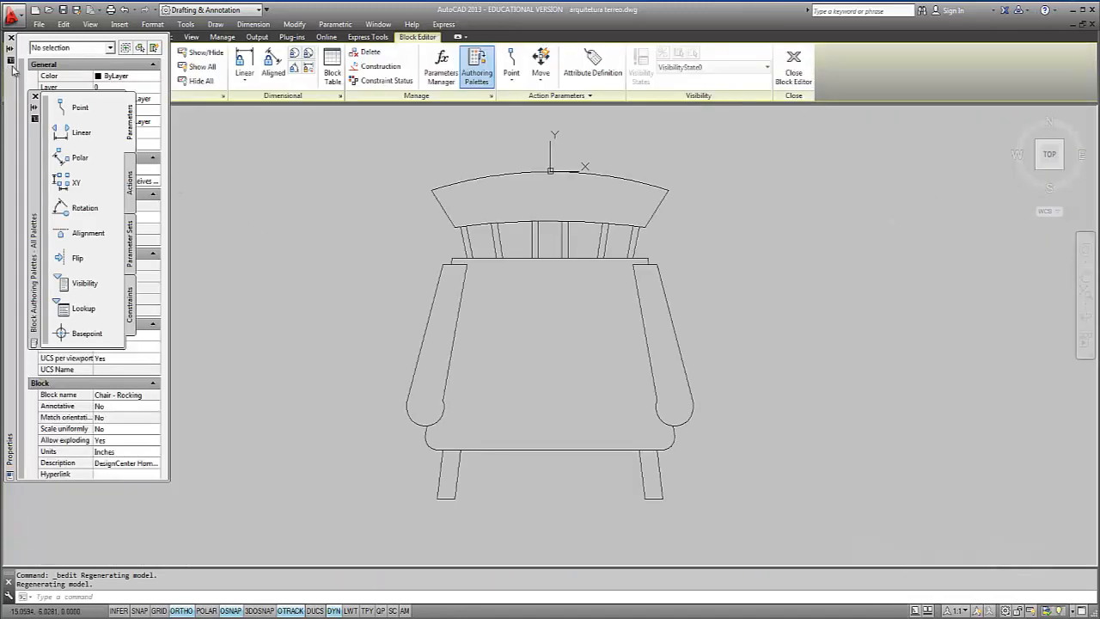
{"action": "left_click", "coordinate": [35, 96]}
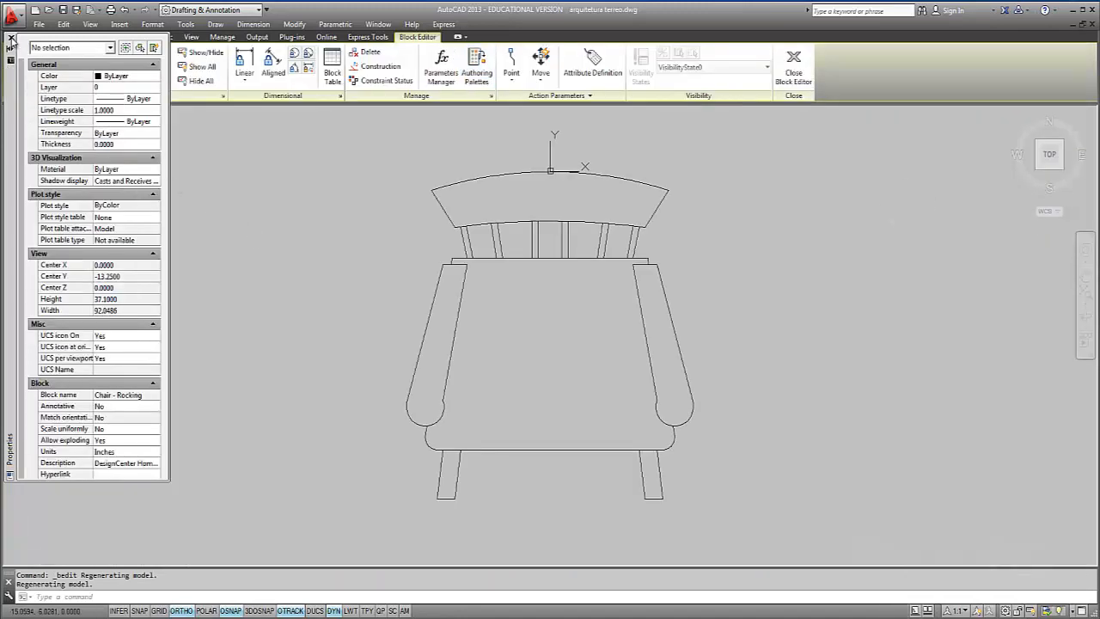
{"action": "left_click", "coordinate": [12, 39]}
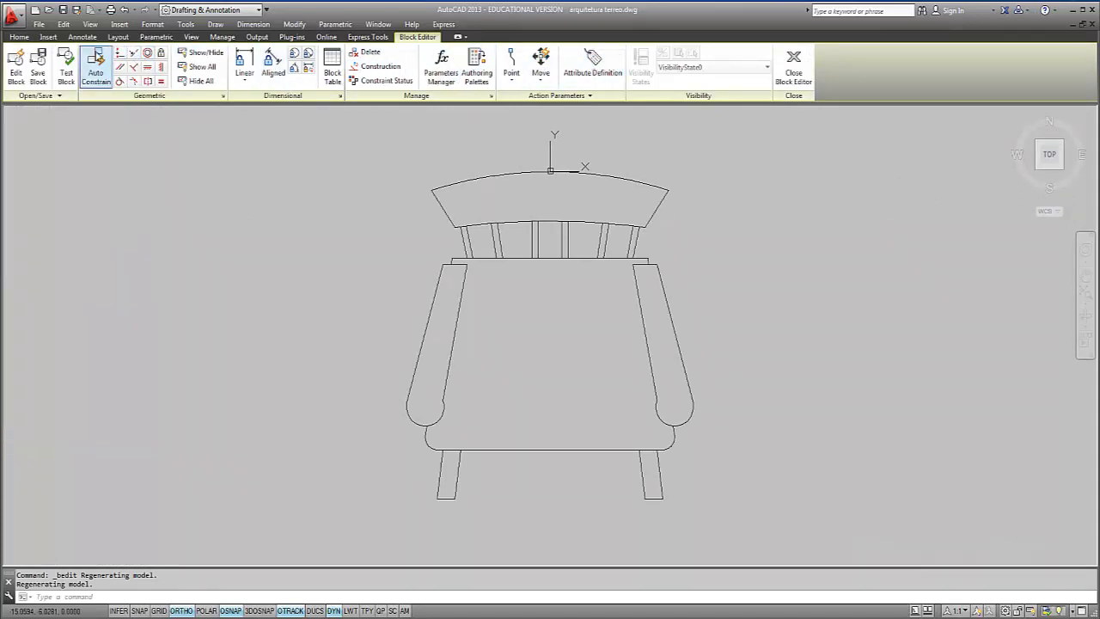
Step: Examine the chair's geometry with a trial window selection, cancel the selection and close the Block Editor
{"action": "left_click", "coordinate": [19, 37]}
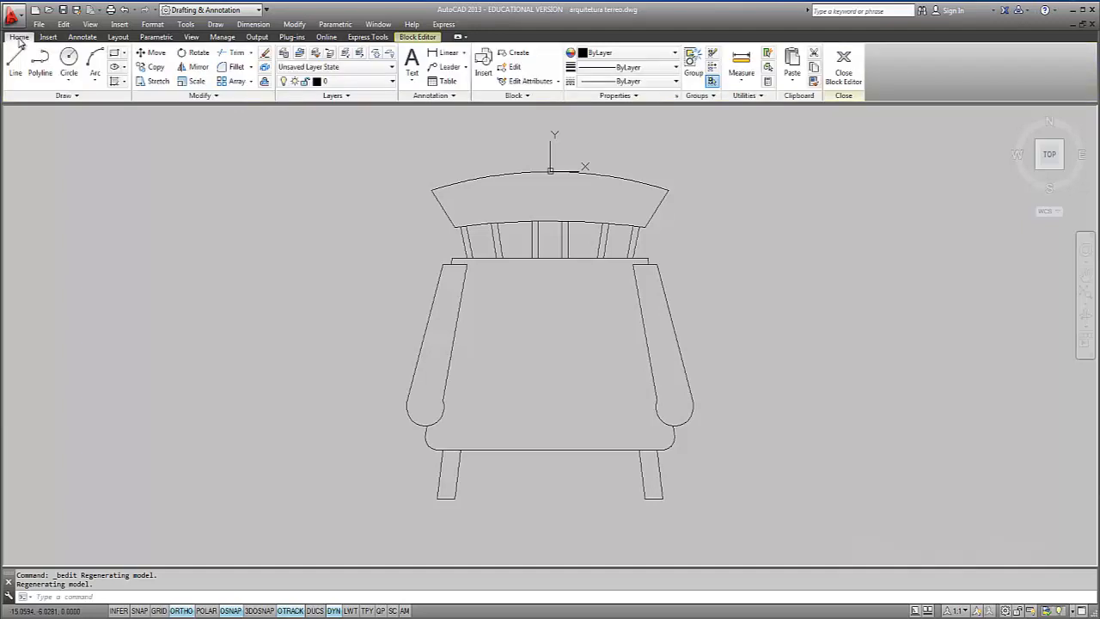
{"action": "left_click", "coordinate": [510, 176]}
{"action": "left_click", "coordinate": [275, 120]}
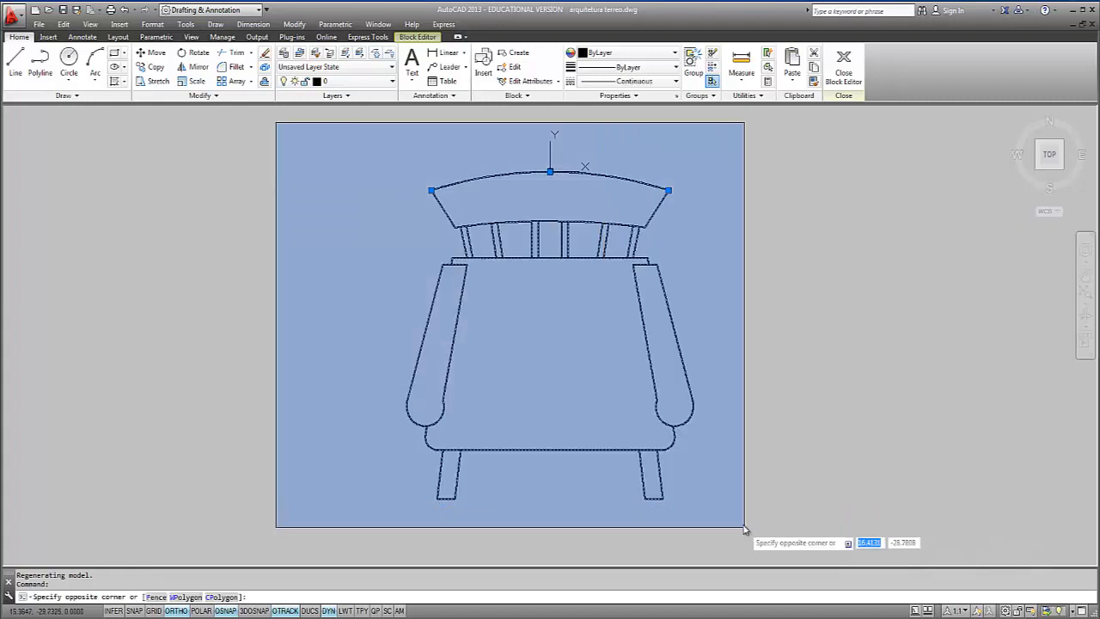
{"action": "key", "text": "Escape"}
{"action": "left_click", "coordinate": [844, 65]}
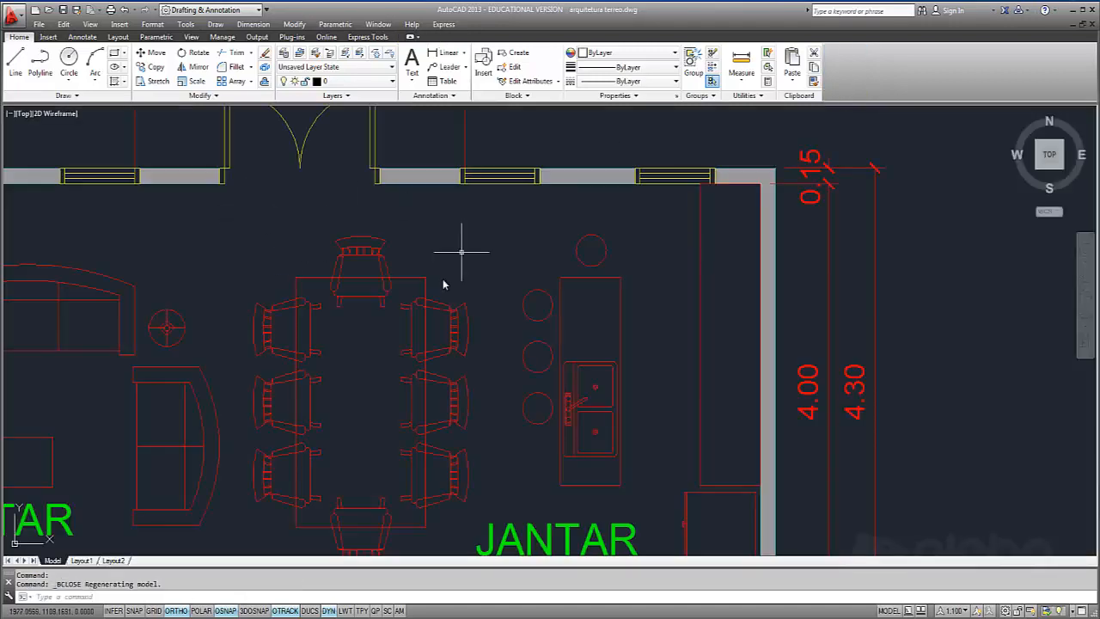
Step: Look through the available commands for the chair block at the dining table's upper end, including Annotative Object Scale
{"action": "left_click", "coordinate": [392, 254]}
{"action": "right_click", "coordinate": [383, 256]}
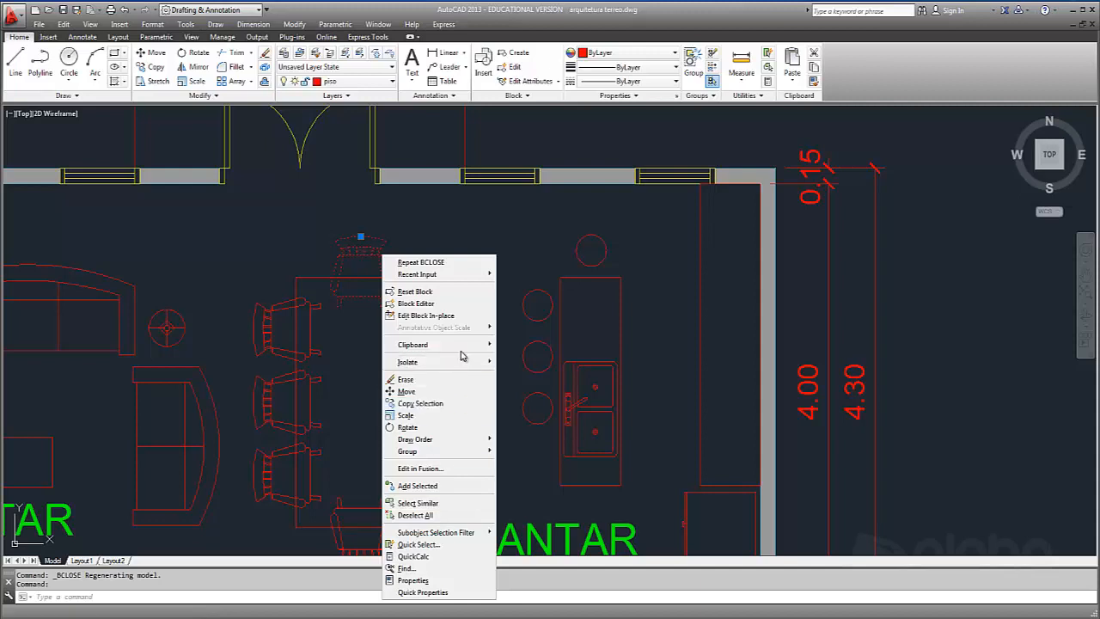
{"action": "mouse_move", "coordinate": [462, 349]}
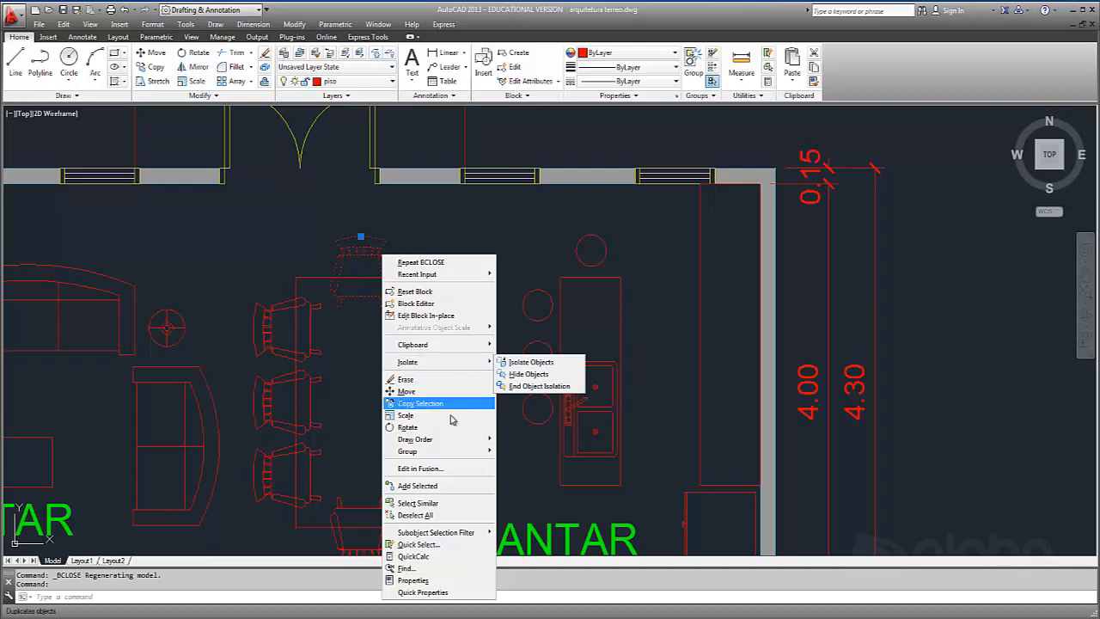
{"action": "mouse_move", "coordinate": [447, 453]}
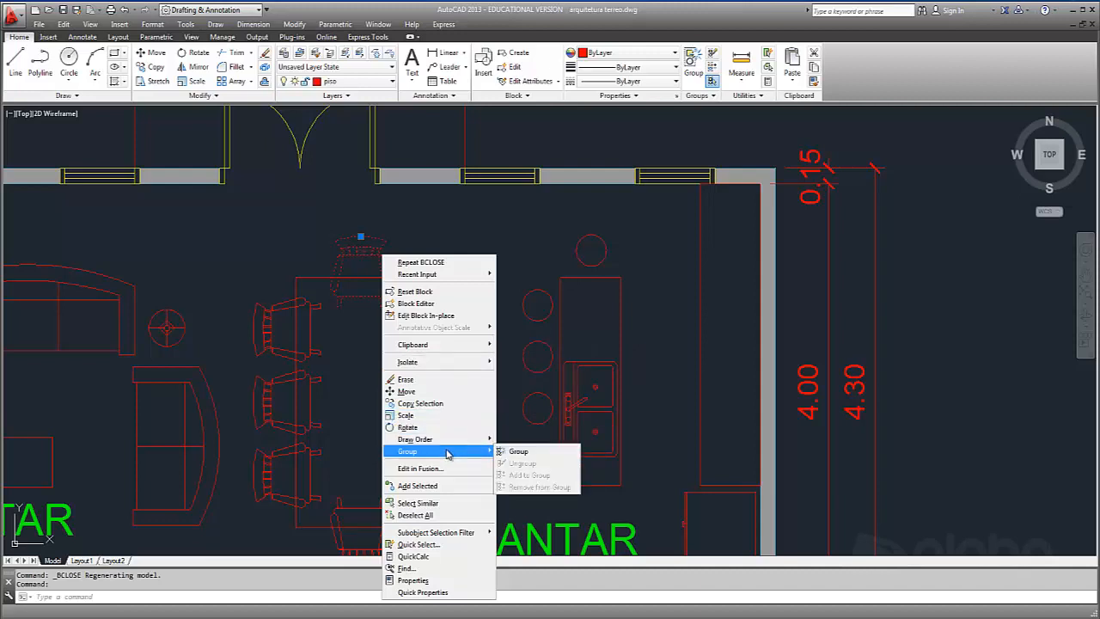
{"action": "left_click", "coordinate": [365, 246]}
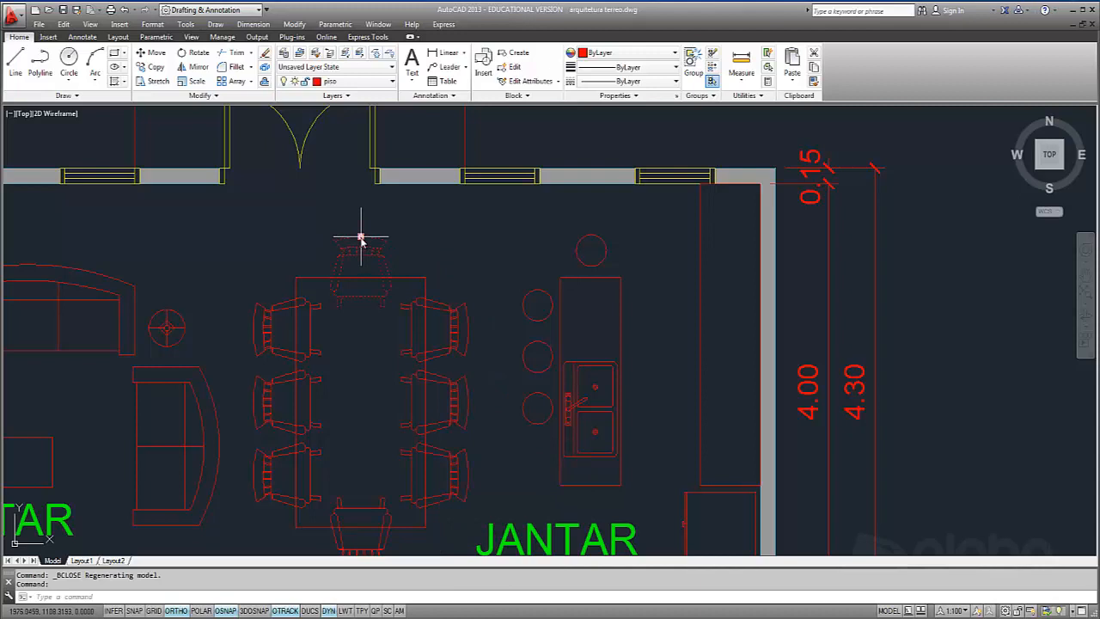
{"action": "right_click", "coordinate": [361, 240]}
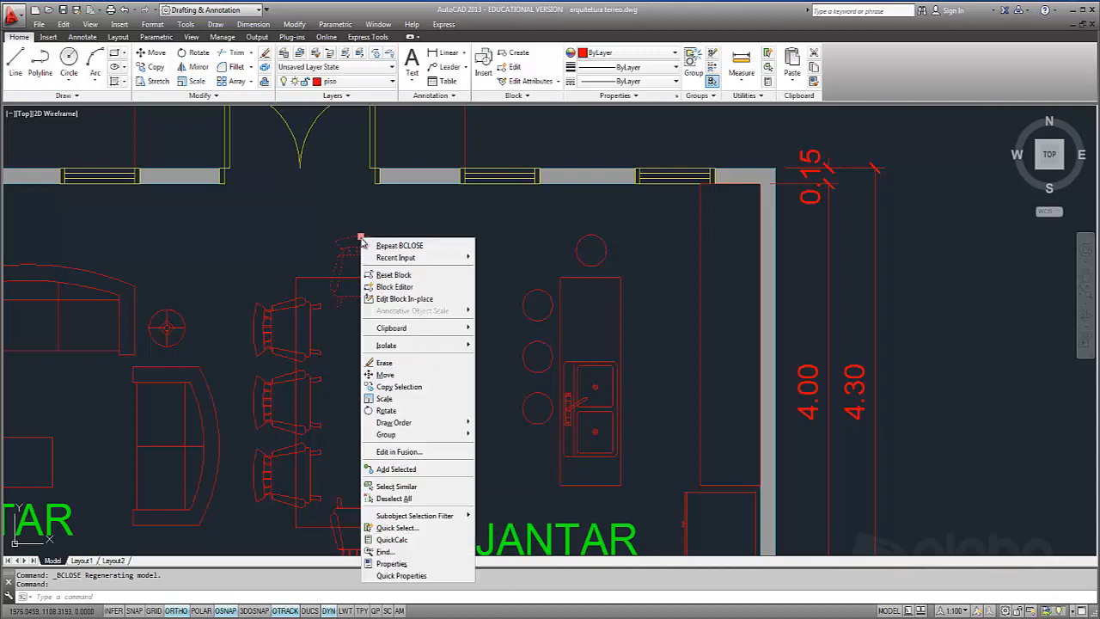
Step: Reopen the Chair - Rocking block definition for editing in the Block Editor
{"action": "left_click", "coordinate": [344, 242]}
{"action": "double_click", "coordinate": [342, 240]}
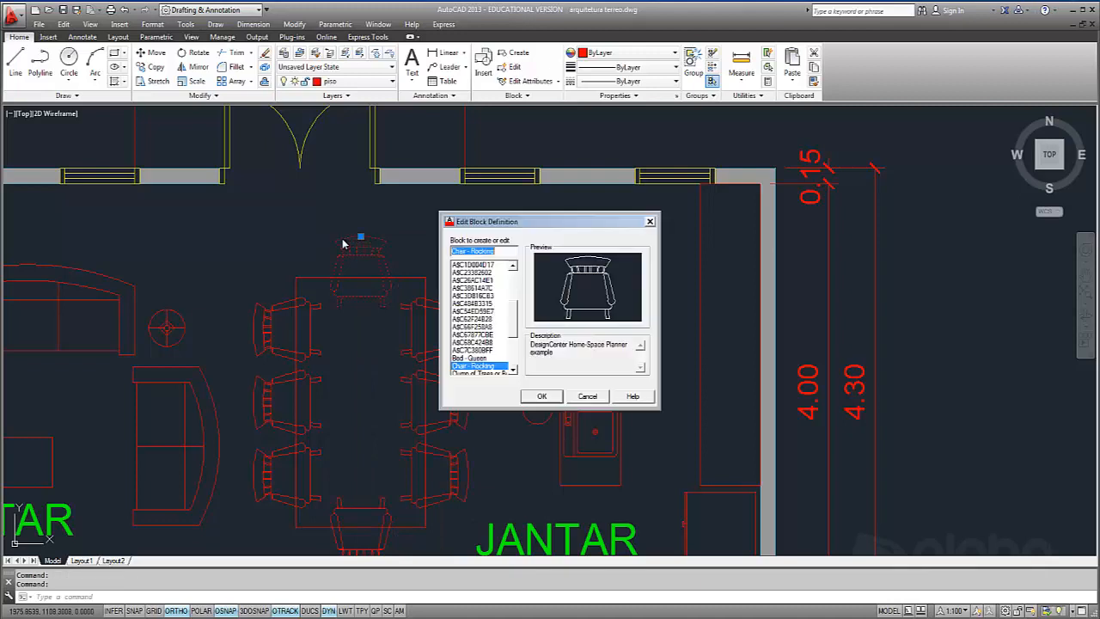
{"action": "left_click", "coordinate": [551, 397]}
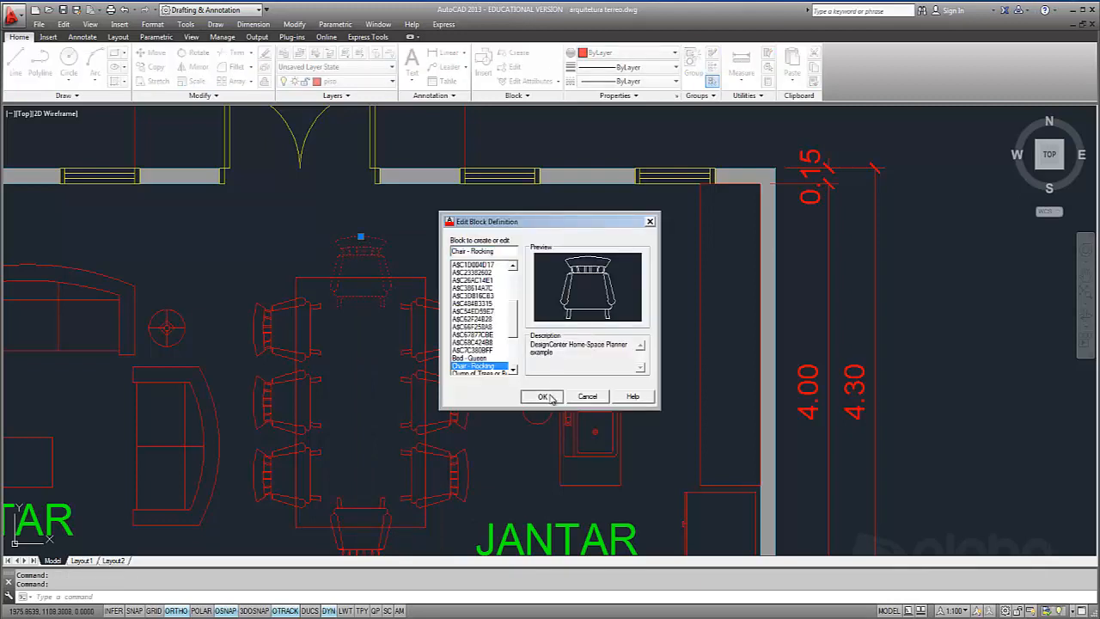